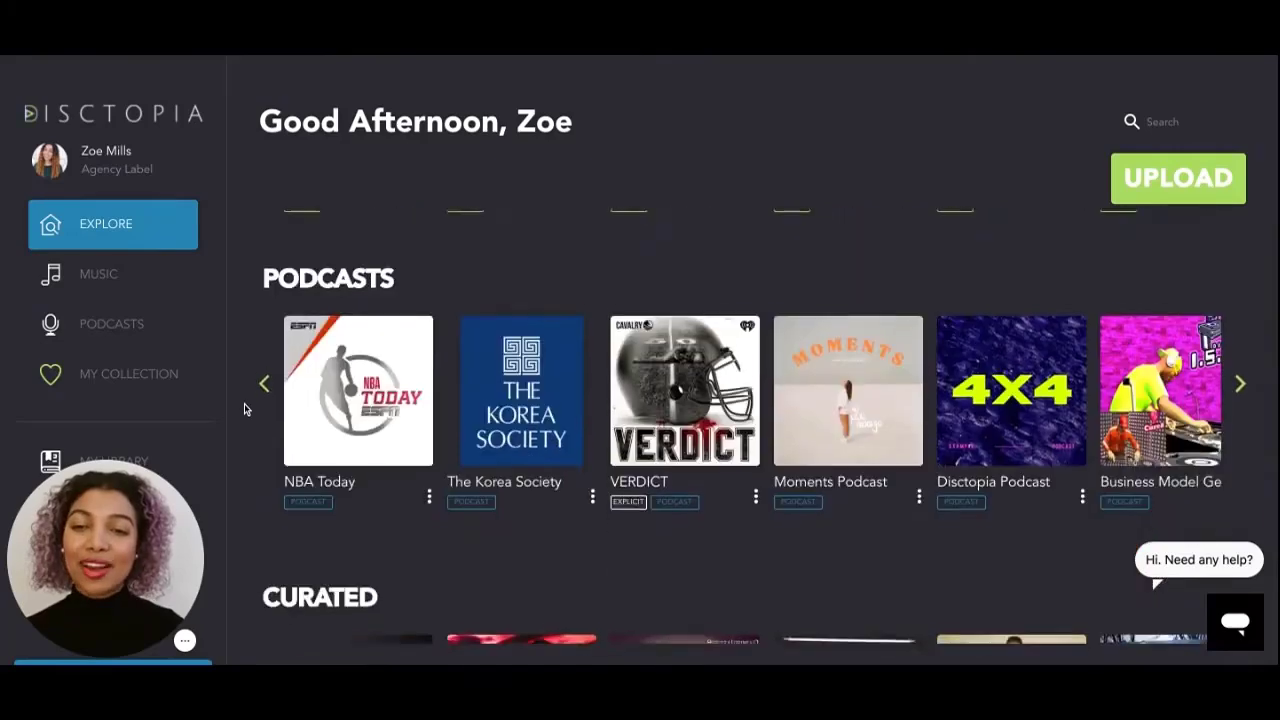
Look through the Podcasts, Curated and Following sections of the Explore page
{"action": "scroll", "coordinate": [242, 428], "scroll_direction": "down", "scroll_amount": 2}
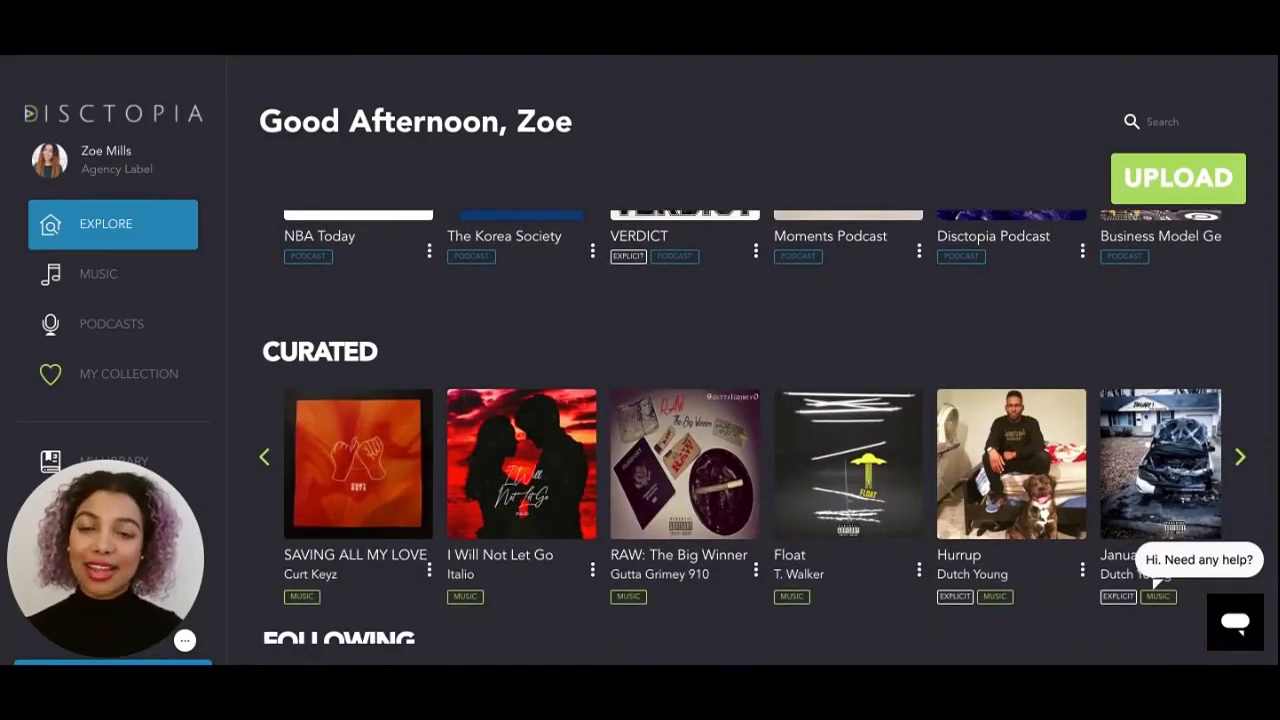
{"action": "scroll", "coordinate": [752, 427], "scroll_direction": "down", "scroll_amount": 5}
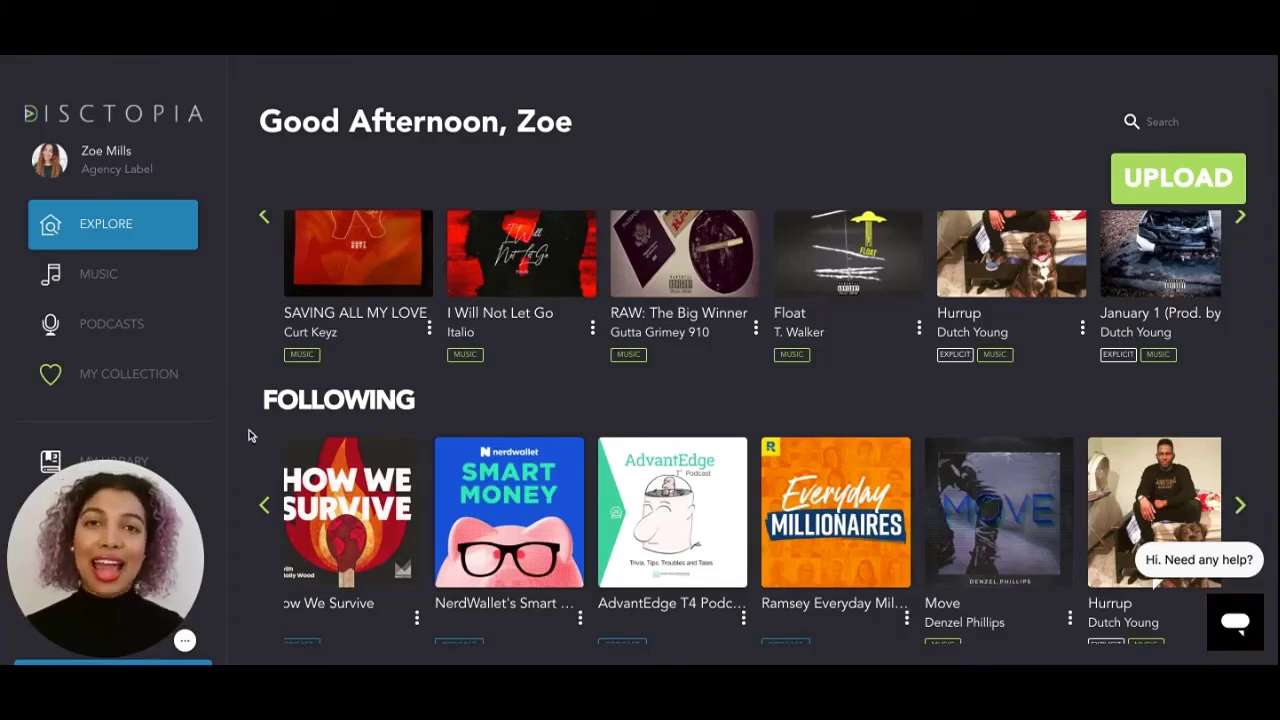
{"action": "scroll", "coordinate": [249, 438], "scroll_direction": "down", "scroll_amount": 1}
{"action": "scroll", "coordinate": [249, 438], "scroll_direction": "up", "scroll_amount": 1}
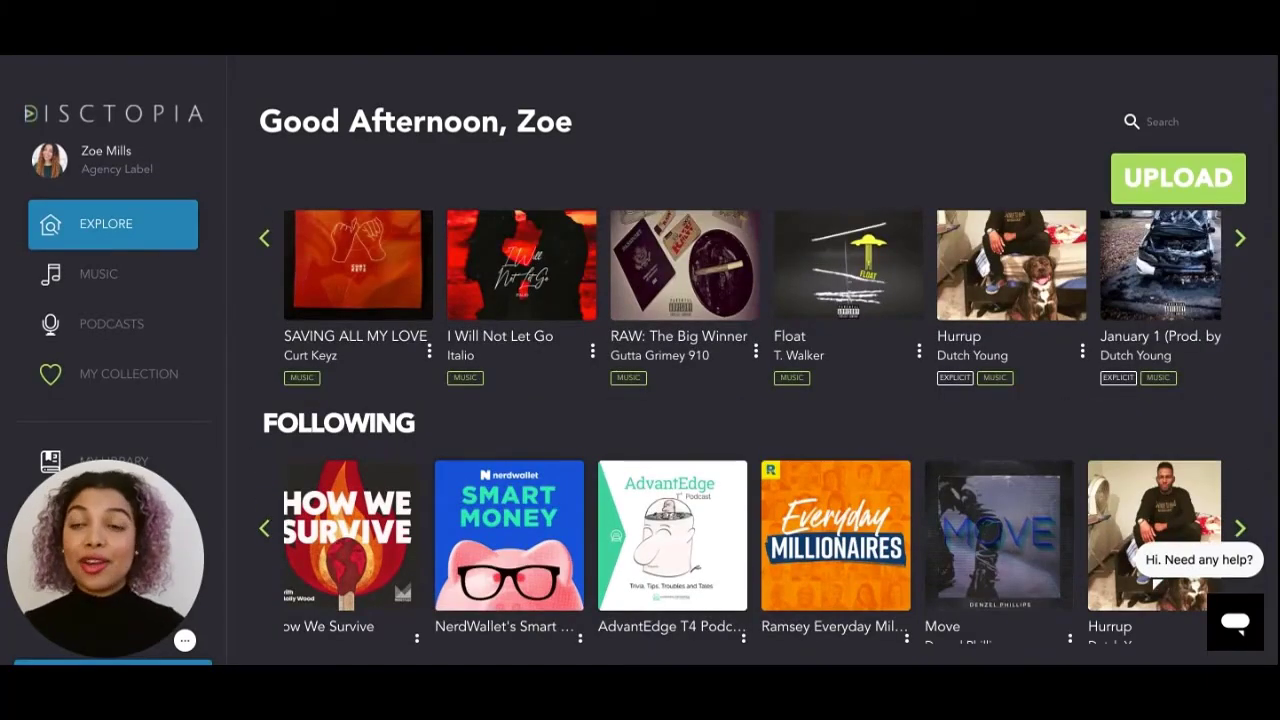
Browse the Music and Podcasts pages and the saved items in My Collection
{"action": "left_click", "coordinate": [105, 277]}
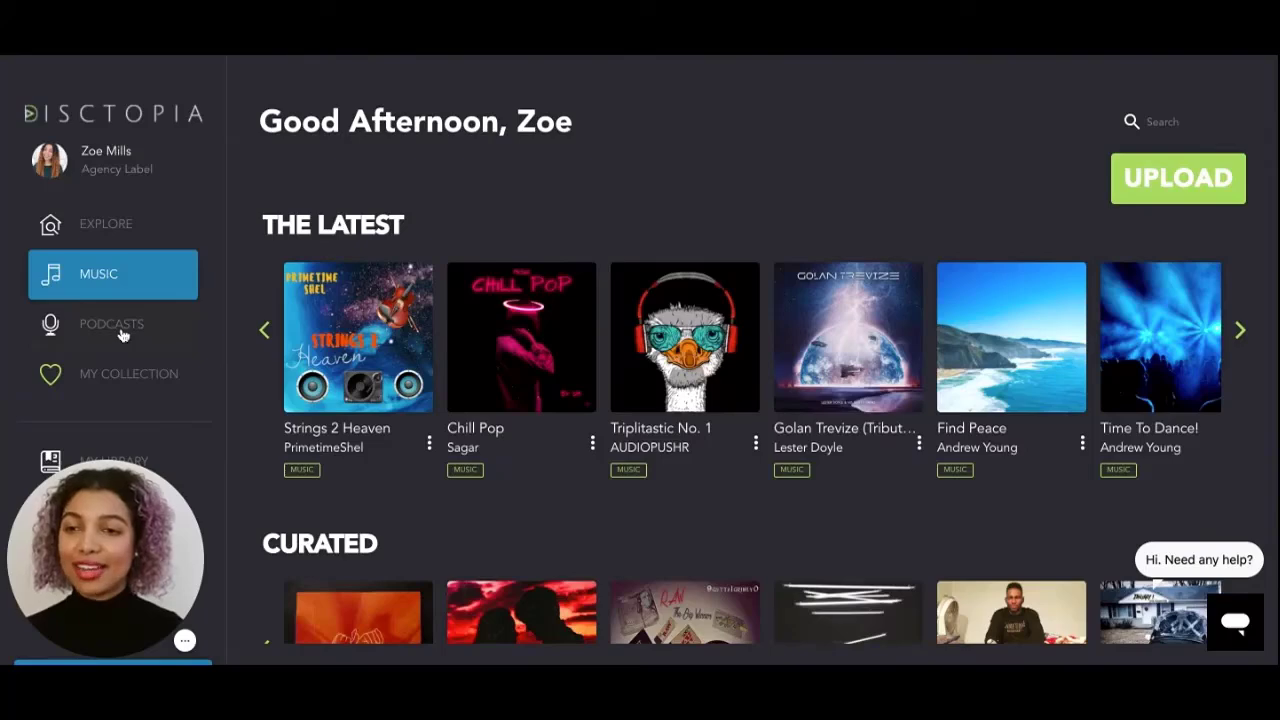
{"action": "left_click", "coordinate": [121, 333]}
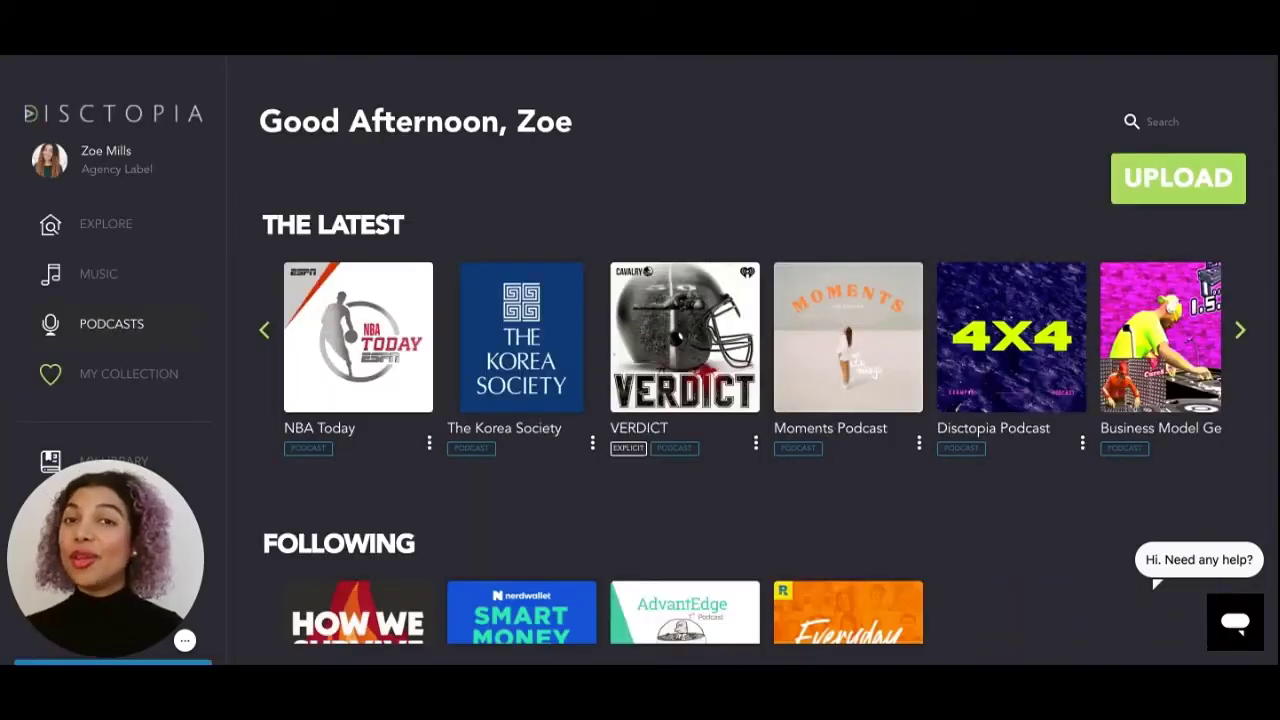
{"action": "left_click", "coordinate": [113, 379]}
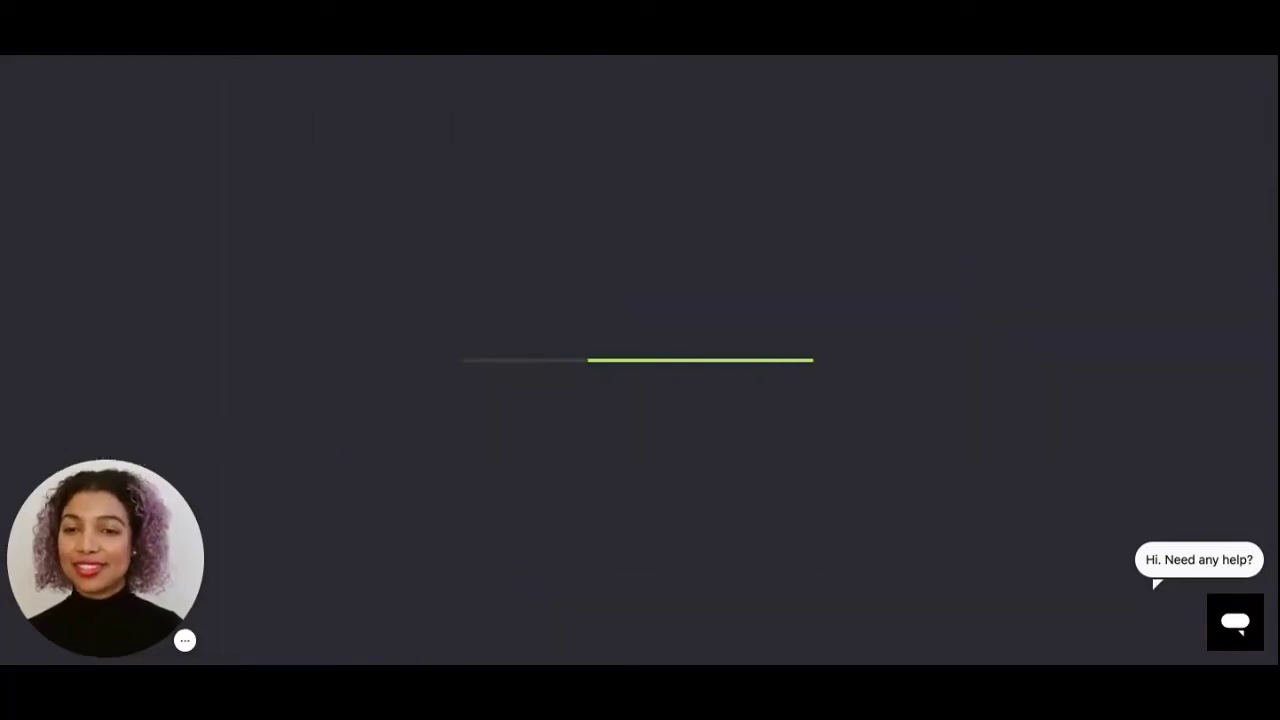
{"action": "scroll", "coordinate": [640, 400], "scroll_direction": "down", "scroll_amount": 3}
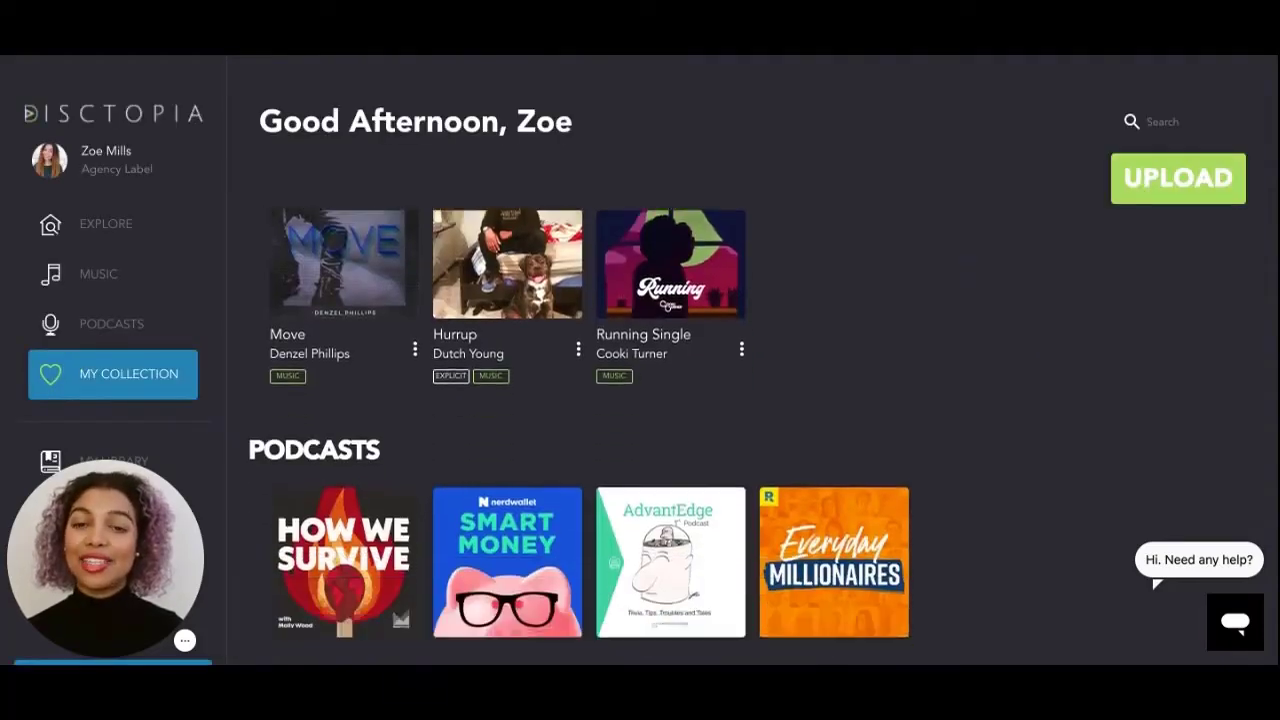
{"action": "scroll", "coordinate": [640, 400], "scroll_direction": "up", "scroll_amount": 3}
Open My Library and start a new music upload
{"action": "scroll", "coordinate": [181, 372], "scroll_direction": "down", "scroll_amount": 3}
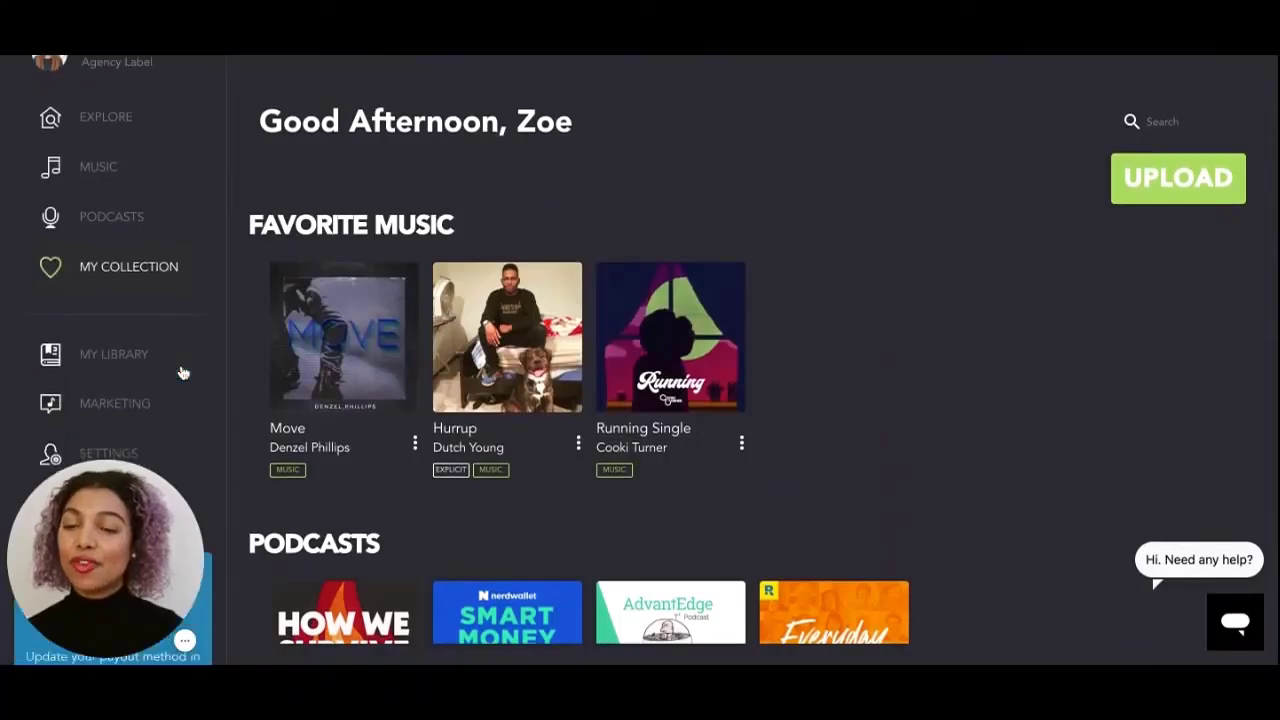
{"action": "left_click", "coordinate": [105, 307]}
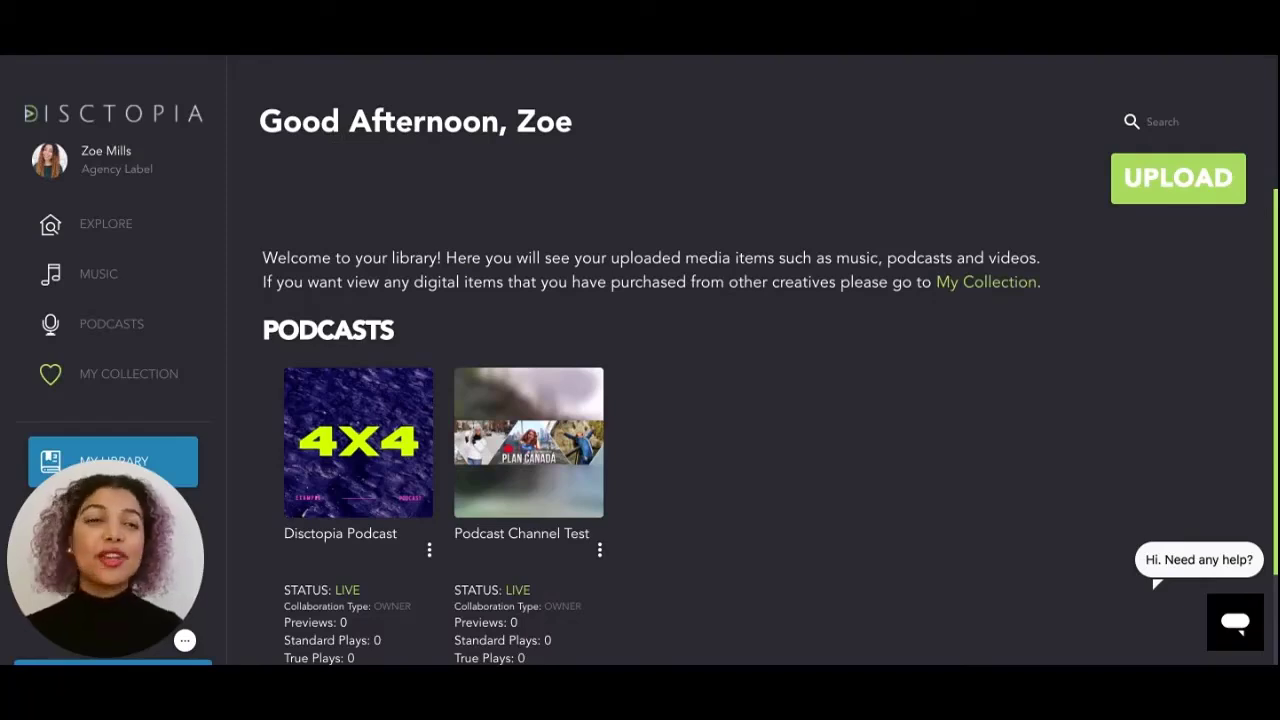
{"action": "left_click", "coordinate": [1178, 190]}
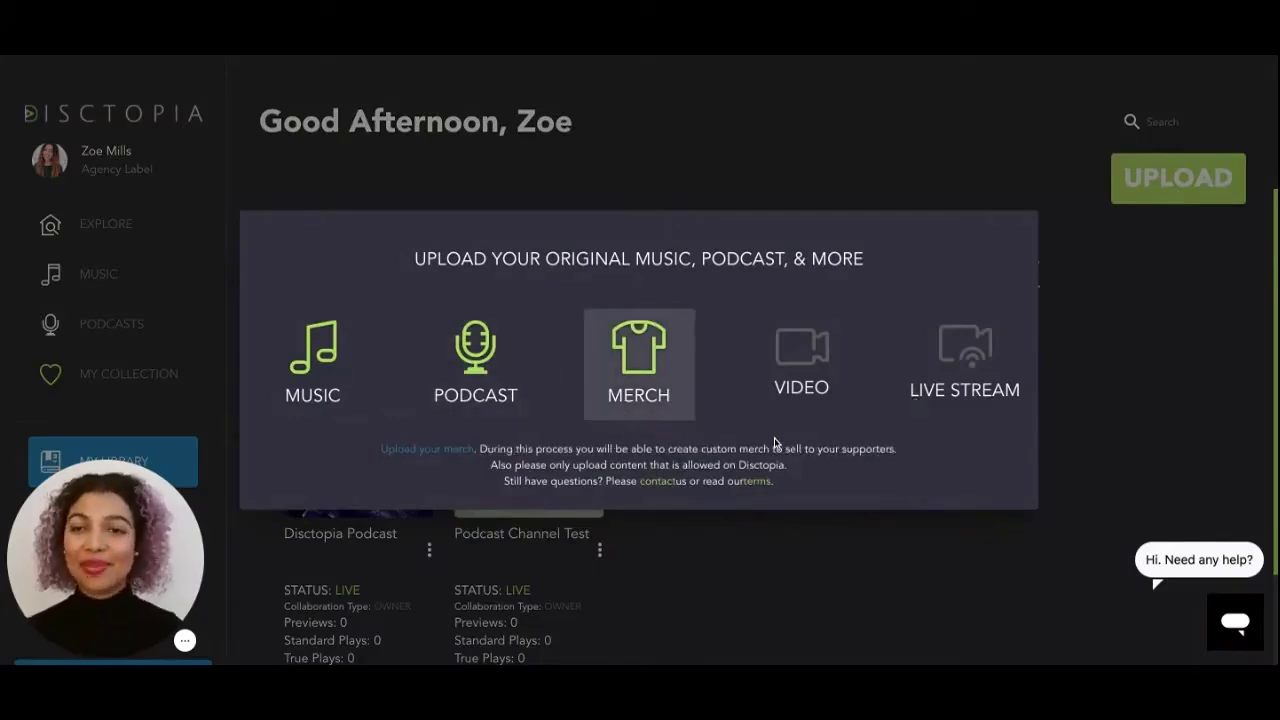
{"action": "left_click", "coordinate": [300, 362]}
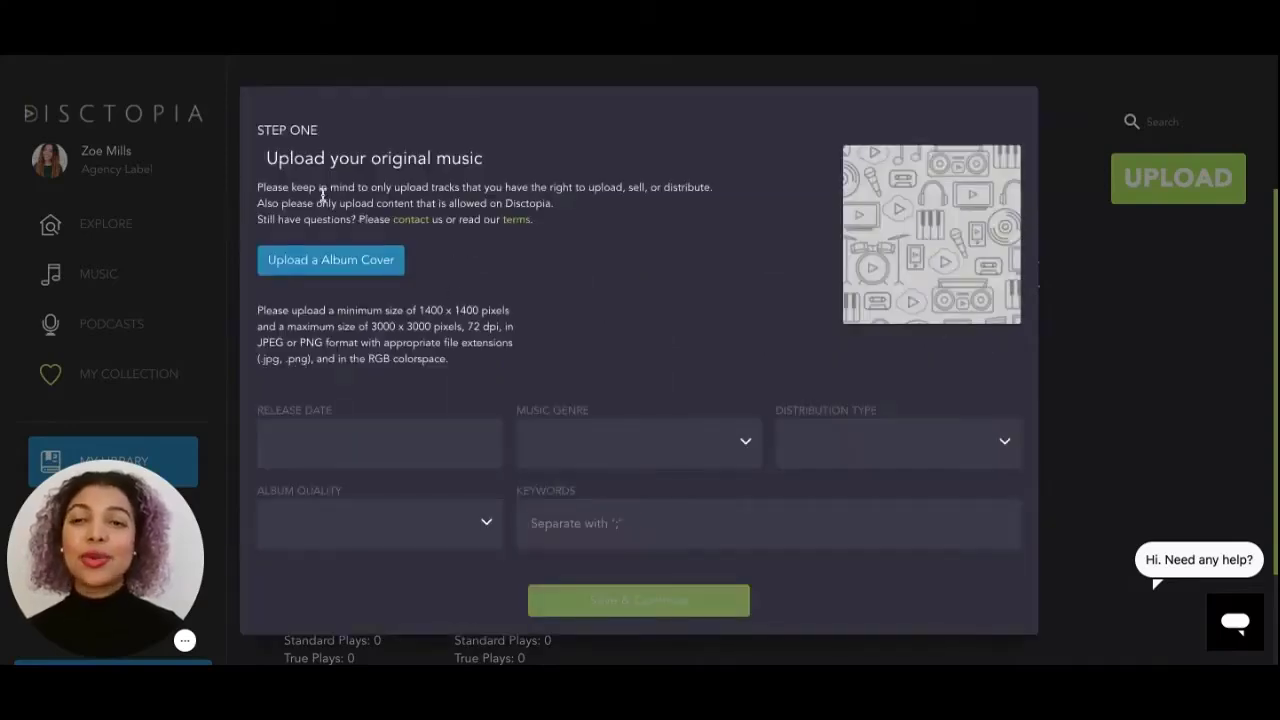
Examine the upload form's notes on track rights and on the content allowed on Disctopia
{"action": "left_click_drag", "start_coordinate": [330, 188], "coordinate": [712, 188]}
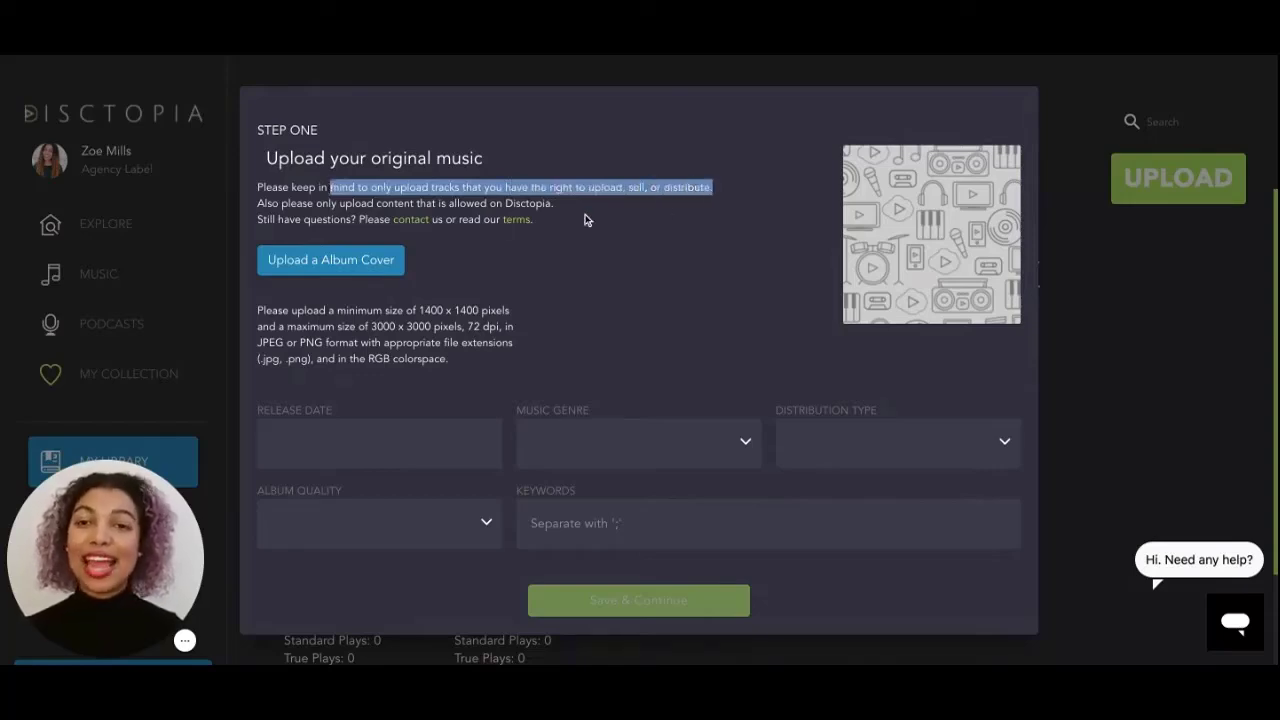
{"action": "left_click", "coordinate": [379, 204]}
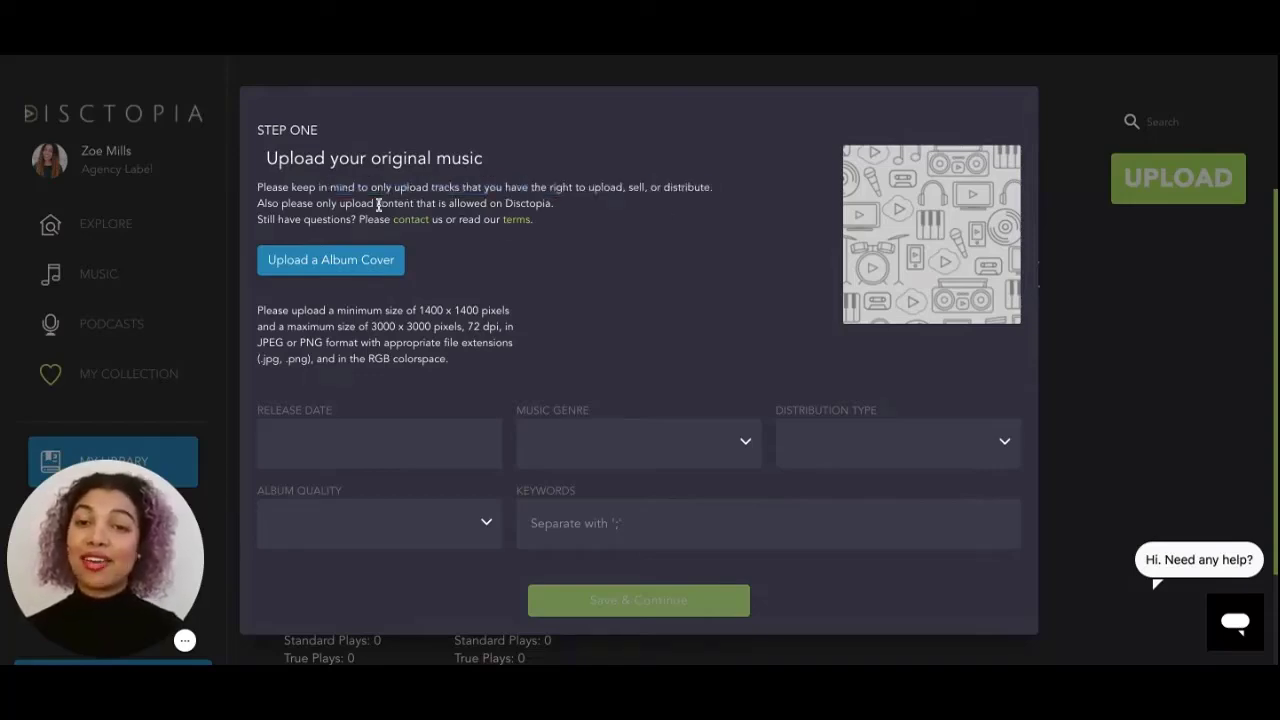
{"action": "left_click_drag", "start_coordinate": [379, 204], "coordinate": [556, 204]}
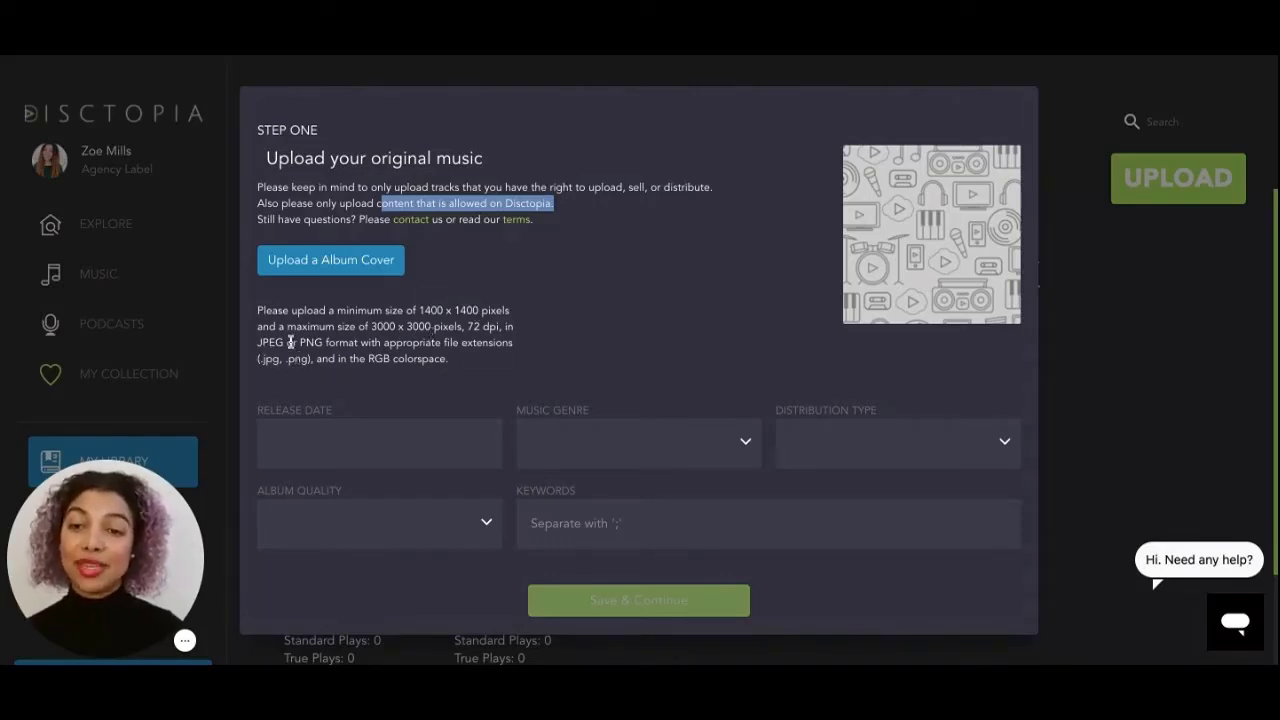
Upload the TEST album cover image and set the release date to 10/21/2021
{"action": "left_click", "coordinate": [343, 272]}
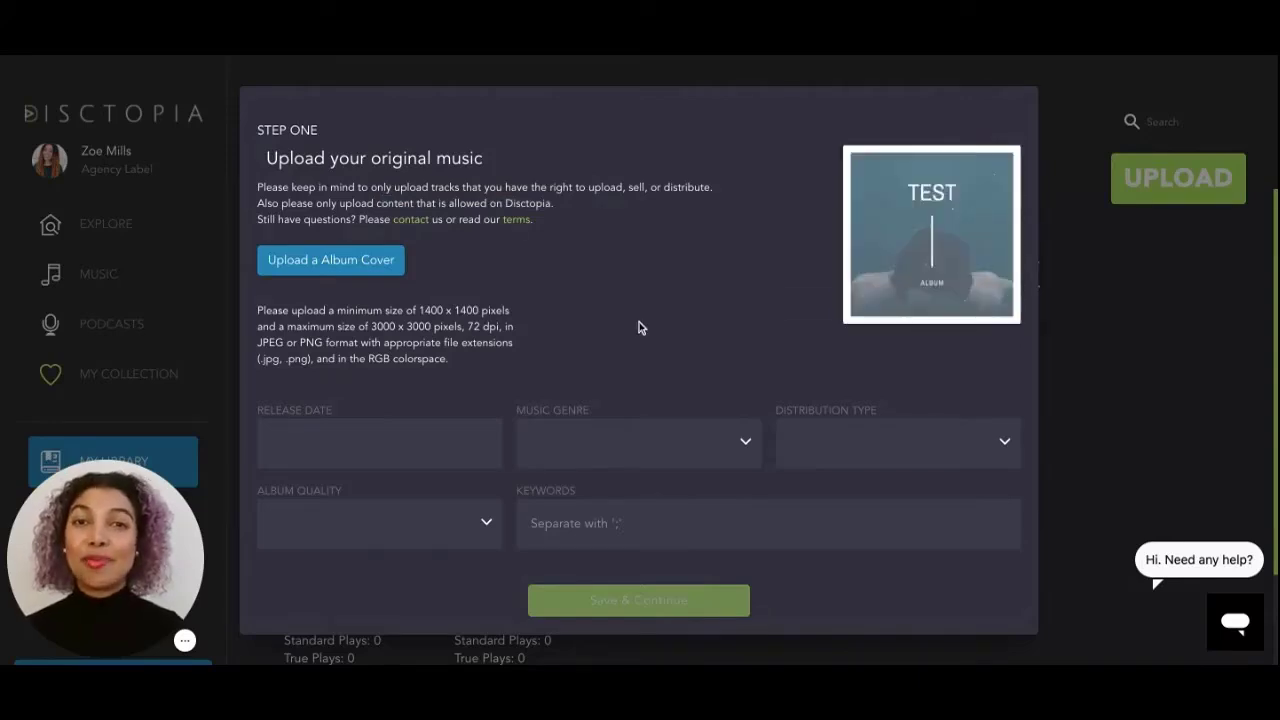
{"action": "left_click", "coordinate": [362, 450]}
{"action": "left_click", "coordinate": [421, 570]}
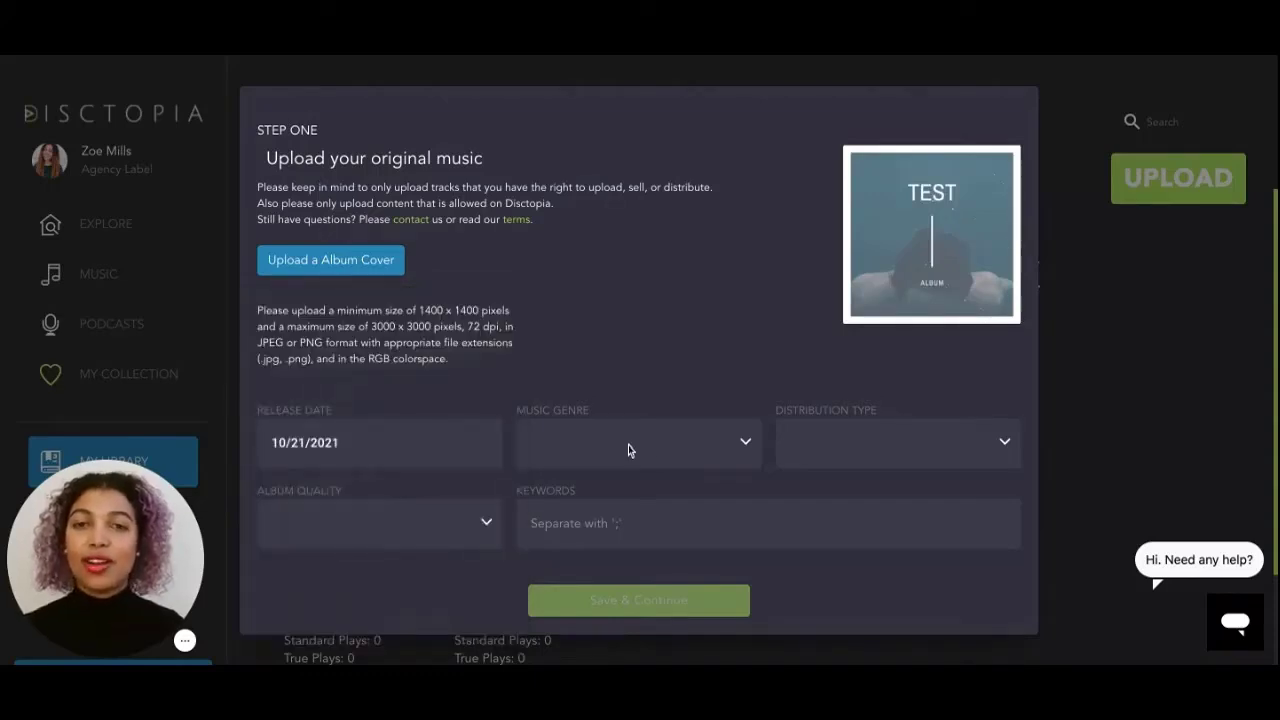
Classify the album with genre Classical, distribution type Stream Only and album quality Studio
{"action": "left_click", "coordinate": [702, 447]}
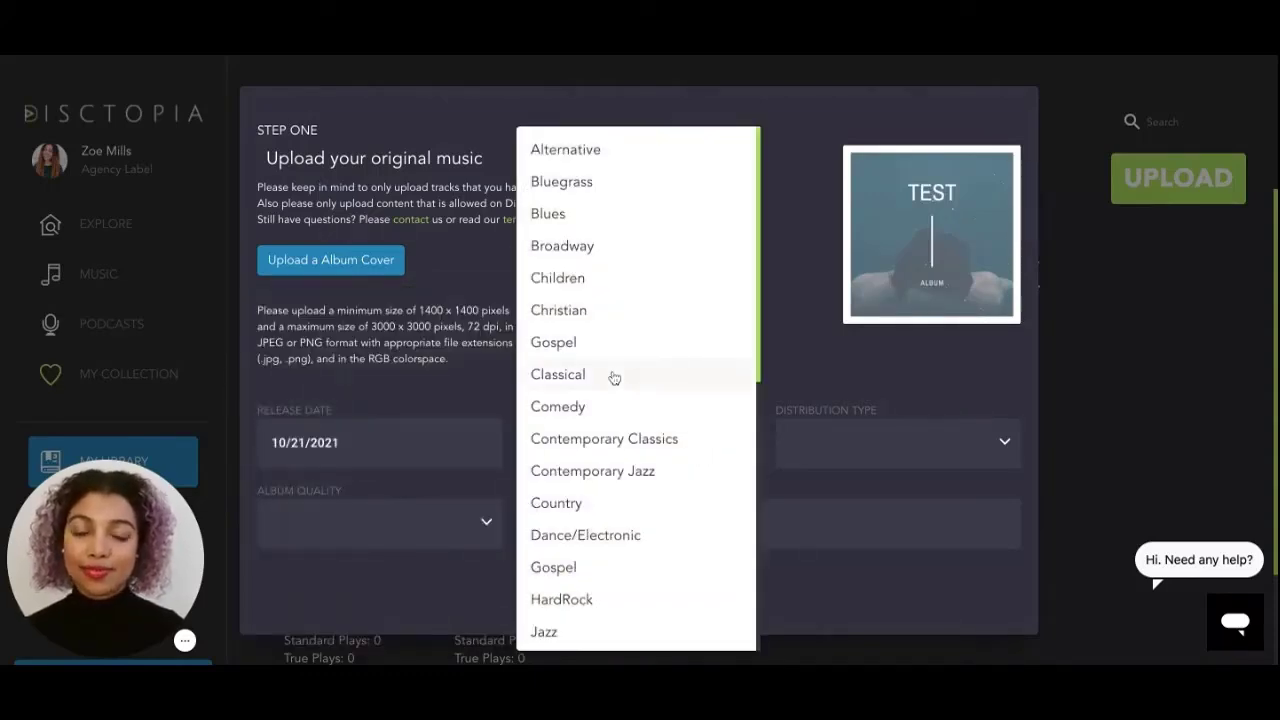
{"action": "left_click", "coordinate": [609, 375]}
{"action": "left_click", "coordinate": [863, 457]}
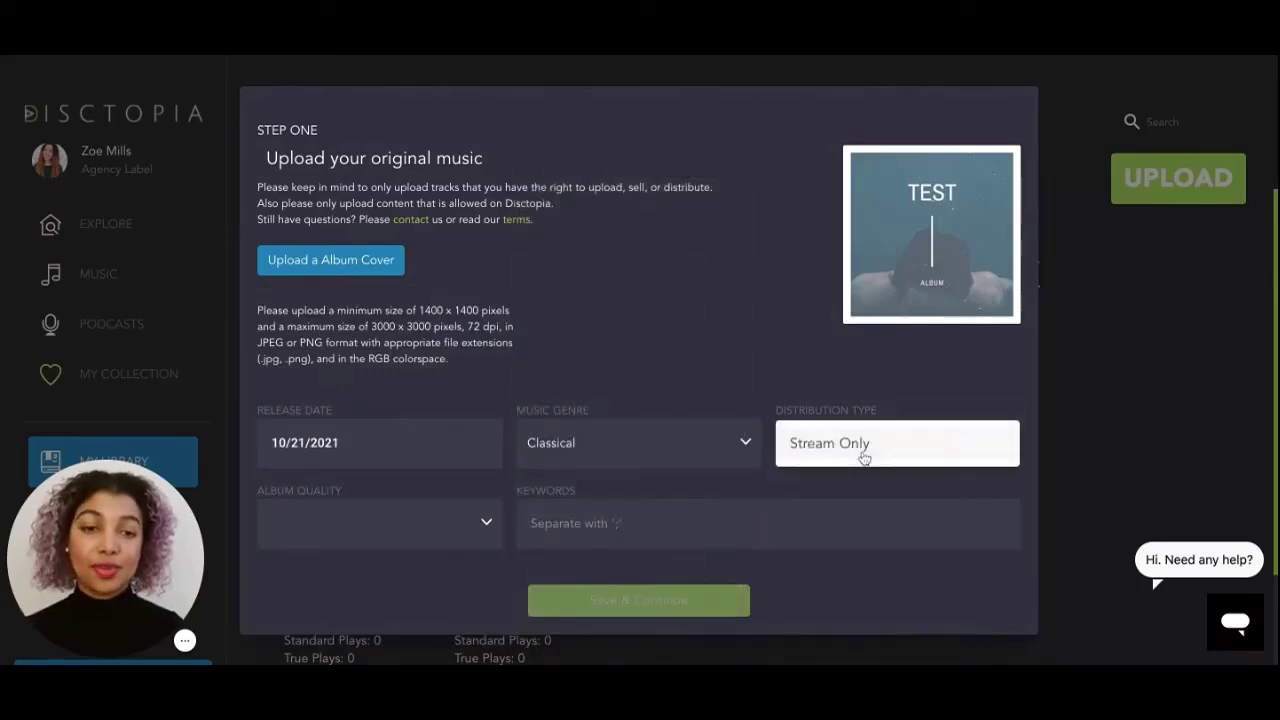
{"action": "left_click", "coordinate": [366, 535]}
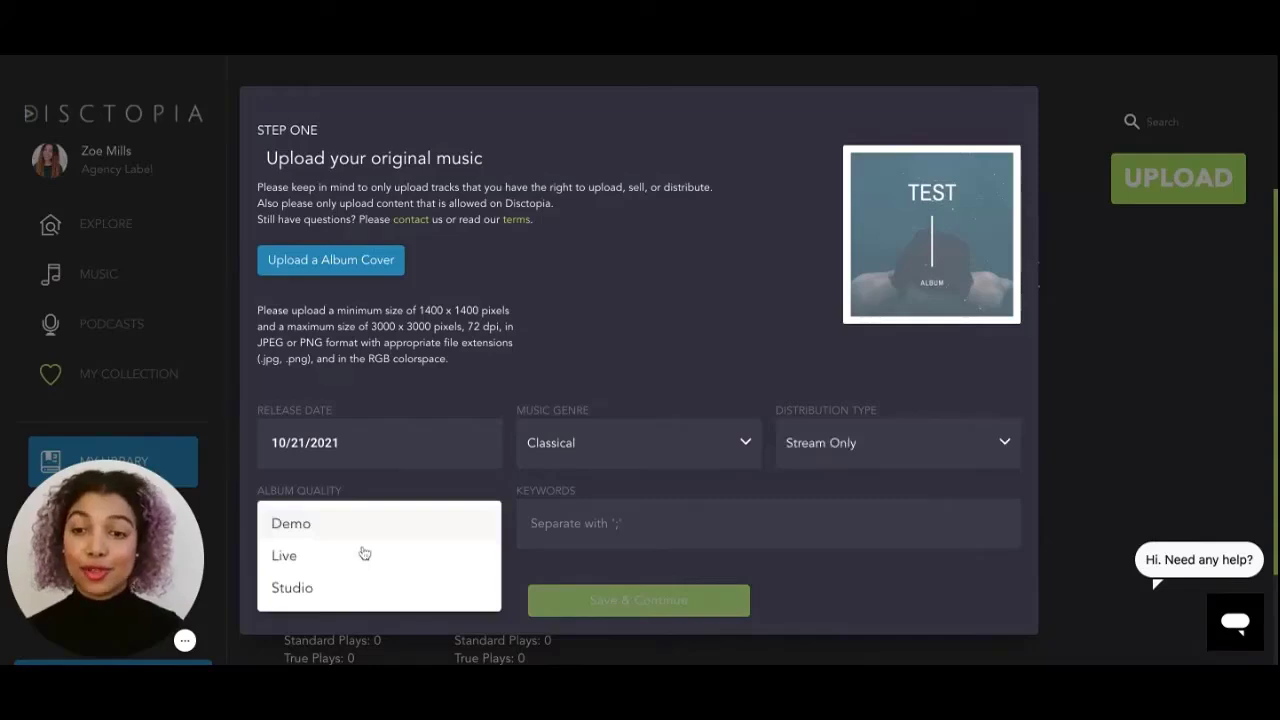
{"action": "left_click", "coordinate": [350, 596]}
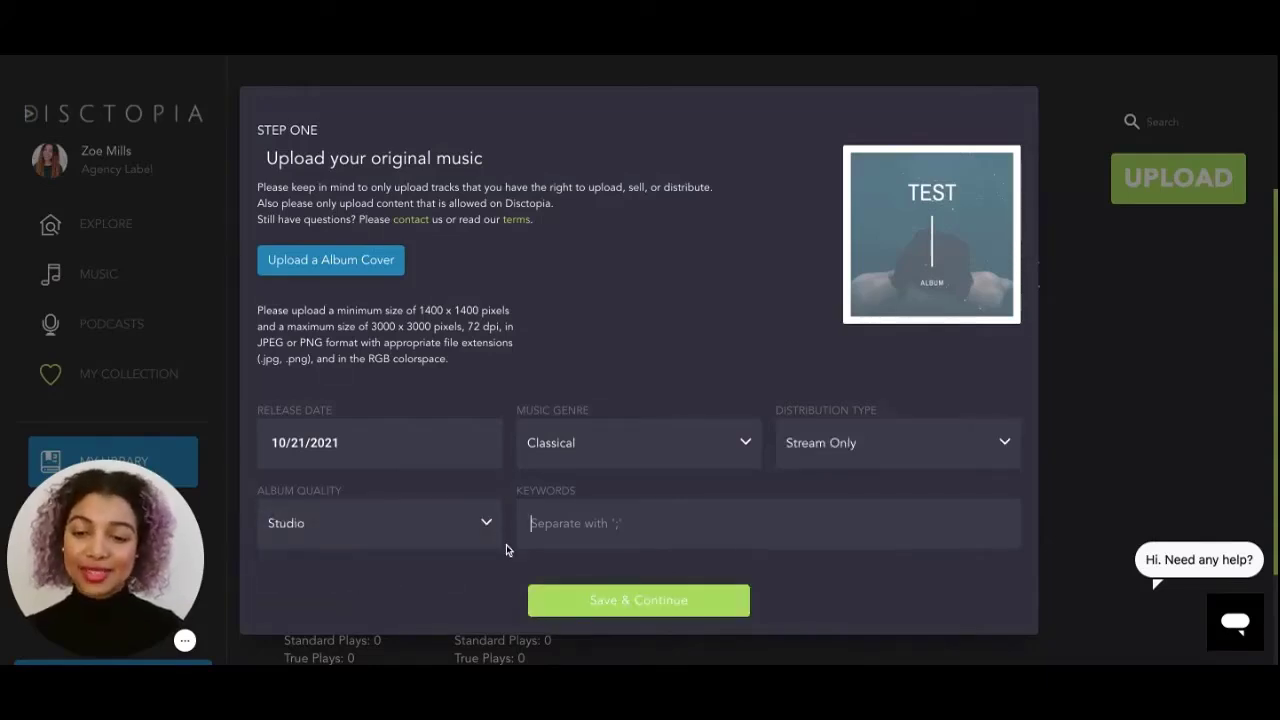
Enter the keywords "test; keywords; disctopia" and save the first step of the upload
{"action": "type", "text": "tes"}
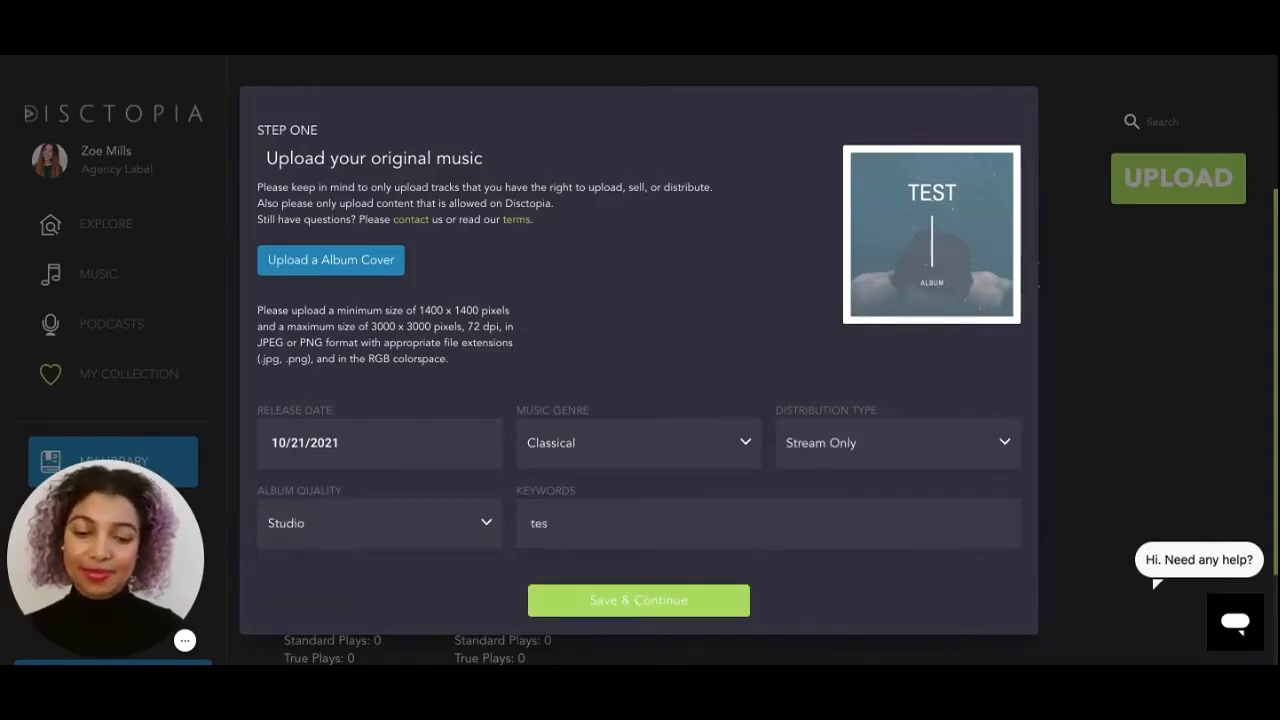
{"action": "type", "text": "t,"}
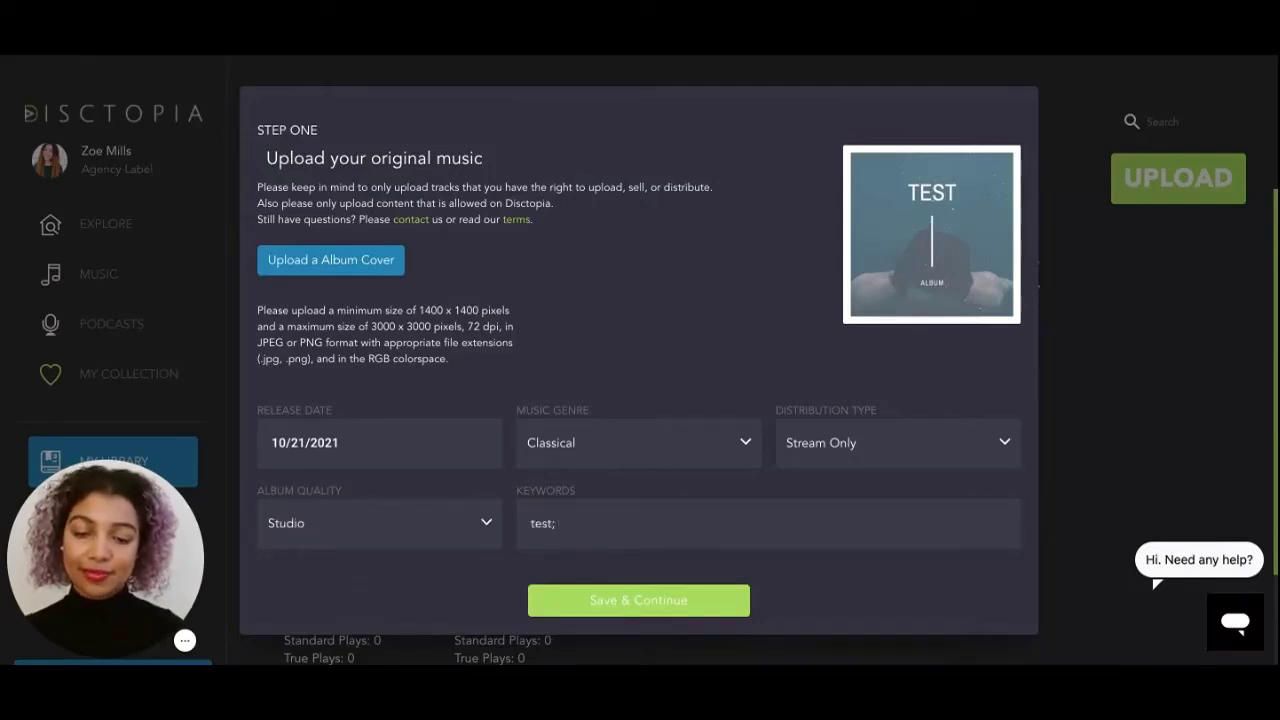
{"action": "type", "text": " keywords "}
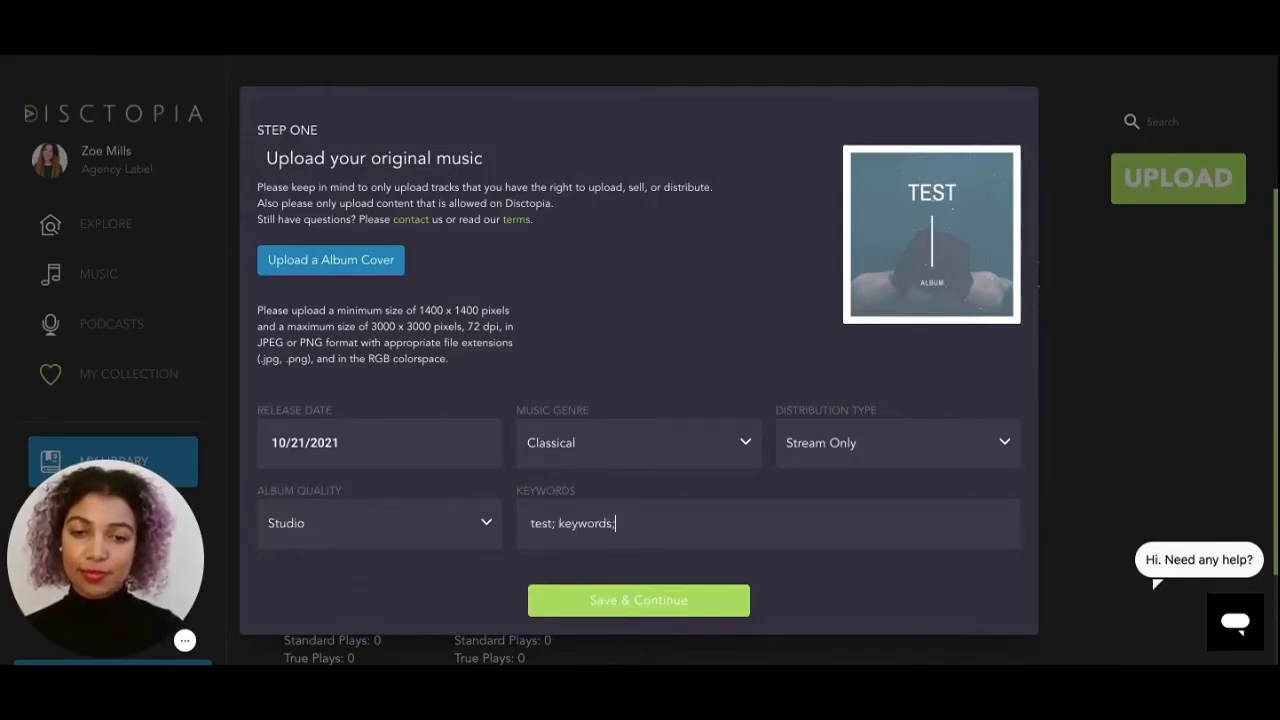
{"action": "type", "text": " disctopia"}
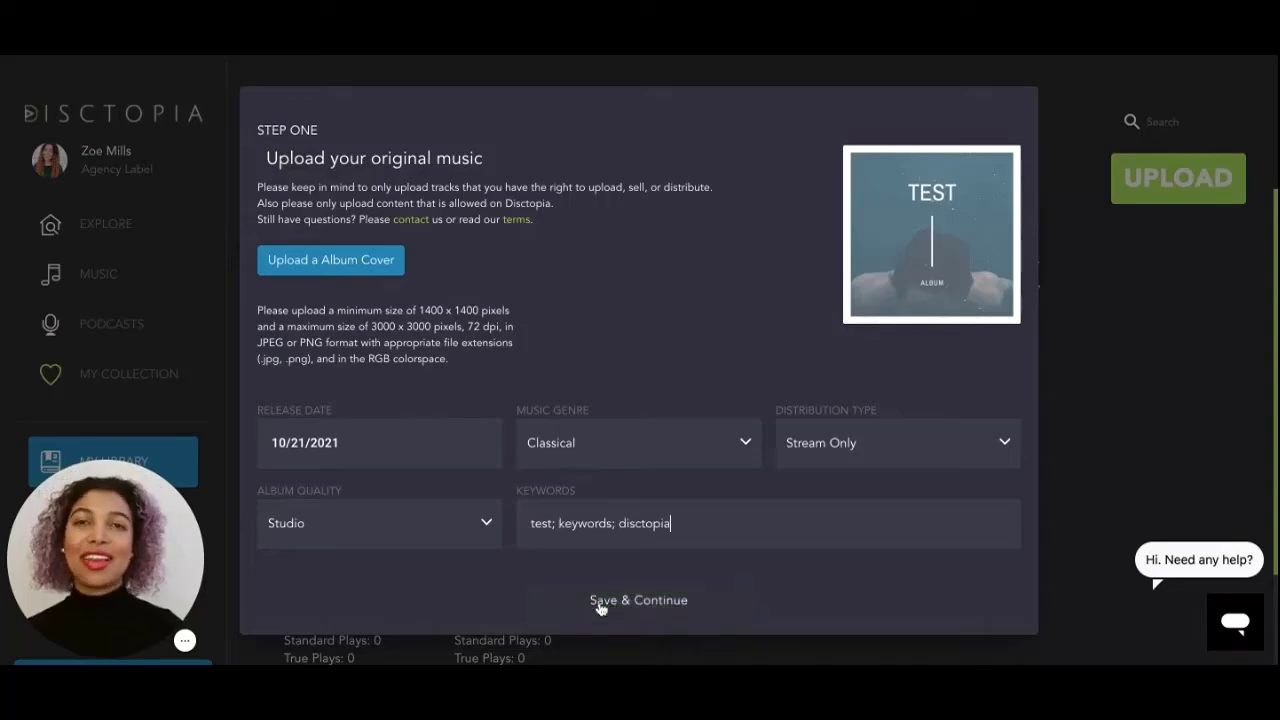
{"action": "left_click", "coordinate": [600, 602]}
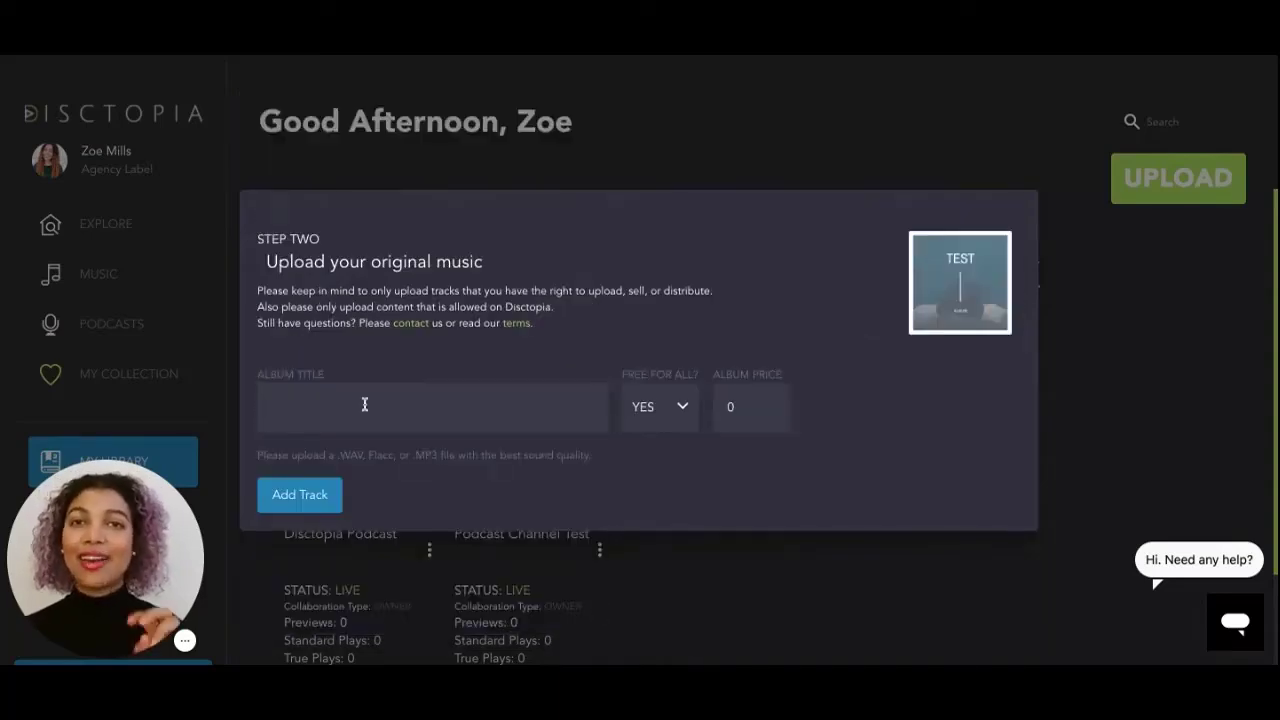
Title the album ALBUM TEST and price it at 20 with Free For All set to NO
{"action": "left_click", "coordinate": [354, 412]}
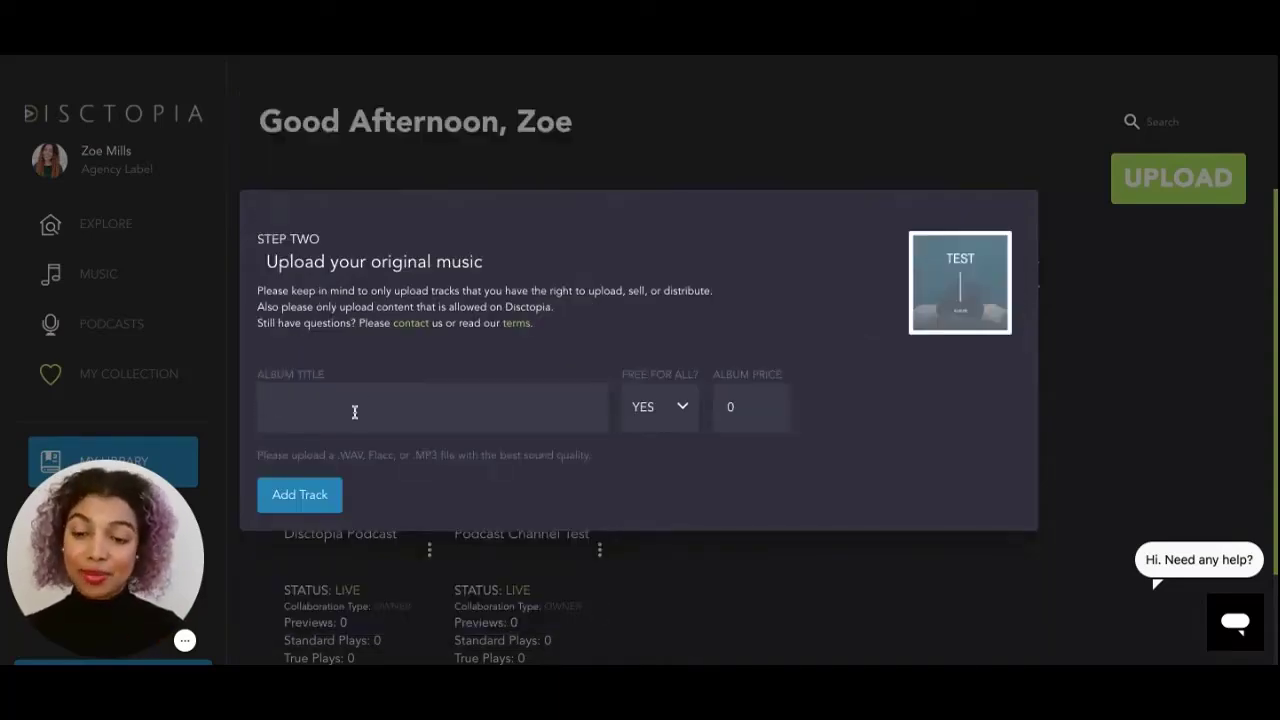
{"action": "type", "text": "ALBUM "}
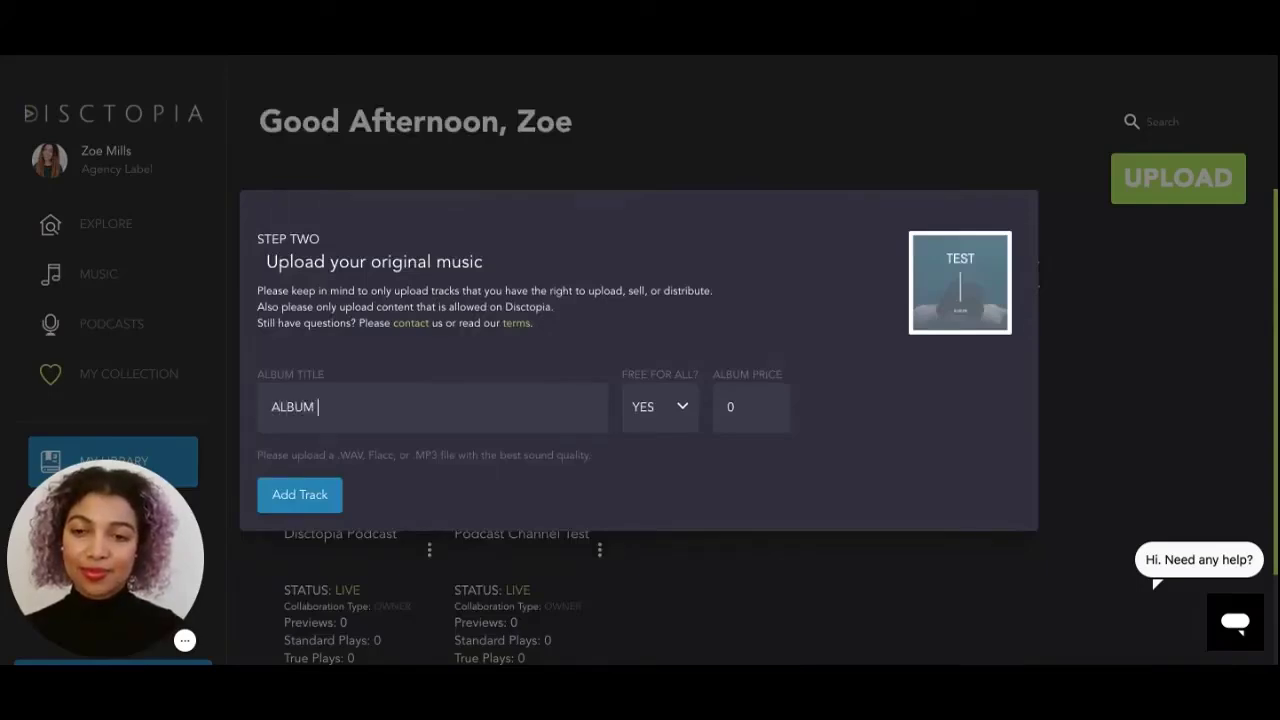
{"action": "type", "text": "TEST"}
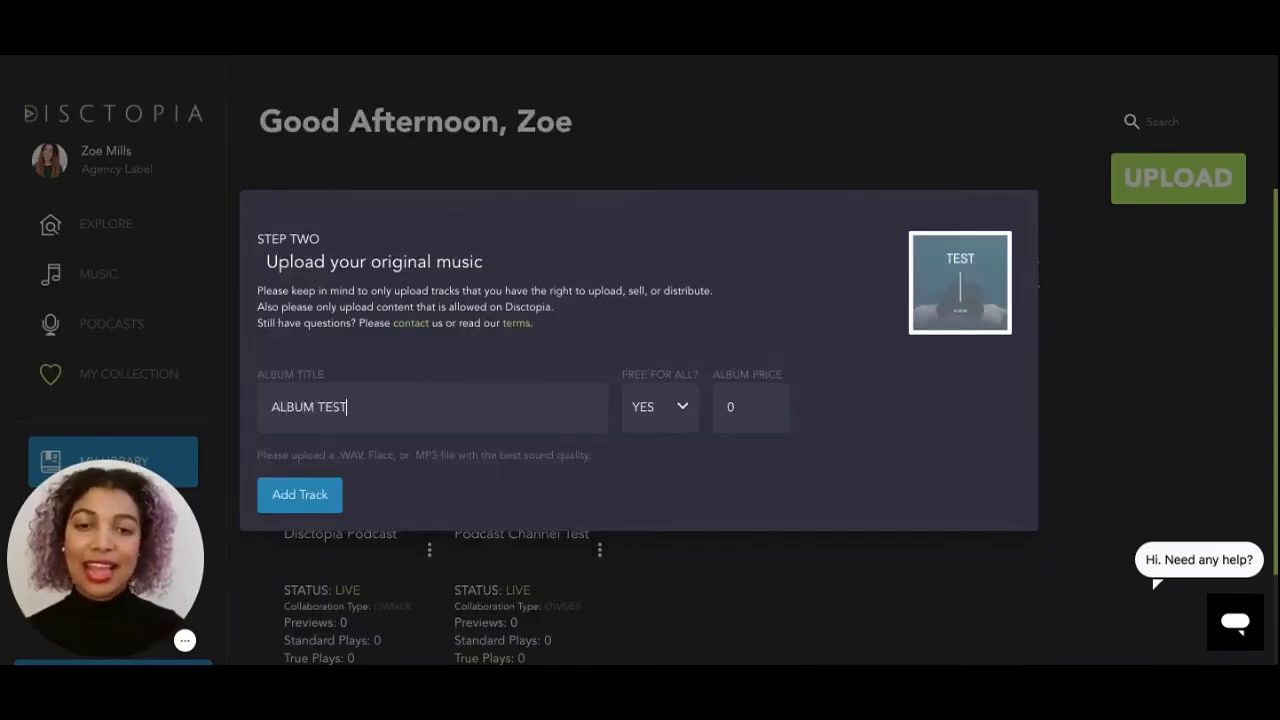
{"action": "left_click", "coordinate": [677, 427]}
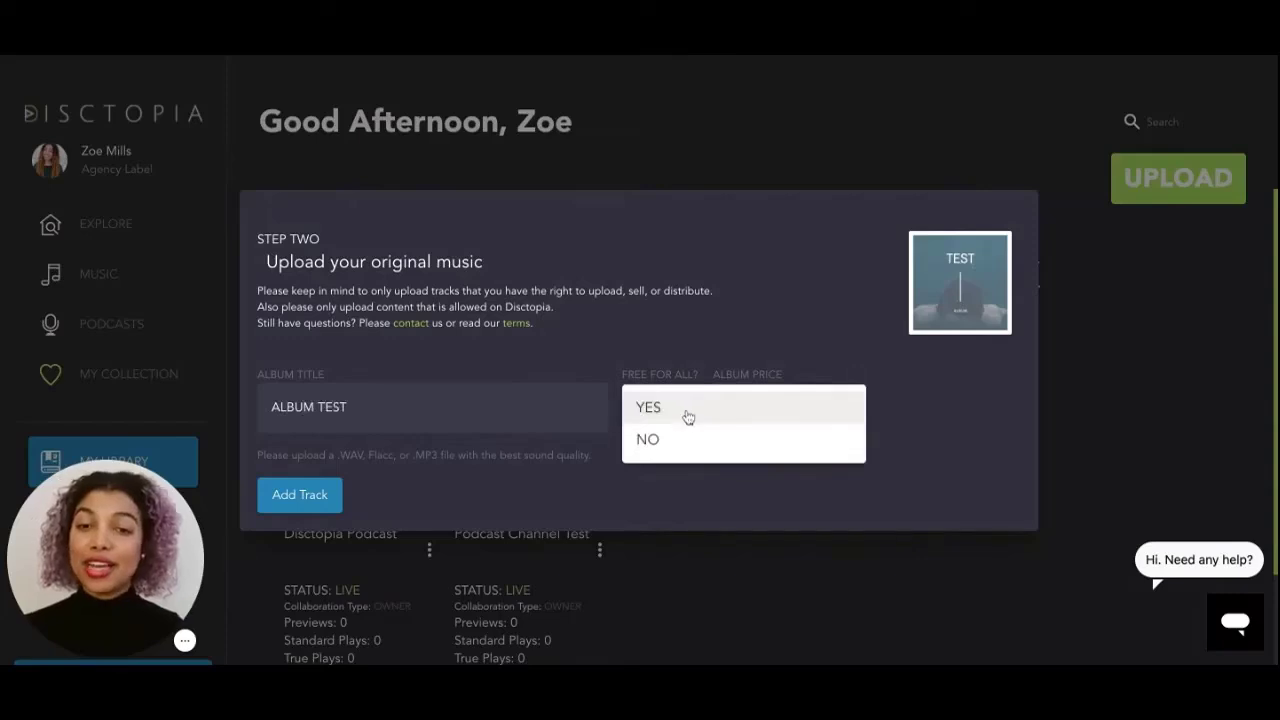
{"action": "left_click", "coordinate": [668, 457]}
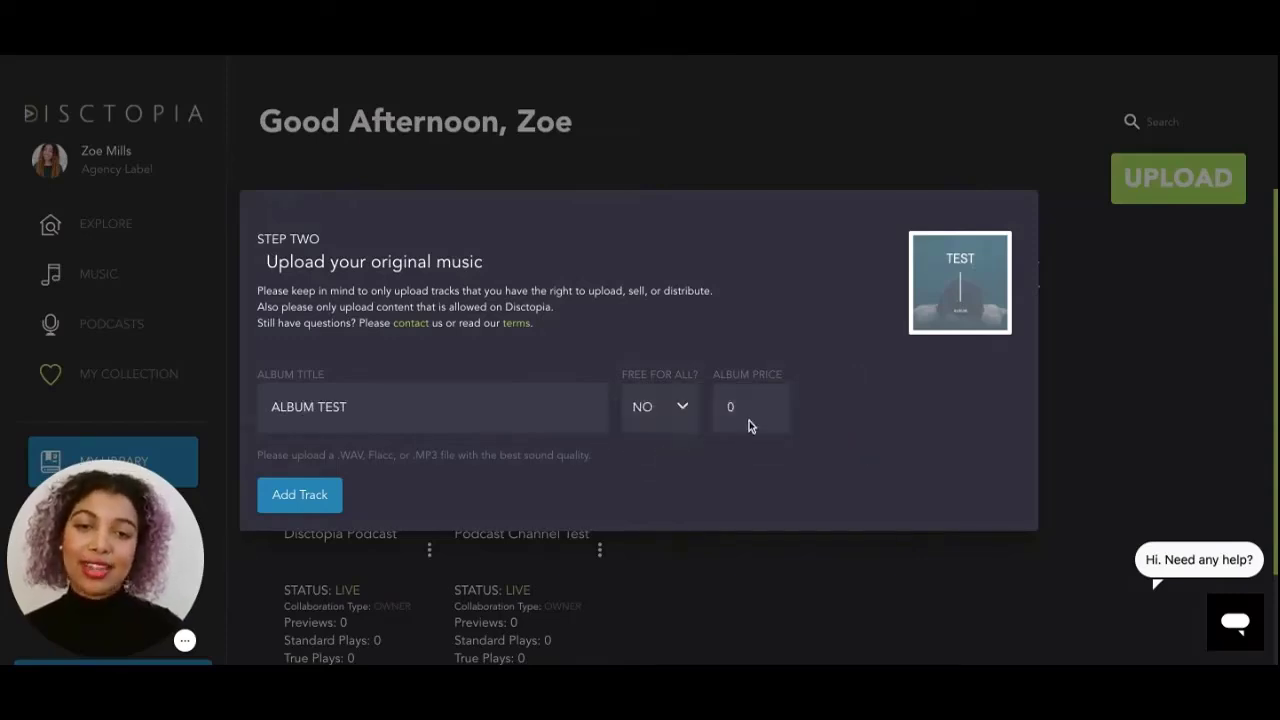
{"action": "left_click_drag", "start_coordinate": [746, 406], "coordinate": [707, 410]}
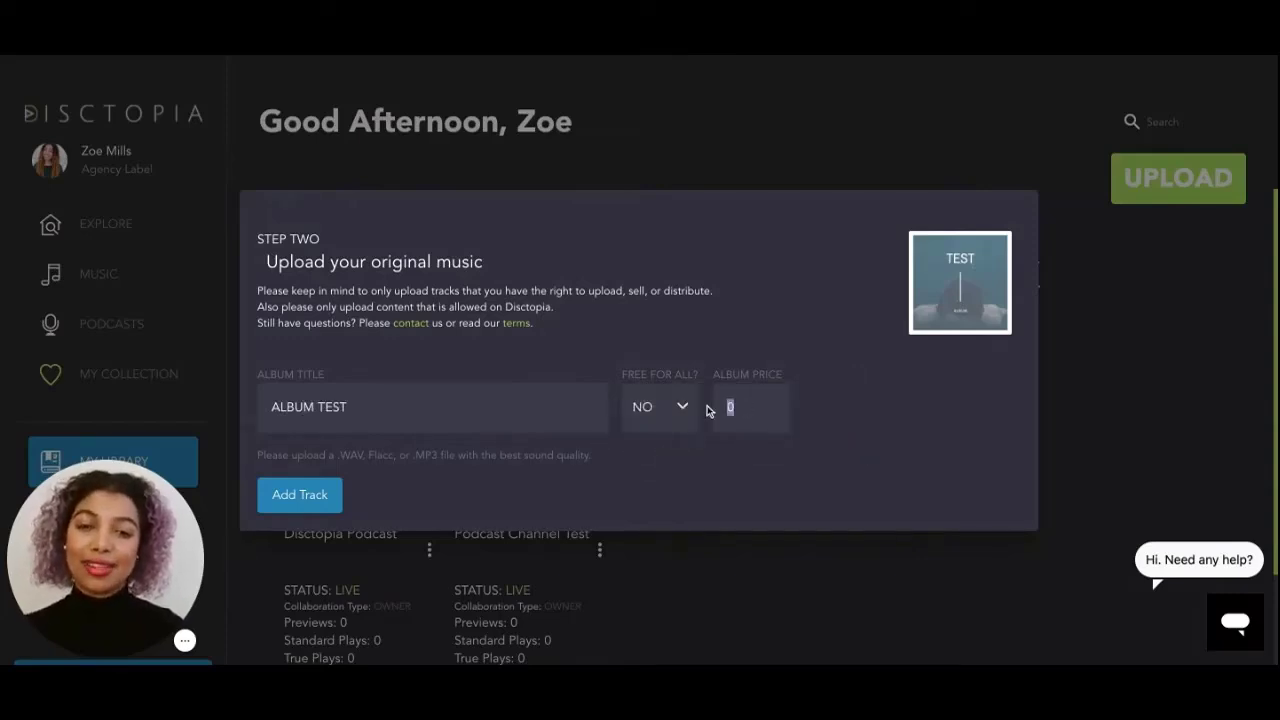
{"action": "type", "text": "20"}
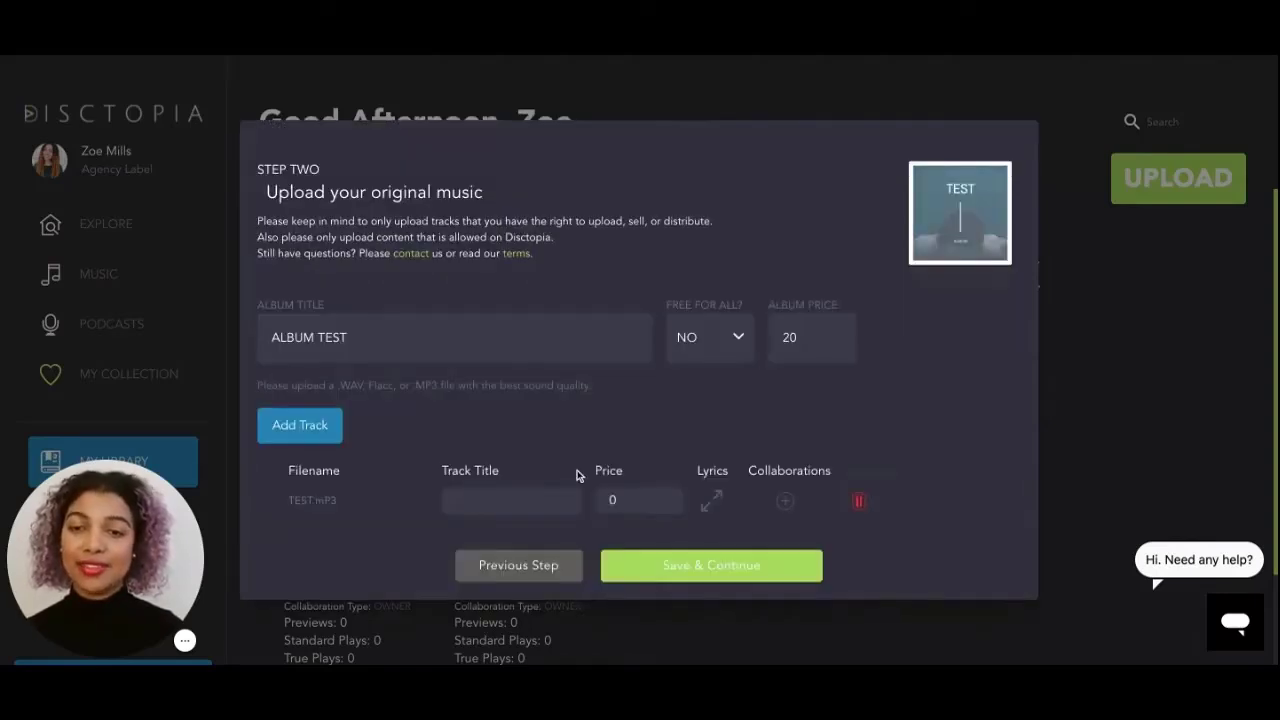
Give the TEST.mp3 track the title TEST TRACK
{"action": "left_click", "coordinate": [480, 491]}
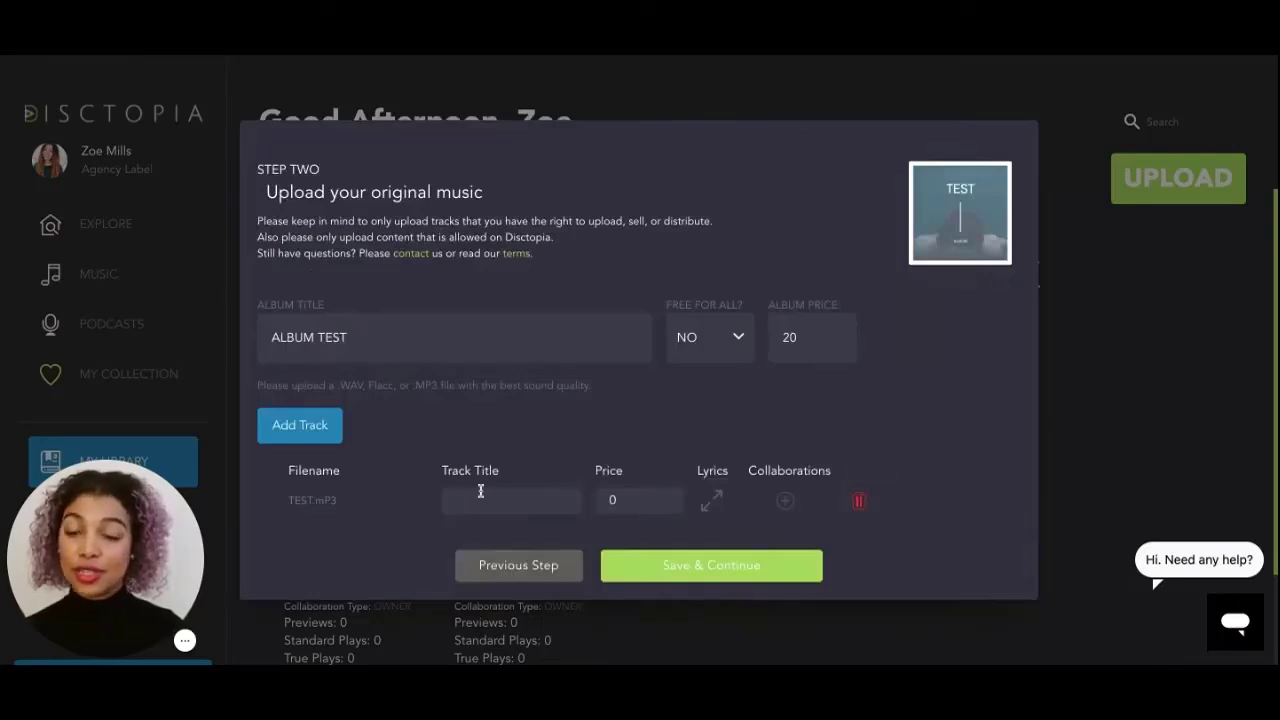
{"action": "type", "text": "TEST "}
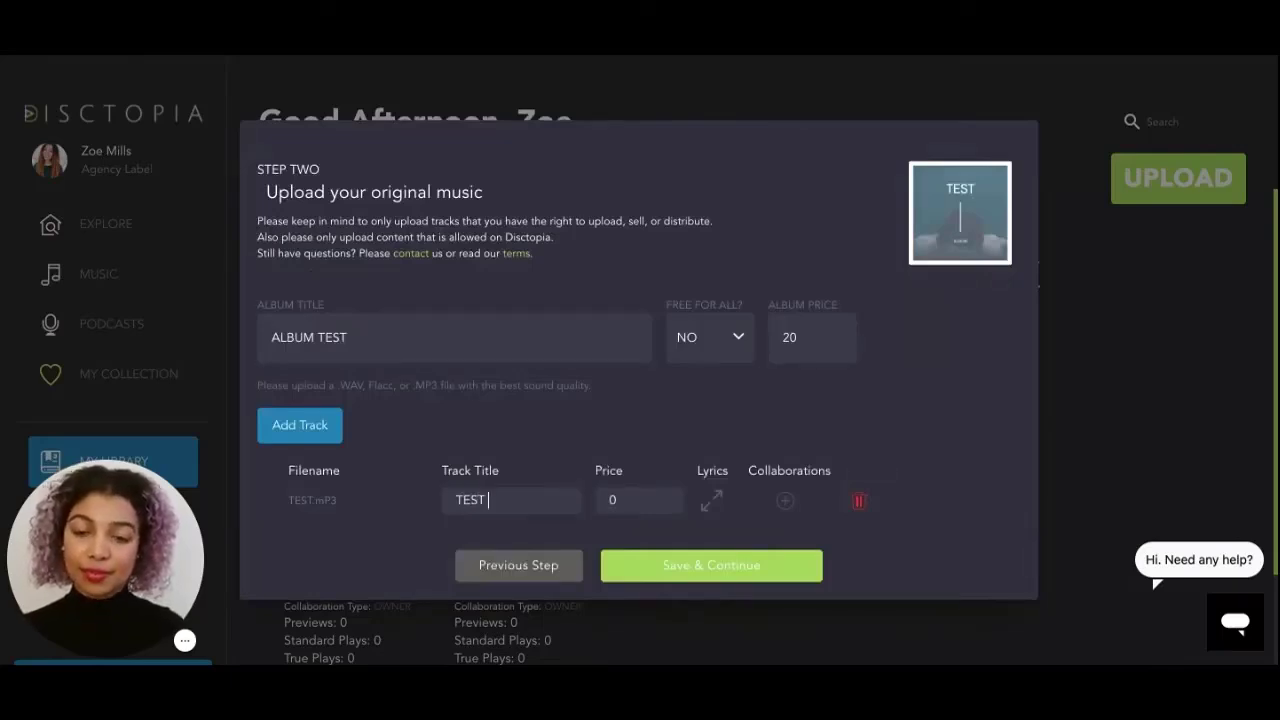
{"action": "type", "text": "TRACK"}
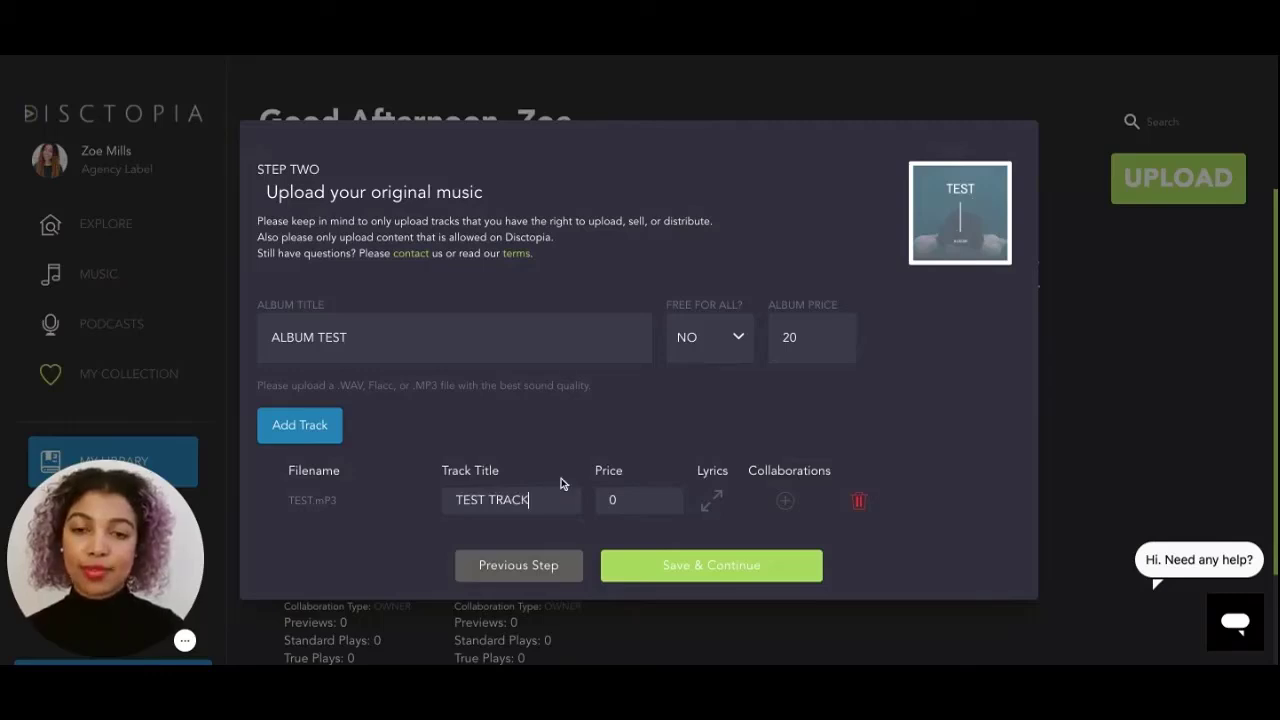
Set the price of TEST TRACK to 20 and save the second step of the album upload
{"action": "double_click", "coordinate": [629, 496]}
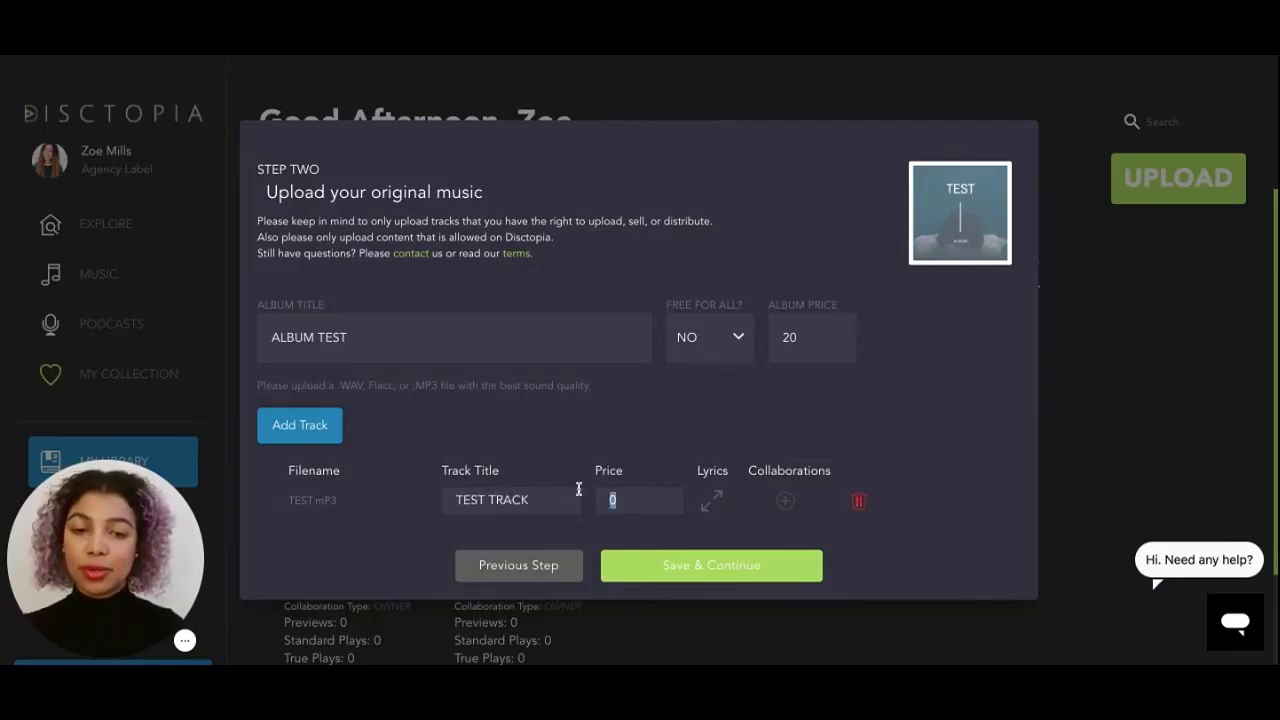
{"action": "type", "text": "20"}
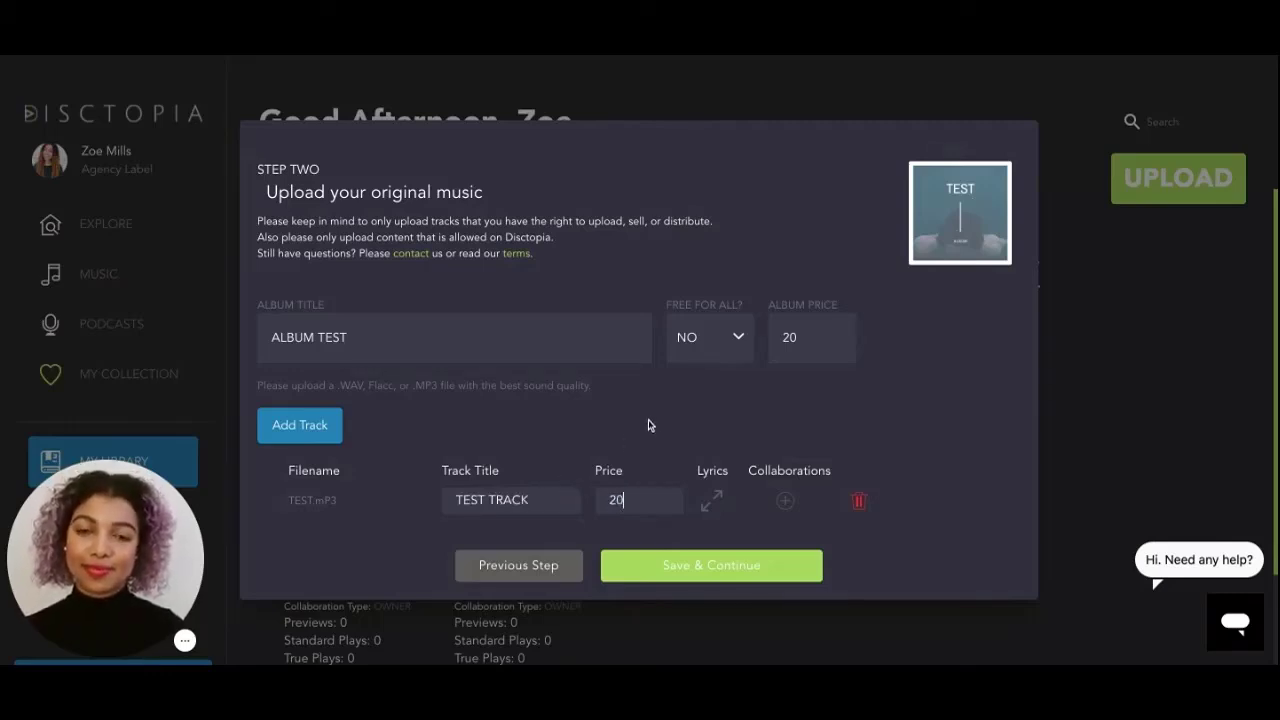
{"action": "left_click", "coordinate": [678, 570]}
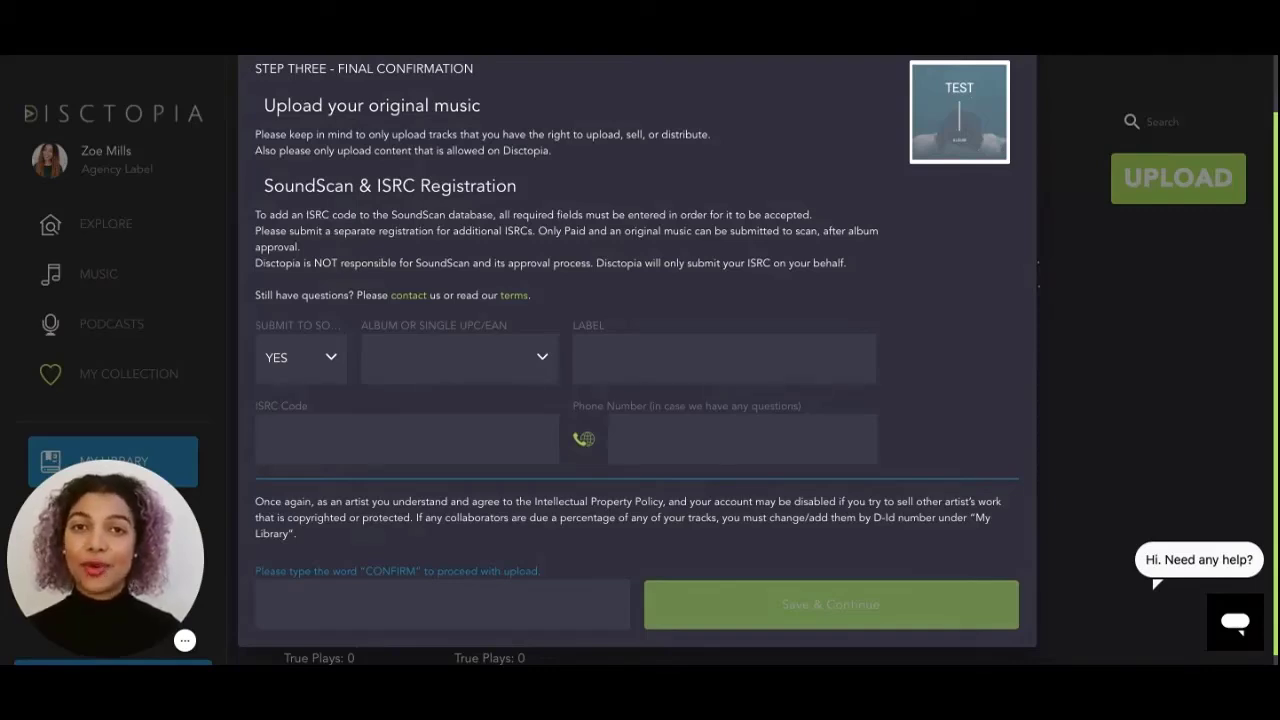
Review the final confirmation form and close the album upload session without confirming it
{"action": "scroll", "coordinate": [512, 455], "scroll_direction": "down", "scroll_amount": 1}
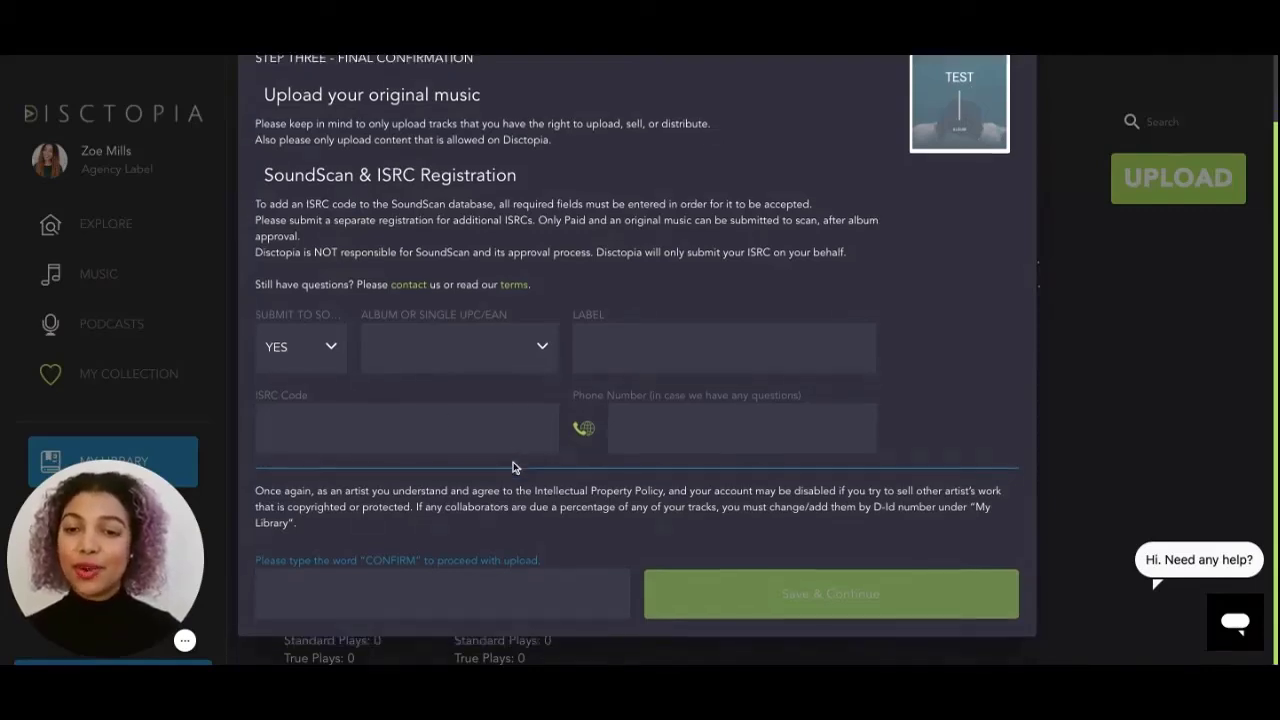
{"action": "left_click", "coordinate": [318, 588]}
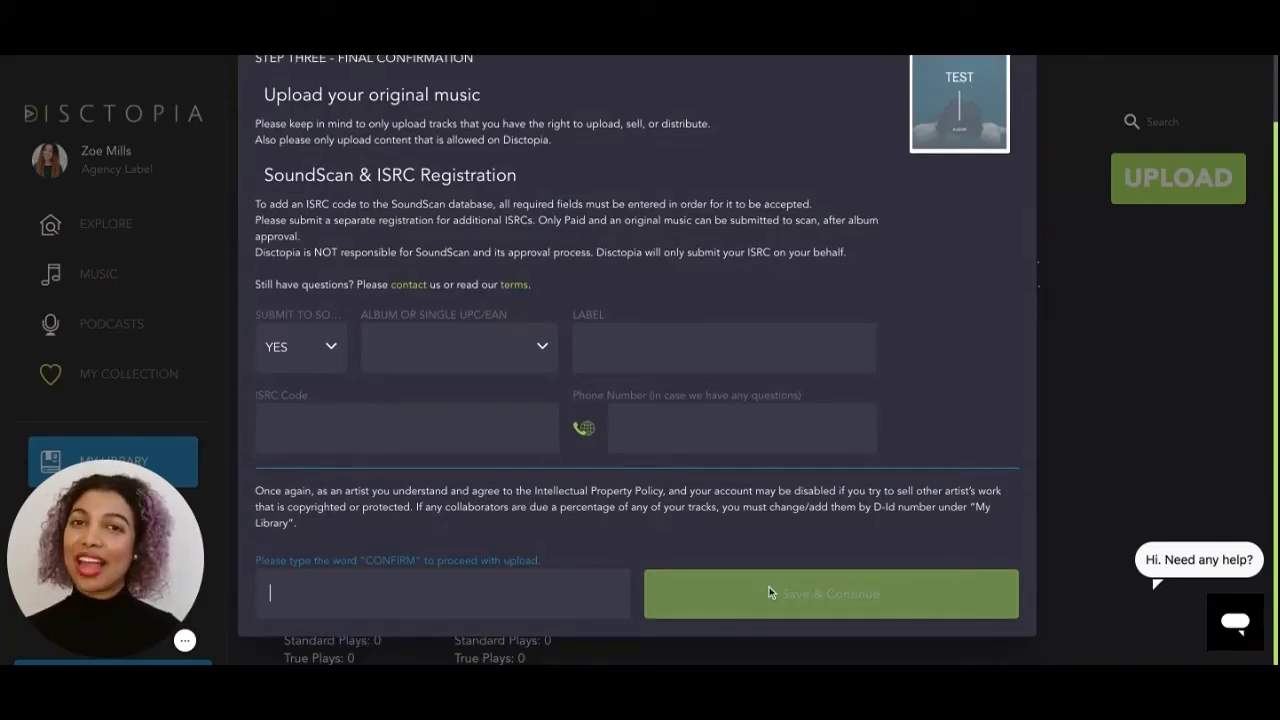
{"action": "scroll", "coordinate": [785, 480], "scroll_direction": "up", "scroll_amount": 2}
{"action": "left_click", "coordinate": [1072, 393]}
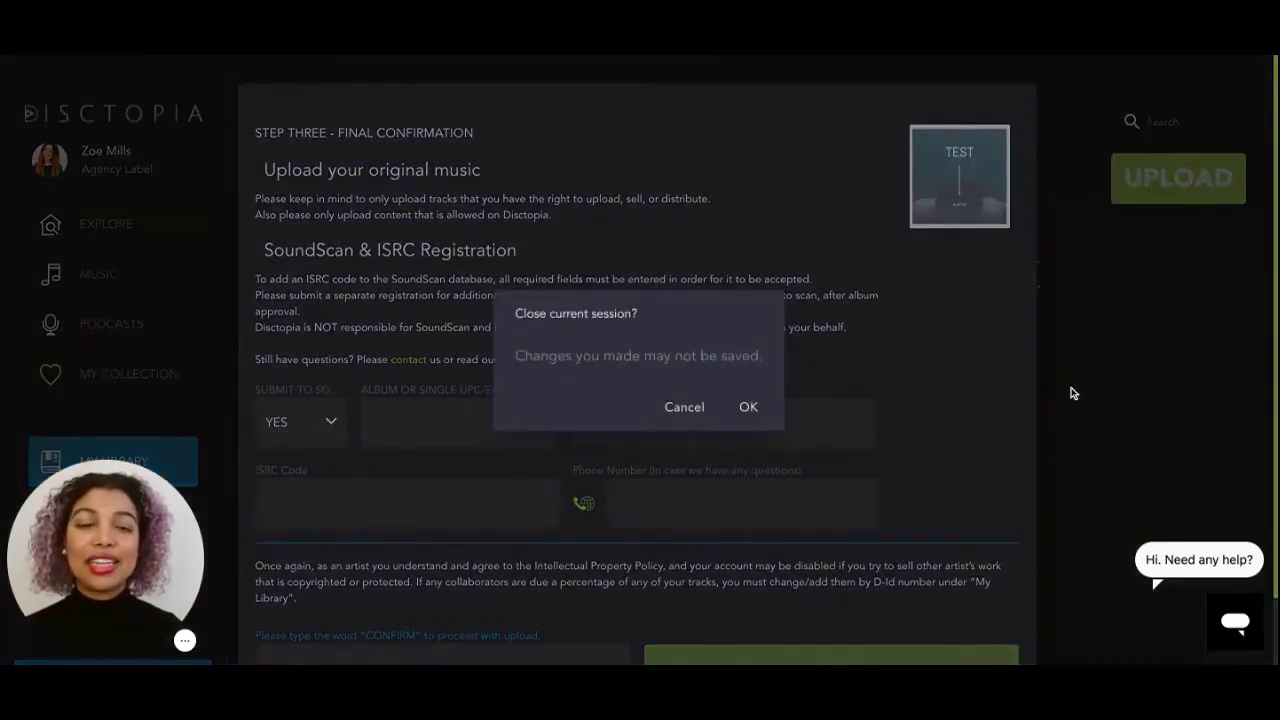
{"action": "left_click", "coordinate": [752, 408]}
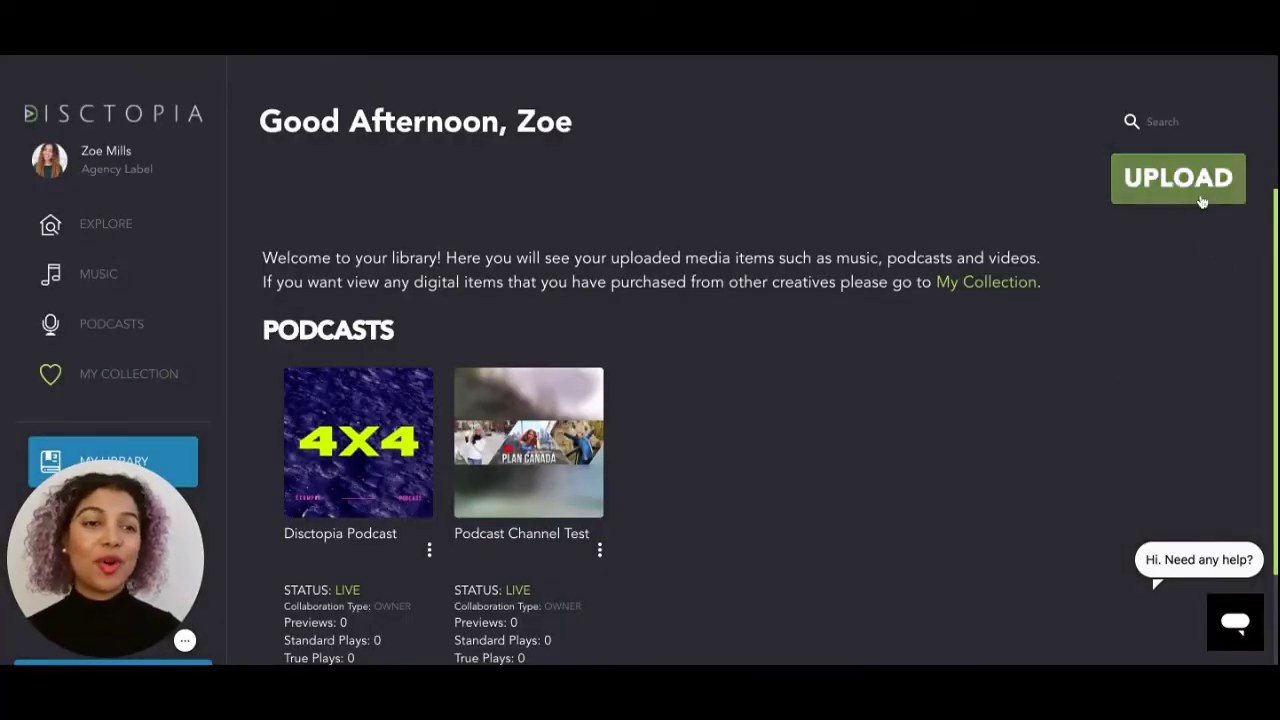
Start a new upload of the podcast type and choose to create a new podcast
{"action": "left_click", "coordinate": [1190, 196]}
{"action": "left_click", "coordinate": [452, 356]}
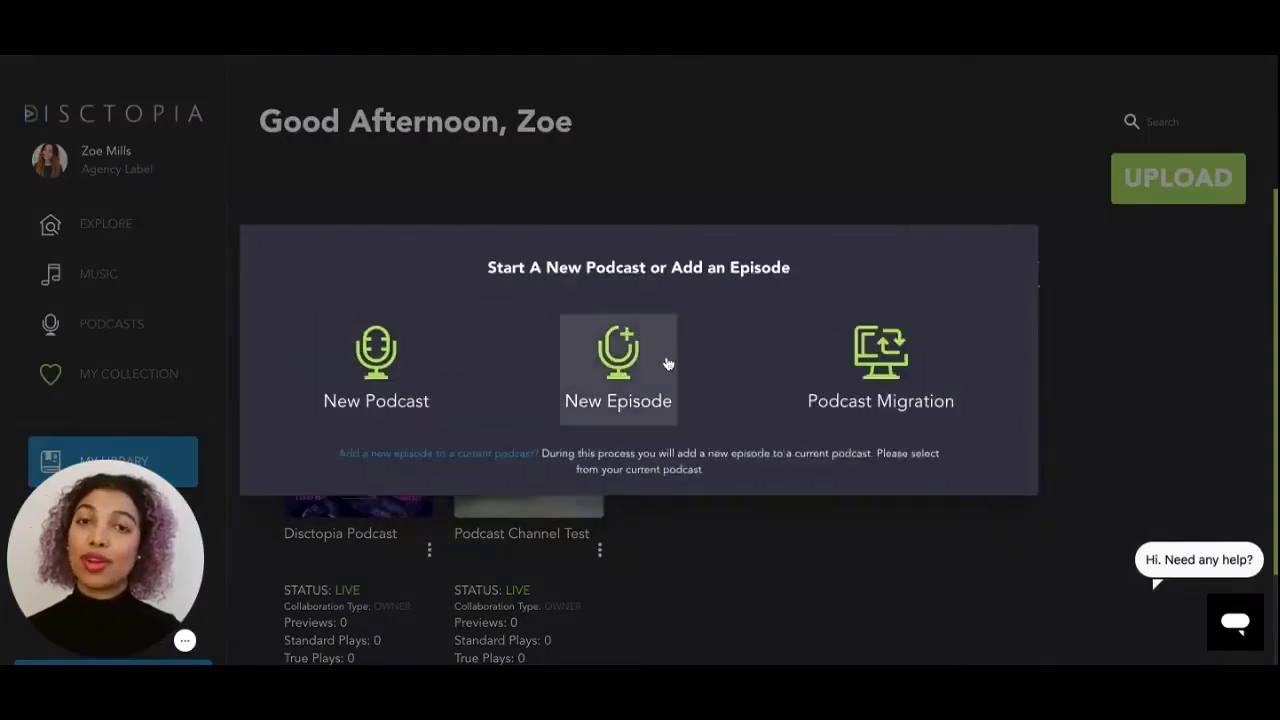
{"action": "left_click", "coordinate": [362, 388]}
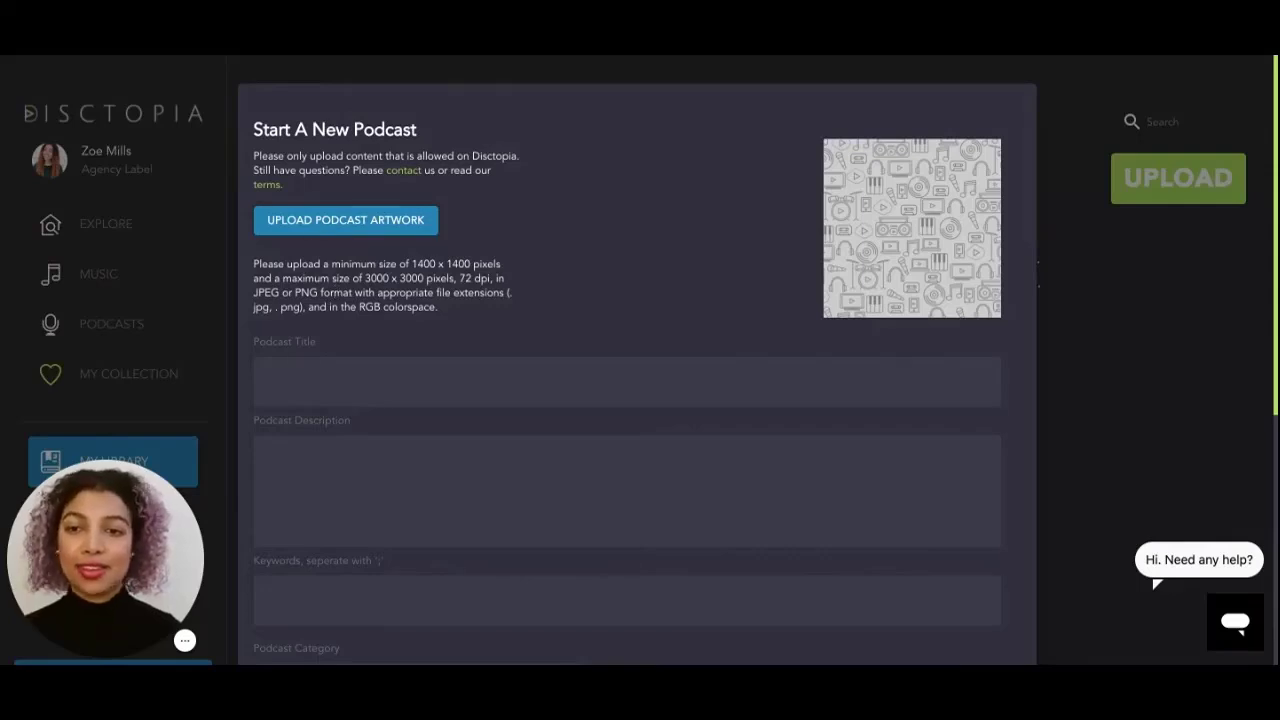
Enter "Music is life" as the title of the new podcast
{"action": "scroll", "coordinate": [613, 289], "scroll_direction": "down", "scroll_amount": 1}
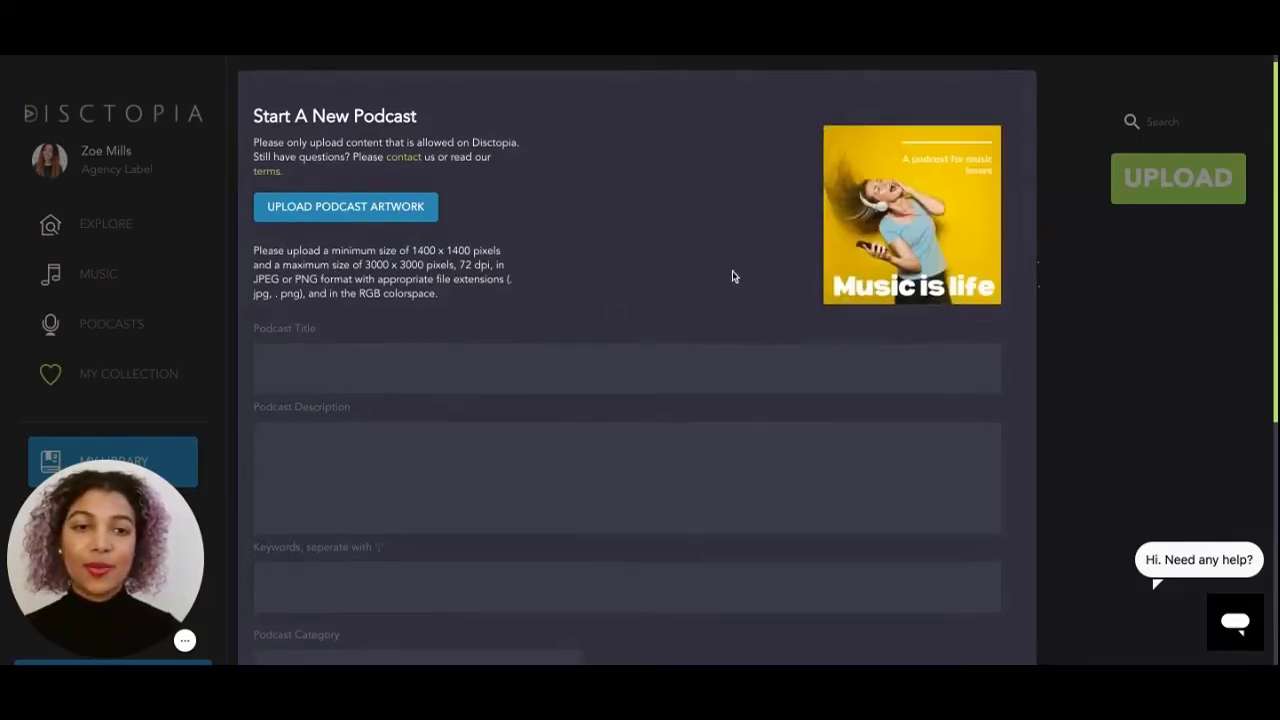
{"action": "scroll", "coordinate": [777, 294], "scroll_direction": "down", "scroll_amount": 1}
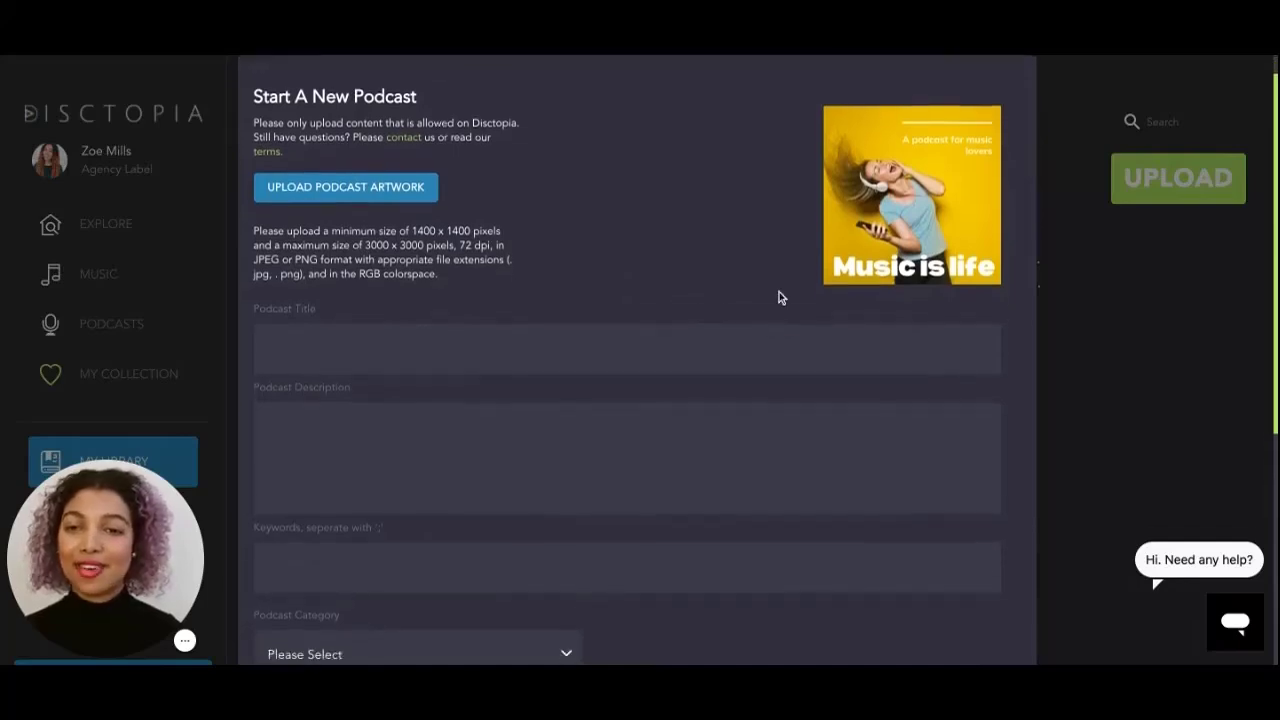
{"action": "scroll", "coordinate": [780, 297], "scroll_direction": "down", "scroll_amount": 1}
{"action": "left_click", "coordinate": [436, 327]}
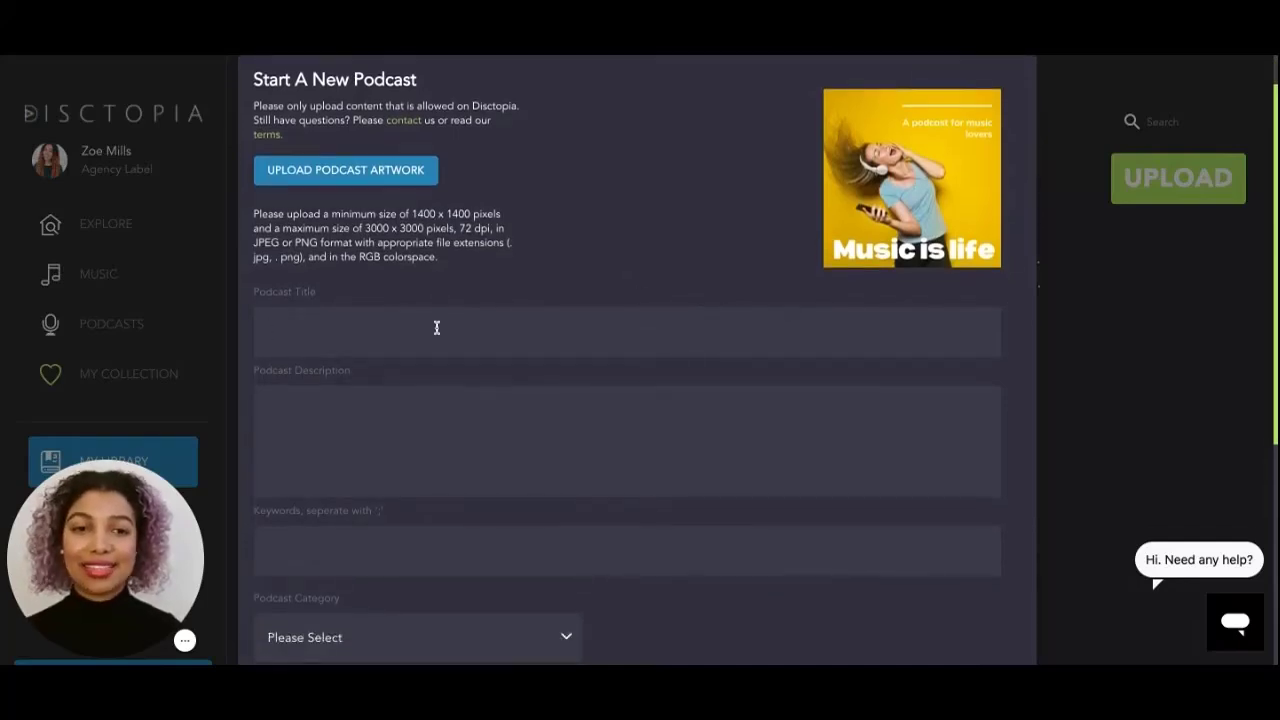
{"action": "type", "text": "Music is"}
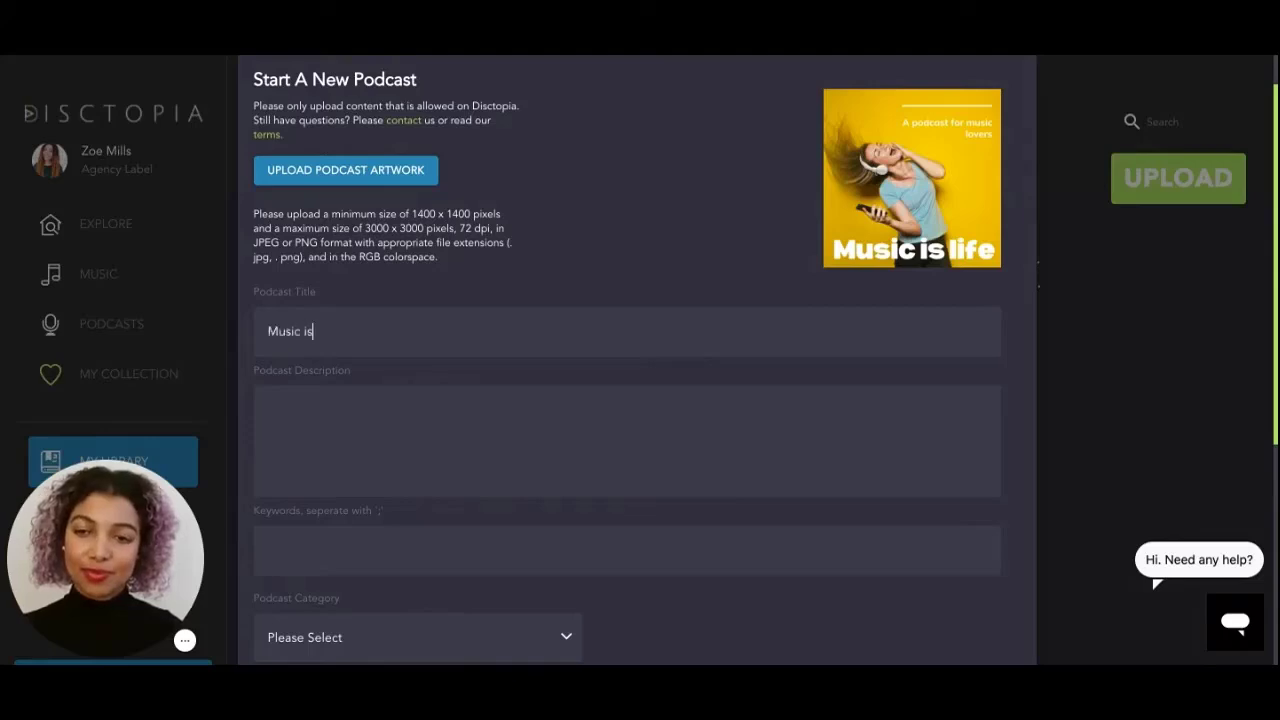
{"action": "type", "text": " life"}
Enter the podcast description "Why music is life, a podcast for all music lovers"
{"action": "left_click", "coordinate": [383, 424]}
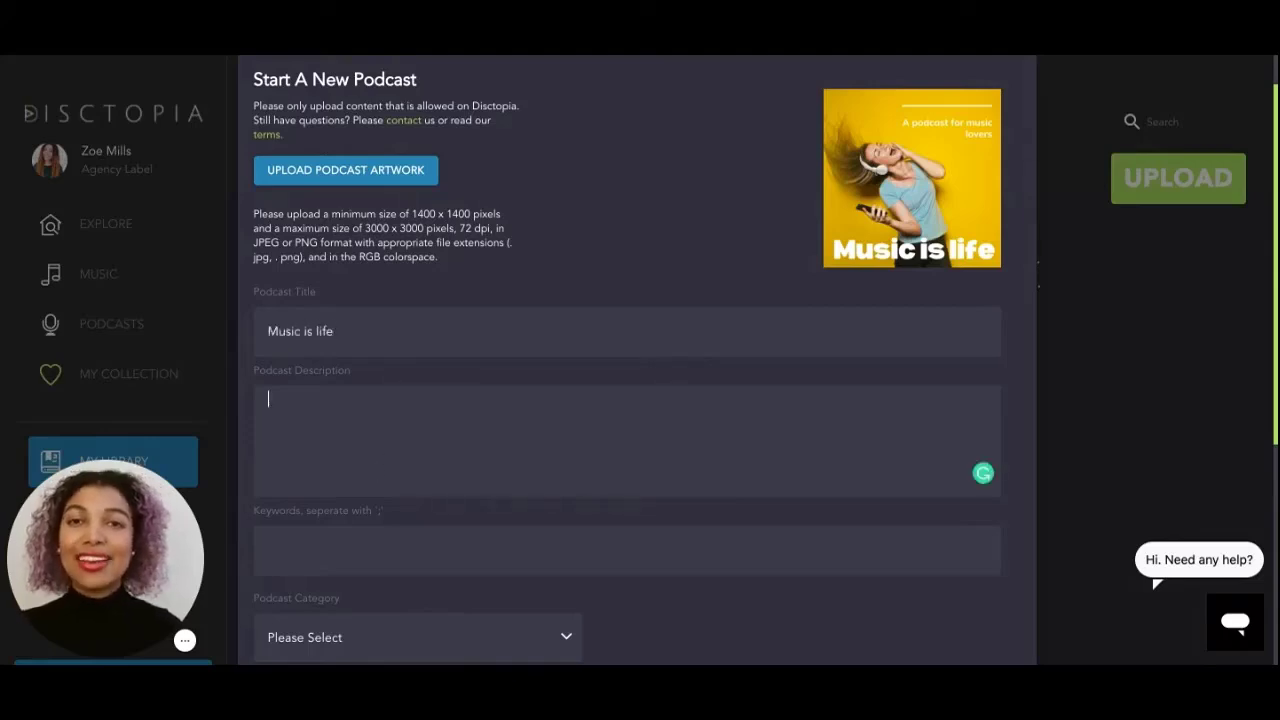
{"action": "type", "text": "Why "}
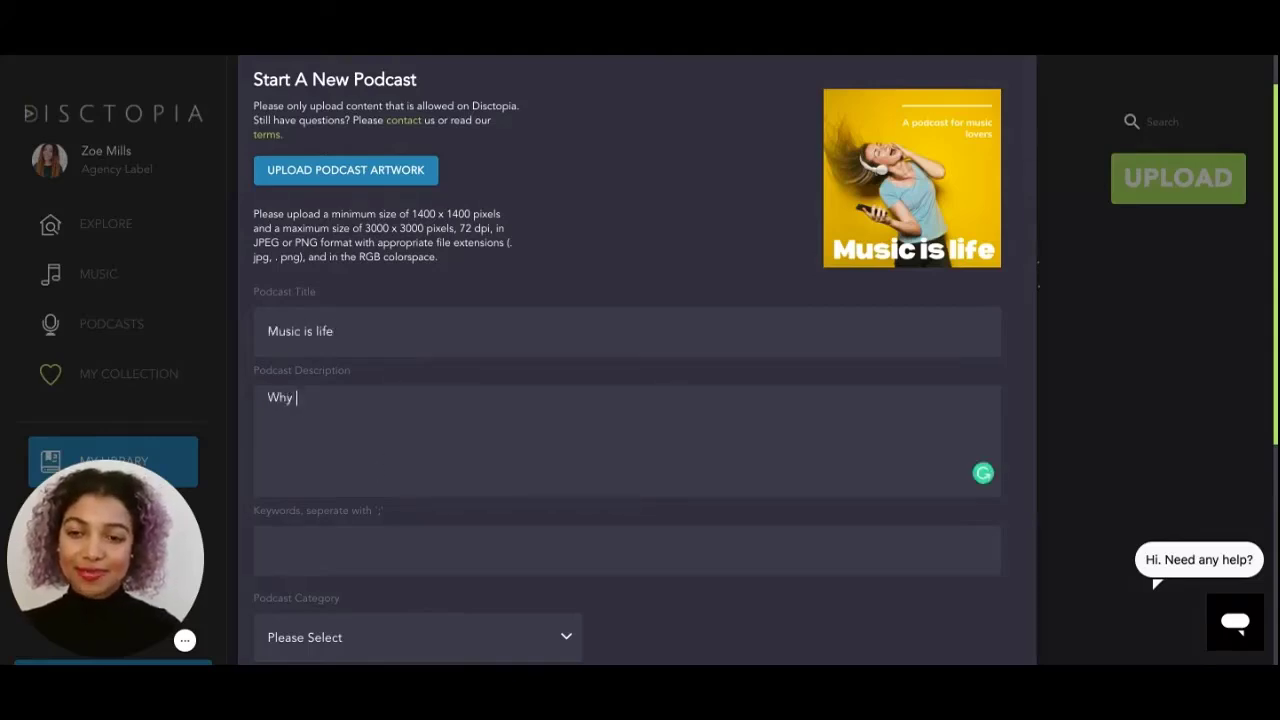
{"action": "type", "text": "music is life, a"}
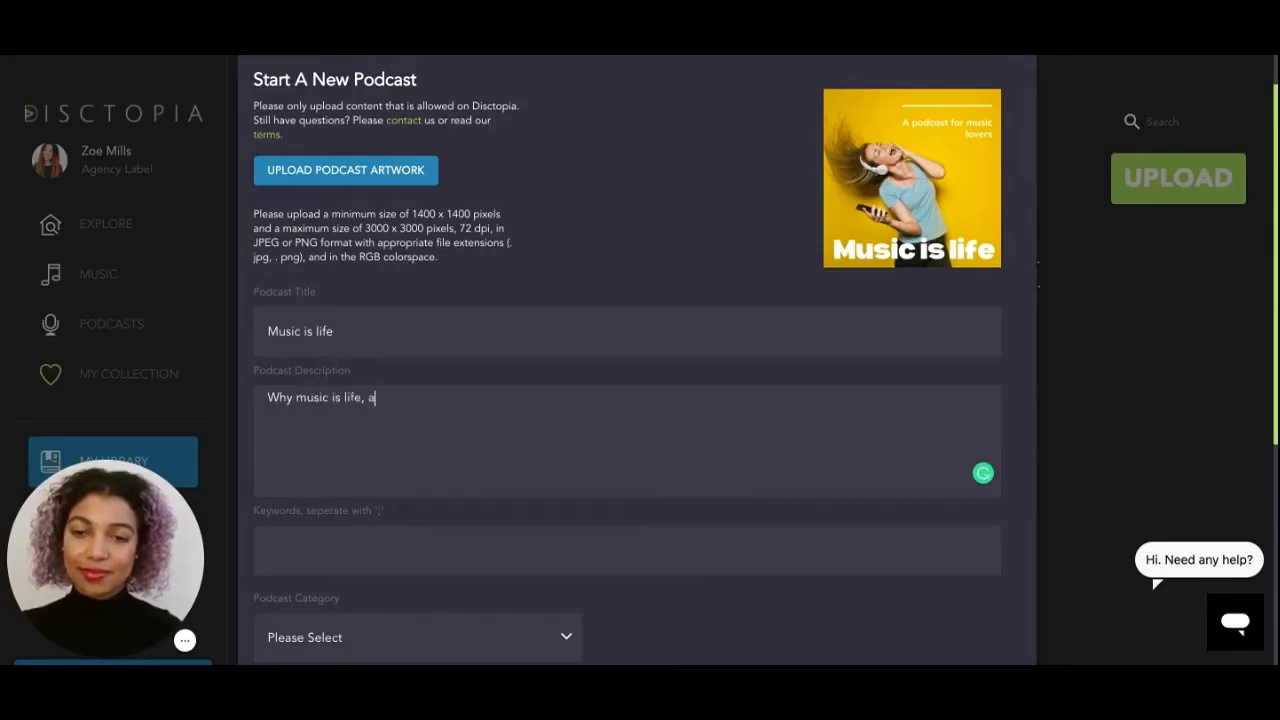
{"action": "type", "text": " podcast for all"}
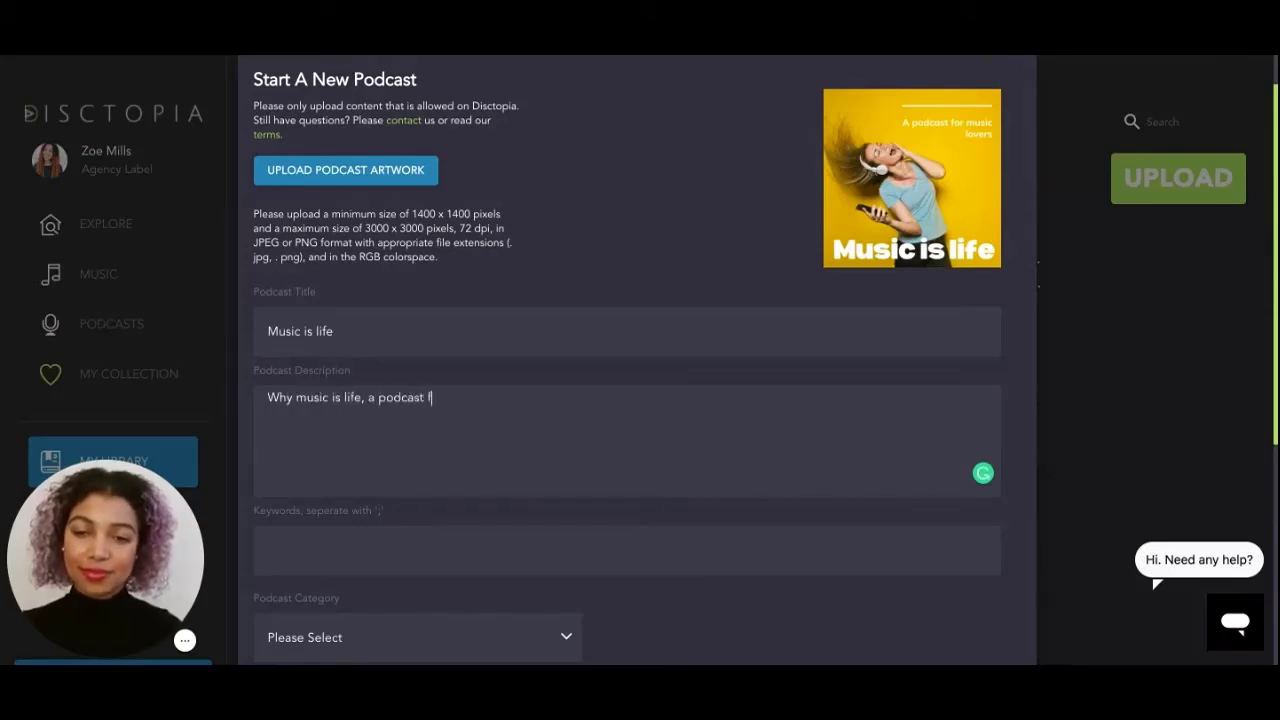
{"action": "type", "text": "c lovers"}
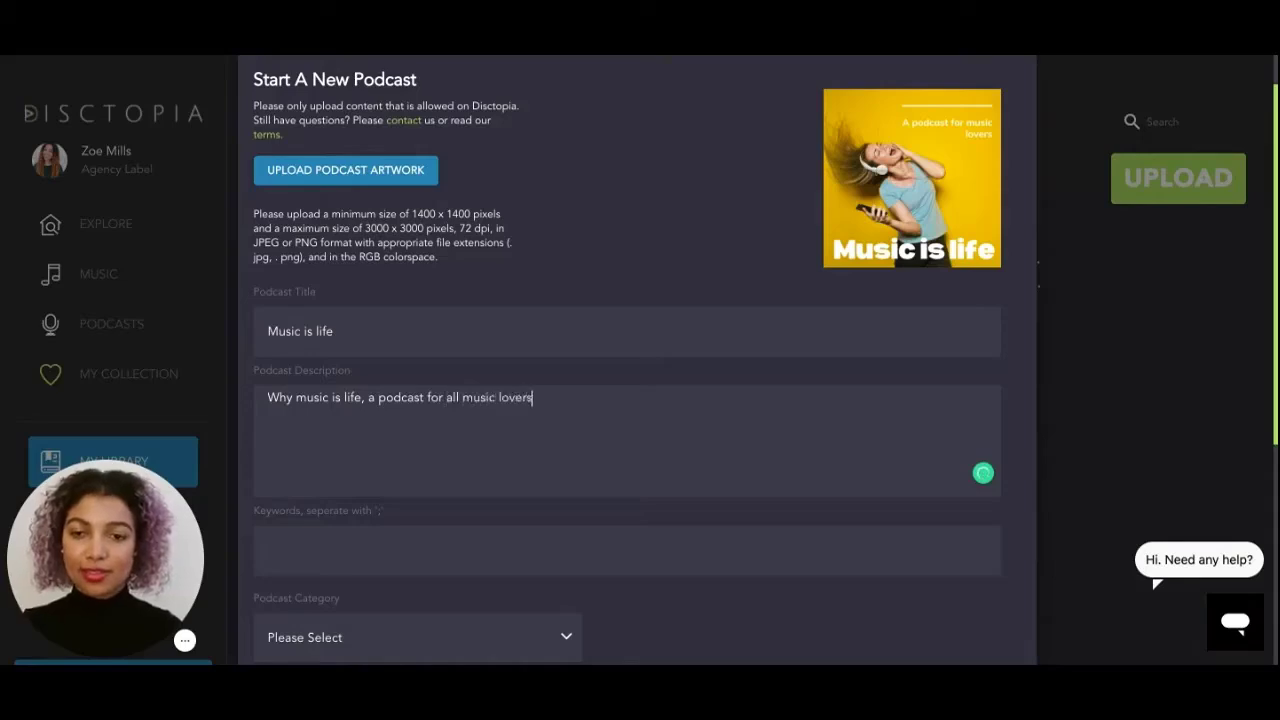
Enter the podcast keywords "music;musiclove;life"
{"action": "scroll", "coordinate": [391, 489], "scroll_direction": "down", "scroll_amount": 1}
{"action": "left_click", "coordinate": [349, 488]}
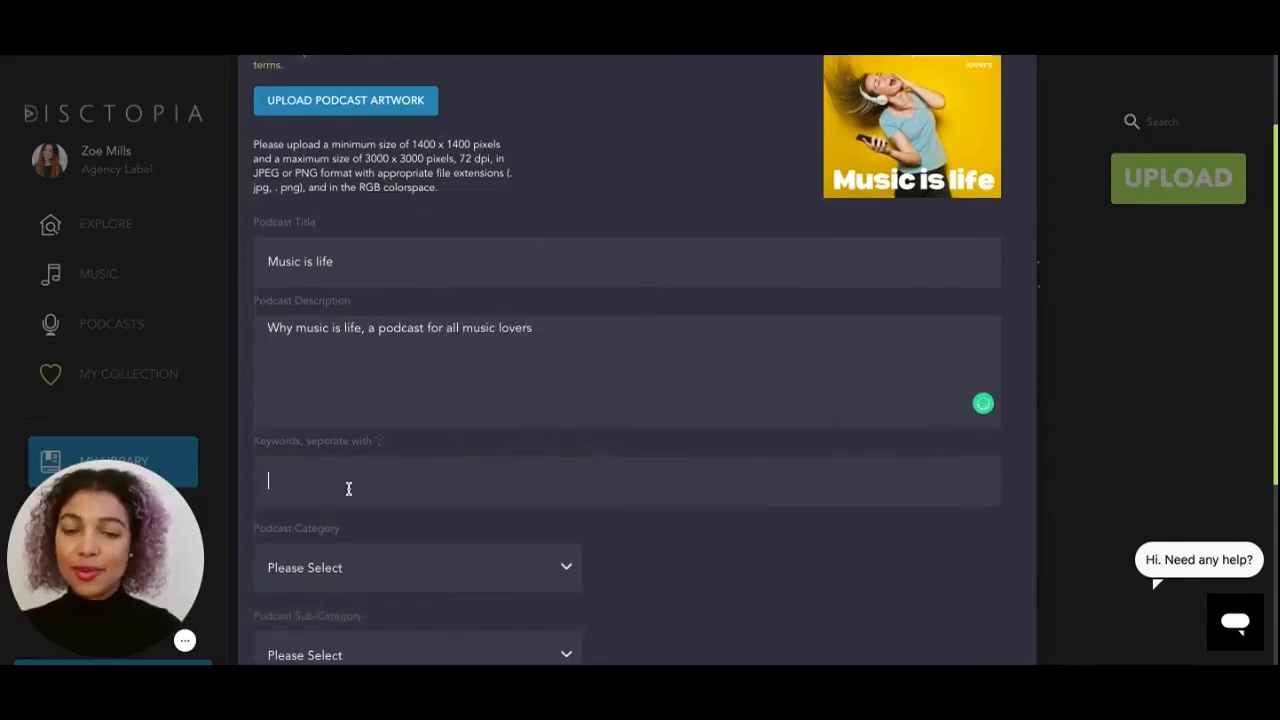
{"action": "type", "text": "musi"}
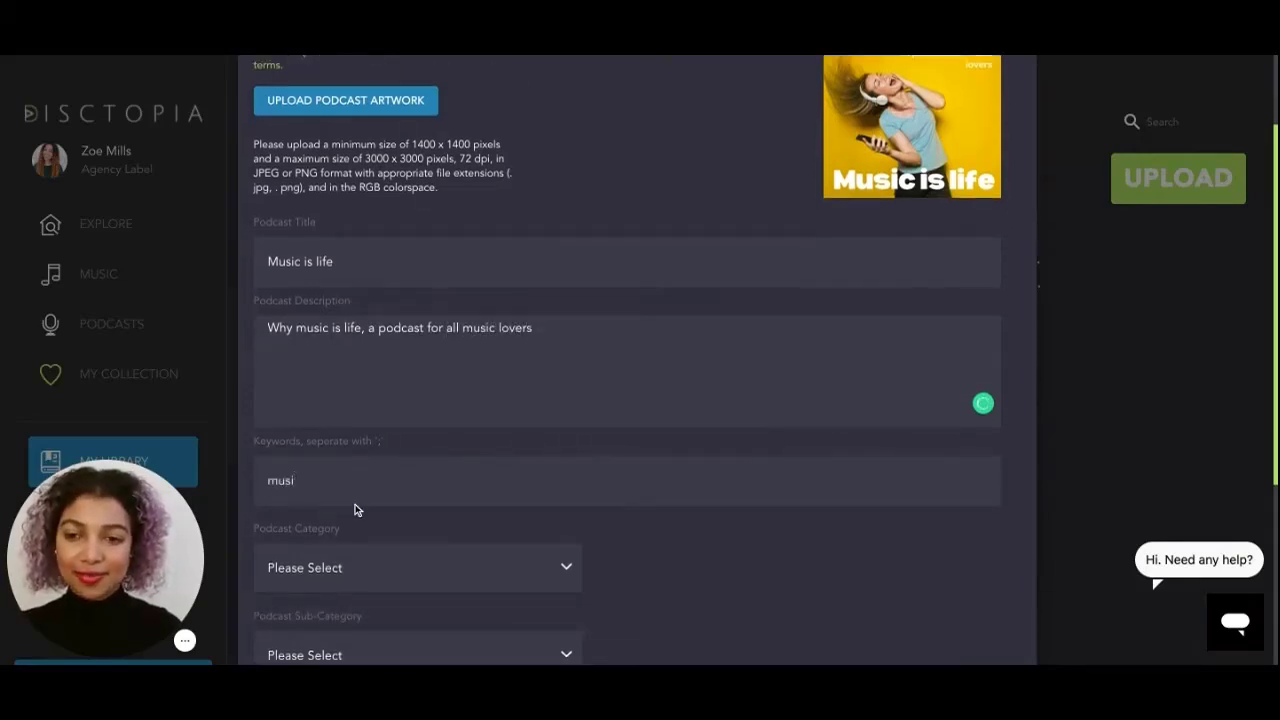
{"action": "type", "text": "c;musiclove"}
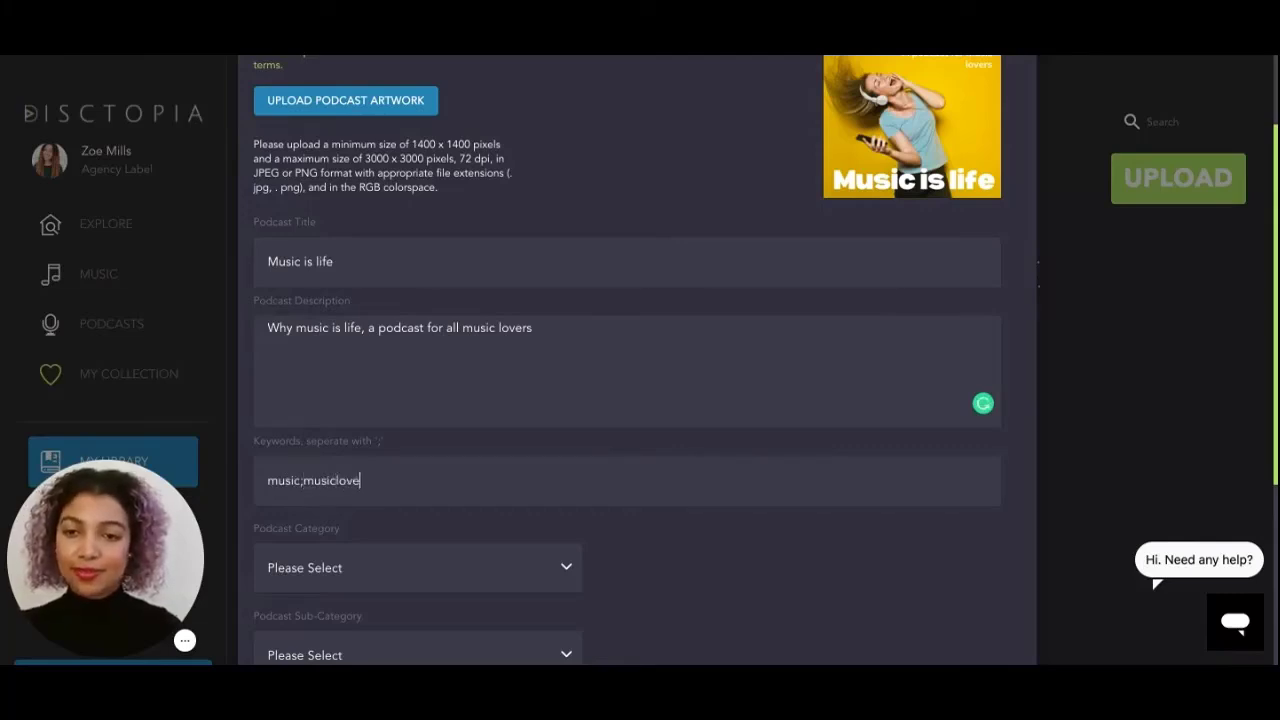
{"action": "type", "text": ";life"}
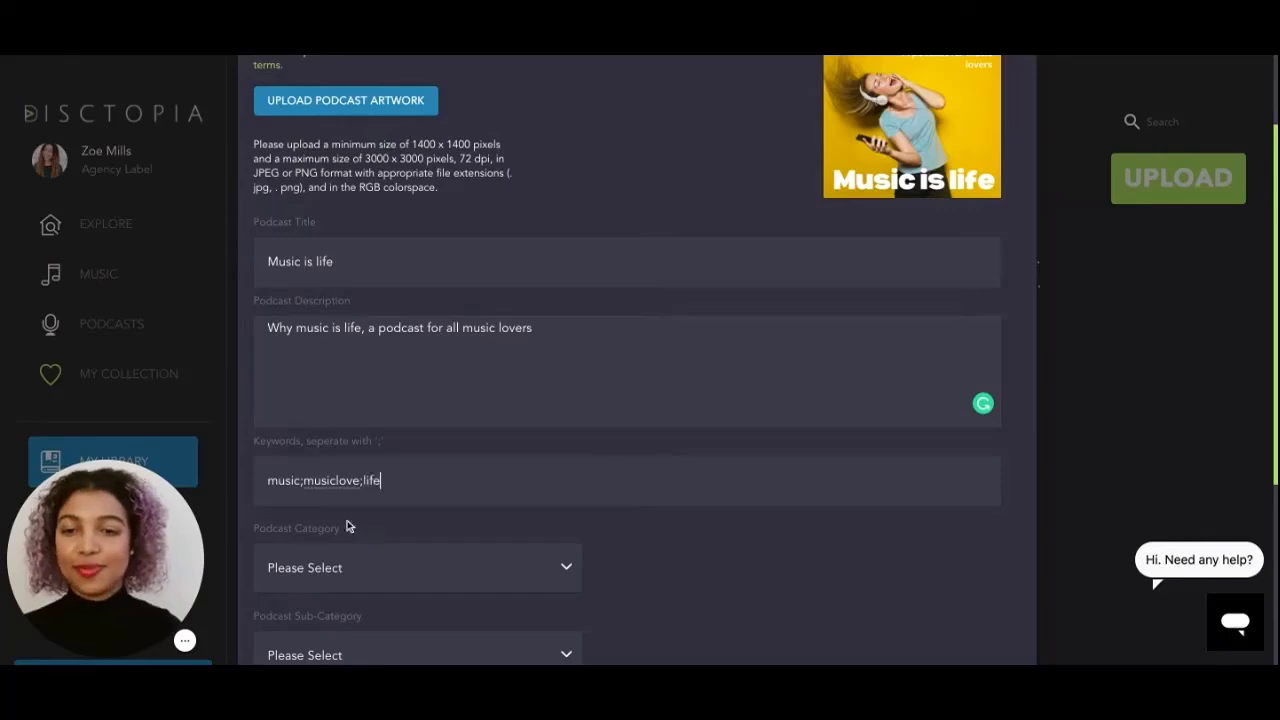
Classify the podcast with category Music and sub-category How To
{"action": "scroll", "coordinate": [392, 473], "scroll_direction": "down", "scroll_amount": 1}
{"action": "left_click", "coordinate": [392, 473]}
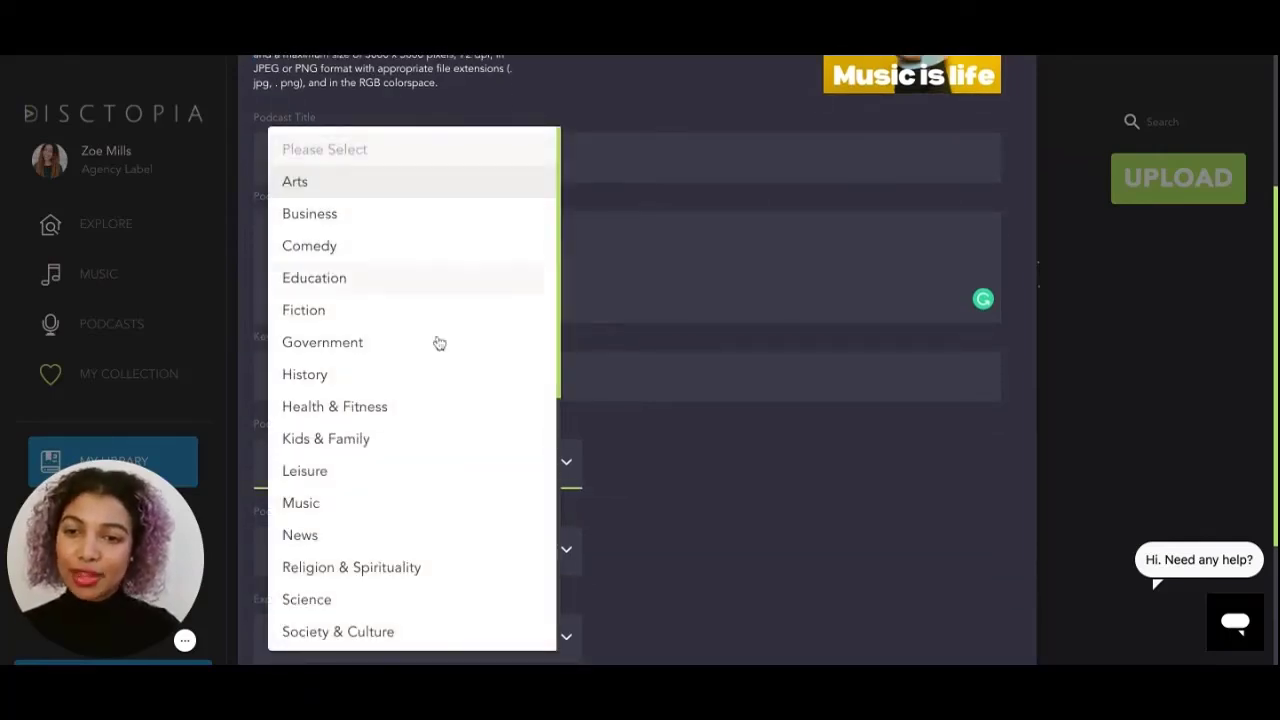
{"action": "scroll", "coordinate": [437, 345], "scroll_direction": "down", "scroll_amount": 1}
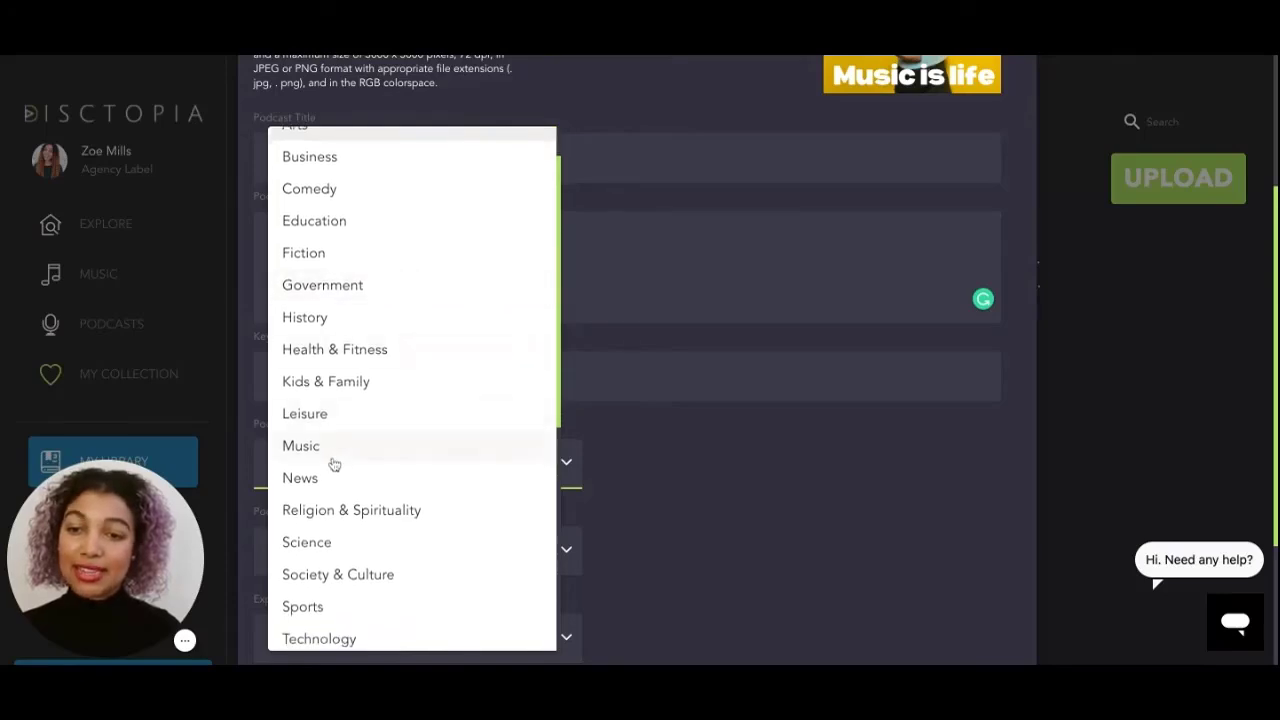
{"action": "left_click", "coordinate": [336, 457]}
{"action": "scroll", "coordinate": [340, 455], "scroll_direction": "down", "scroll_amount": 1}
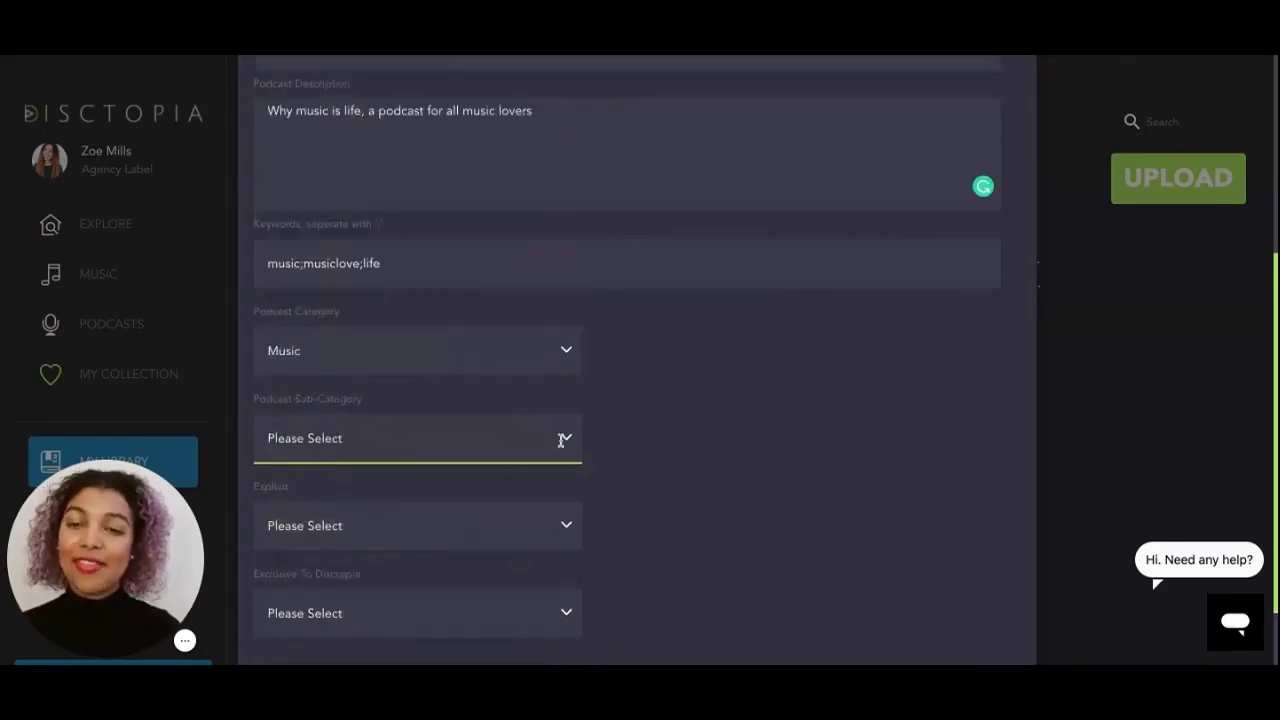
{"action": "left_click", "coordinate": [455, 449]}
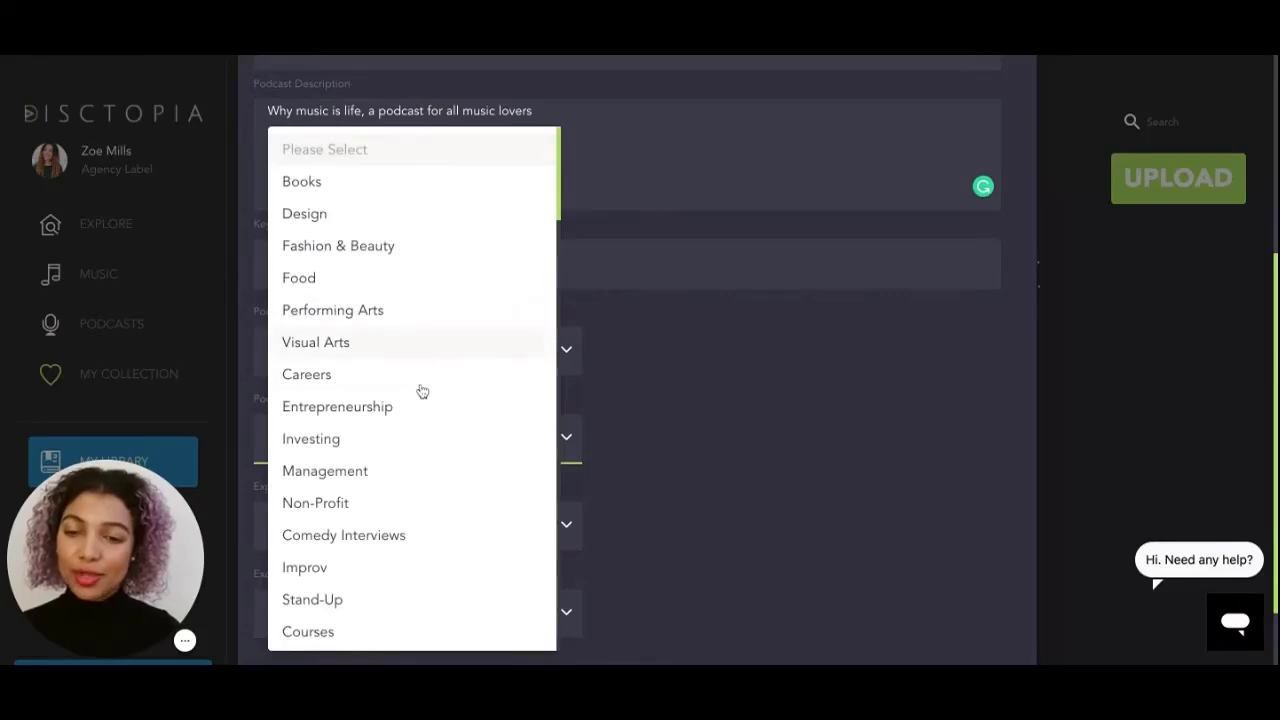
{"action": "scroll", "coordinate": [420, 398], "scroll_direction": "down", "scroll_amount": 1}
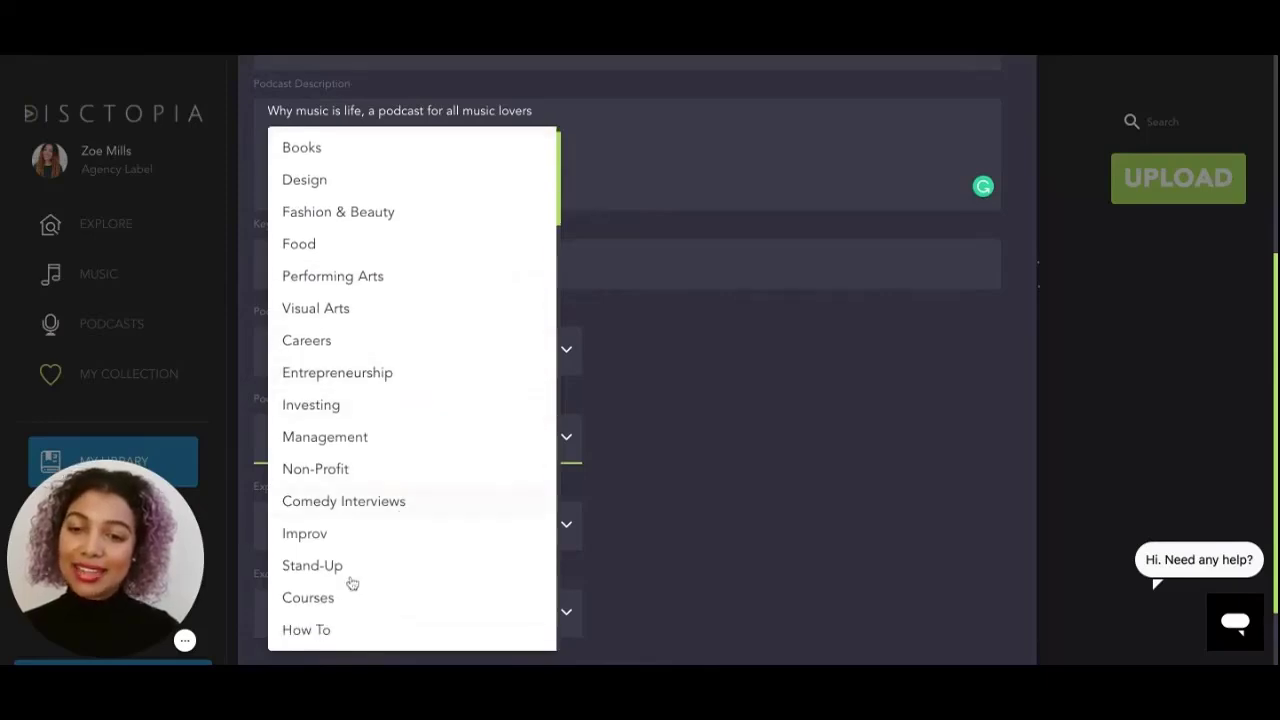
{"action": "left_click", "coordinate": [352, 630]}
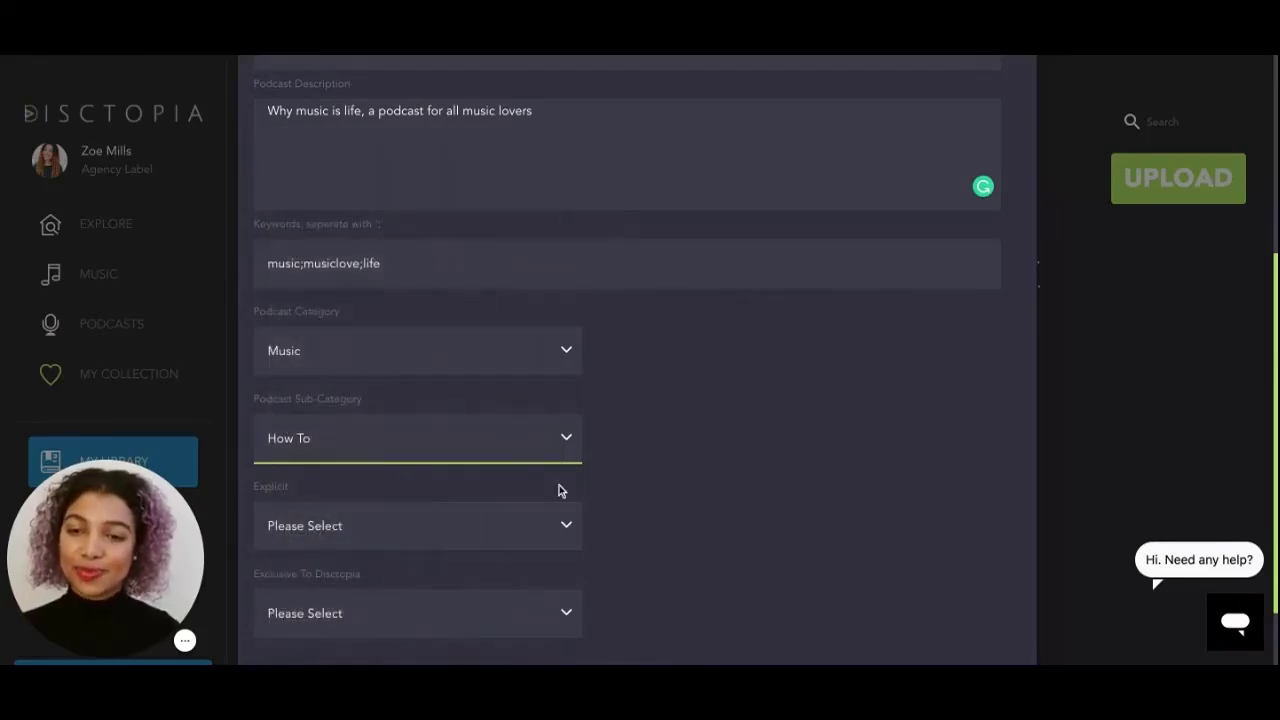
Set both Explicit and Exclusive To Disctopia to No for the podcast
{"action": "scroll", "coordinate": [601, 488], "scroll_direction": "down", "scroll_amount": 1}
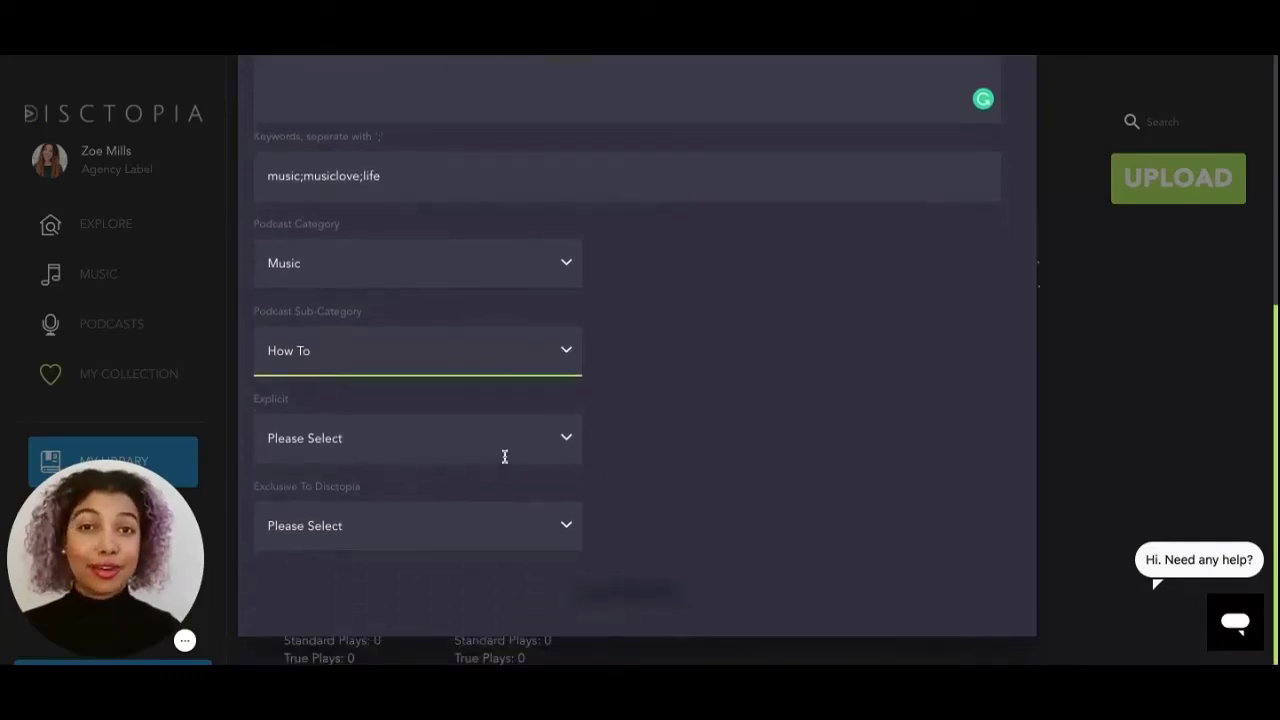
{"action": "left_click", "coordinate": [536, 447]}
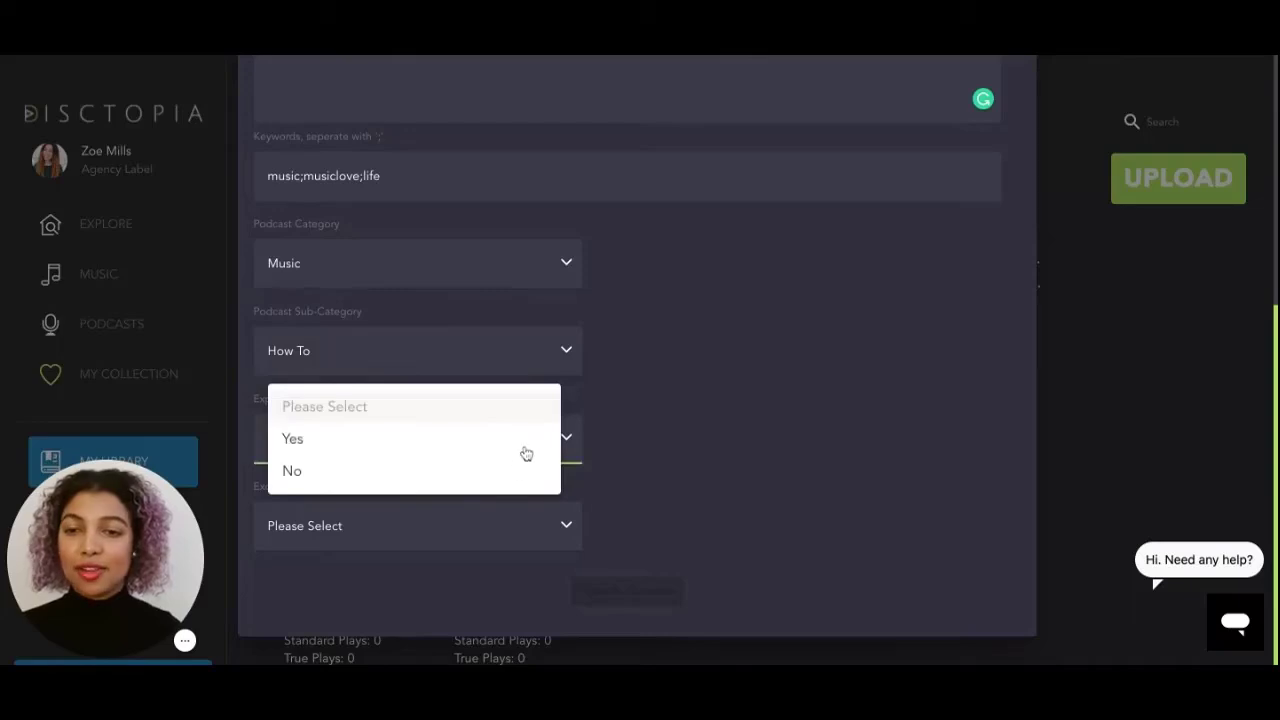
{"action": "left_click", "coordinate": [509, 480]}
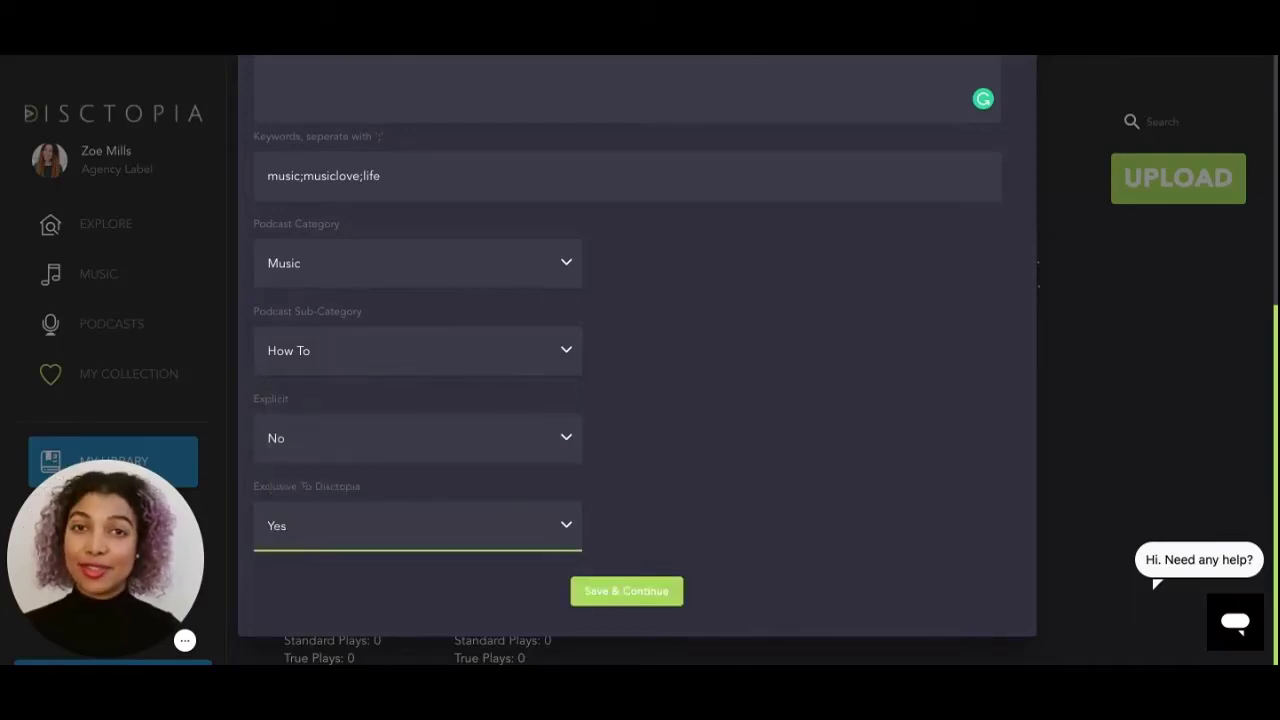
{"action": "left_click", "coordinate": [543, 538]}
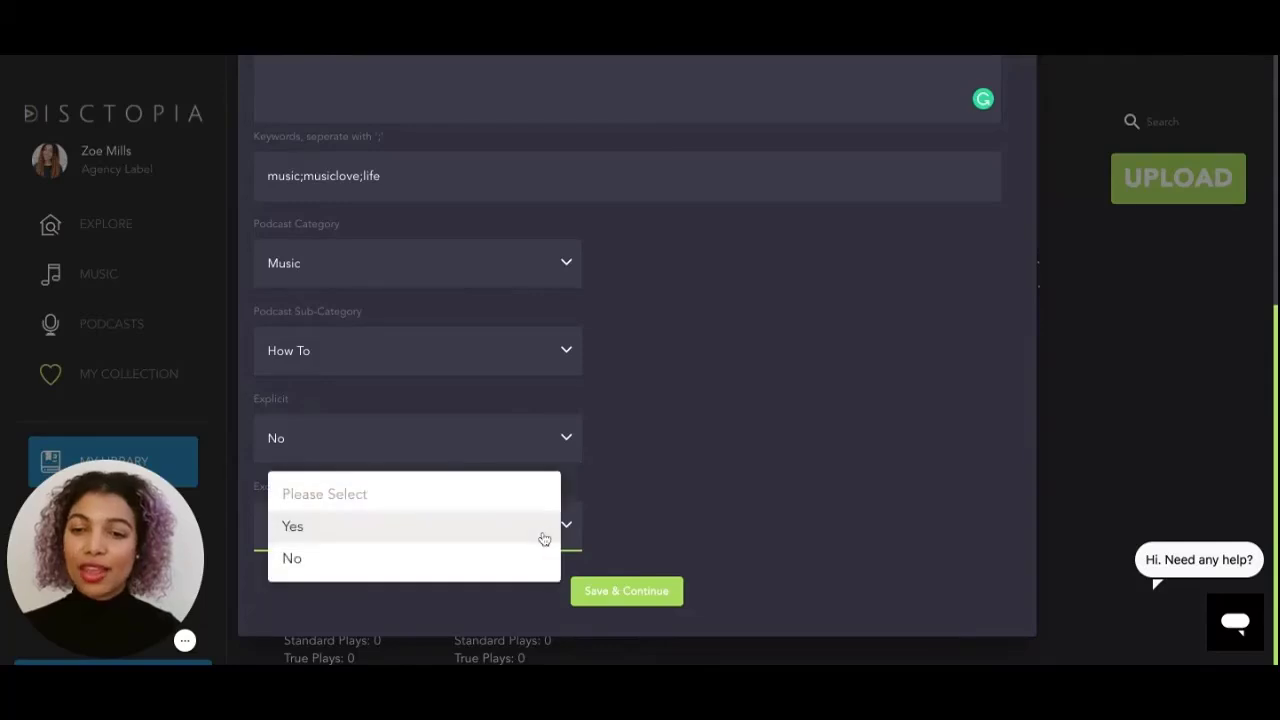
{"action": "left_click", "coordinate": [464, 559]}
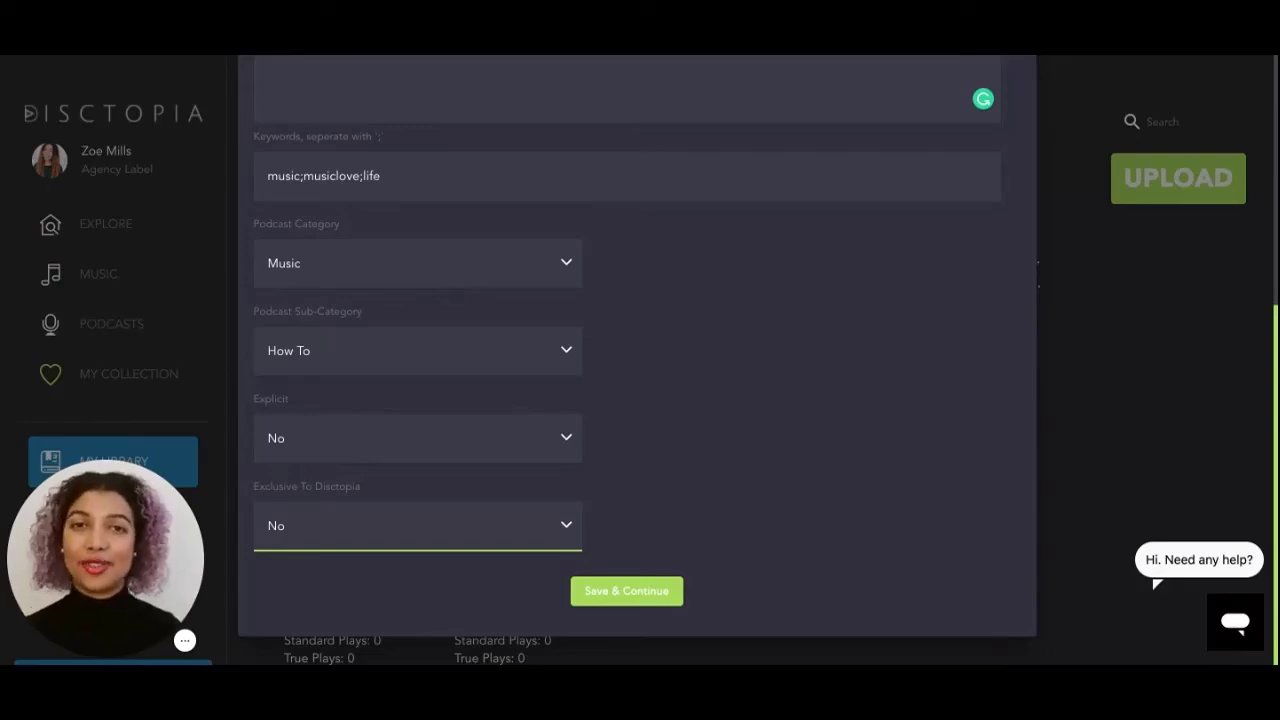
Save the new podcast and select its RSS feed link
{"action": "left_click", "coordinate": [627, 591]}
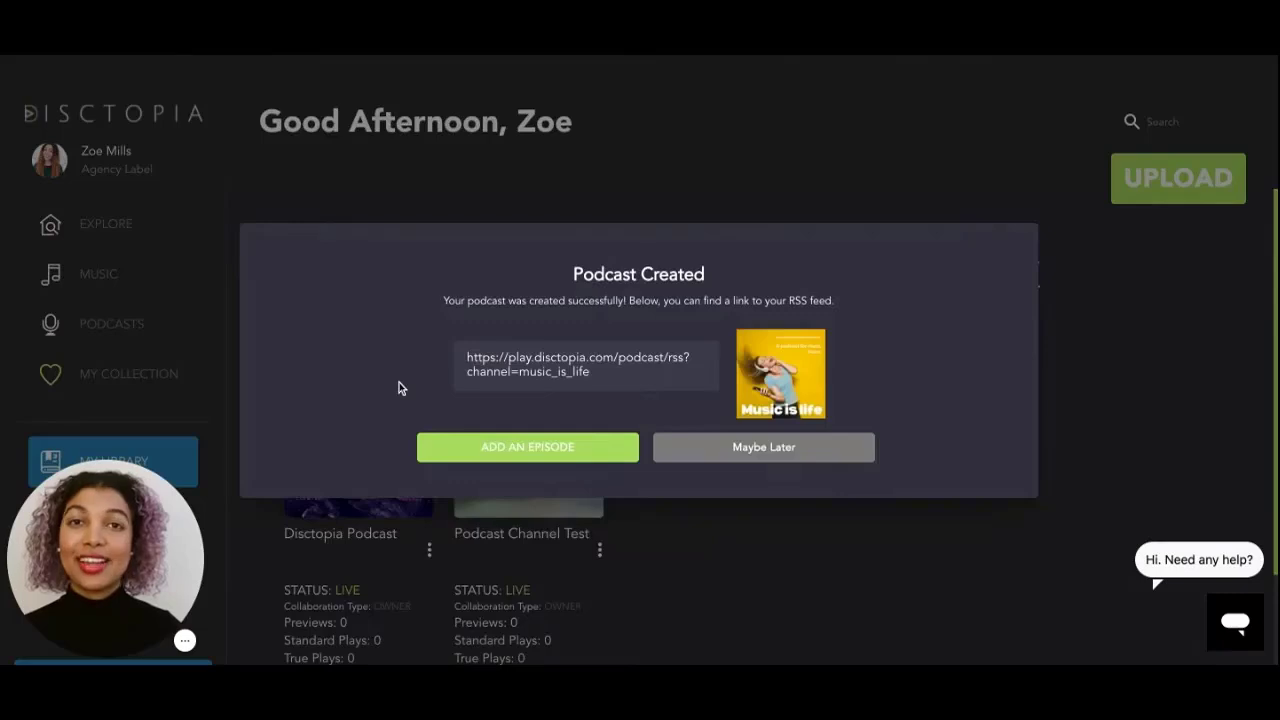
{"action": "triple_click", "coordinate": [612, 378]}
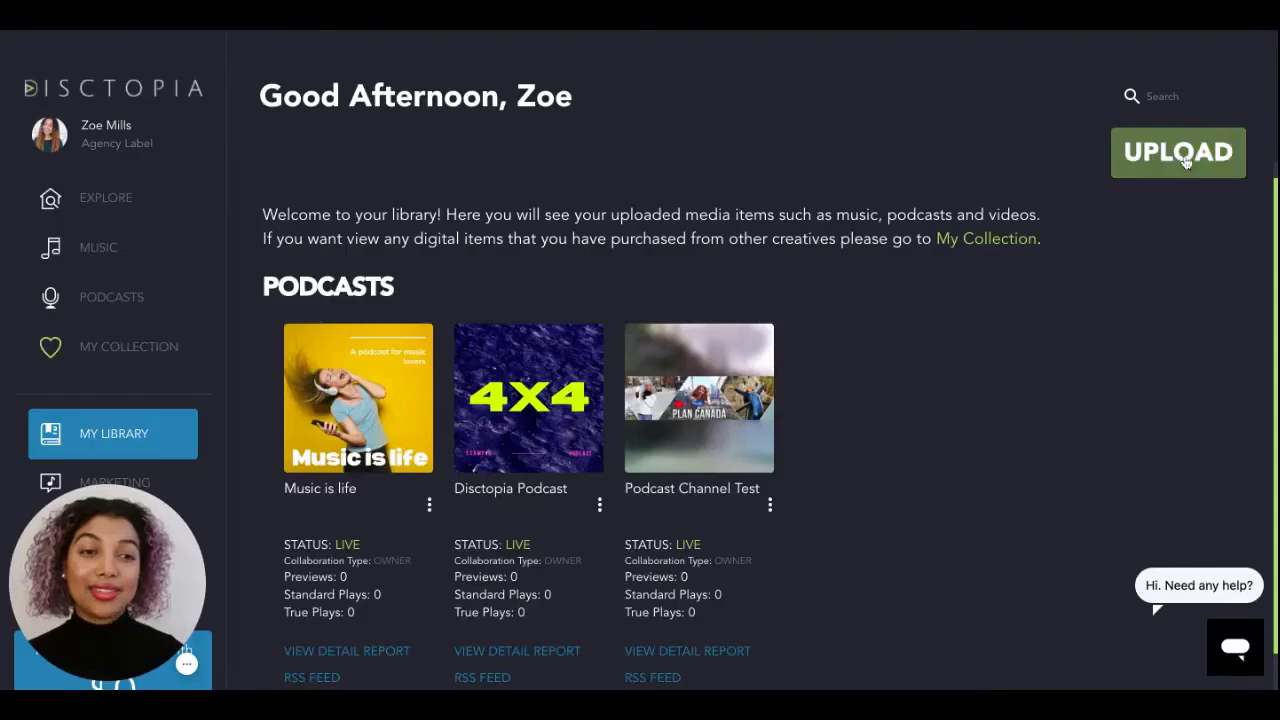
Start uploading a new episode to the existing "Music is life" podcast
{"action": "left_click", "coordinate": [1176, 156]}
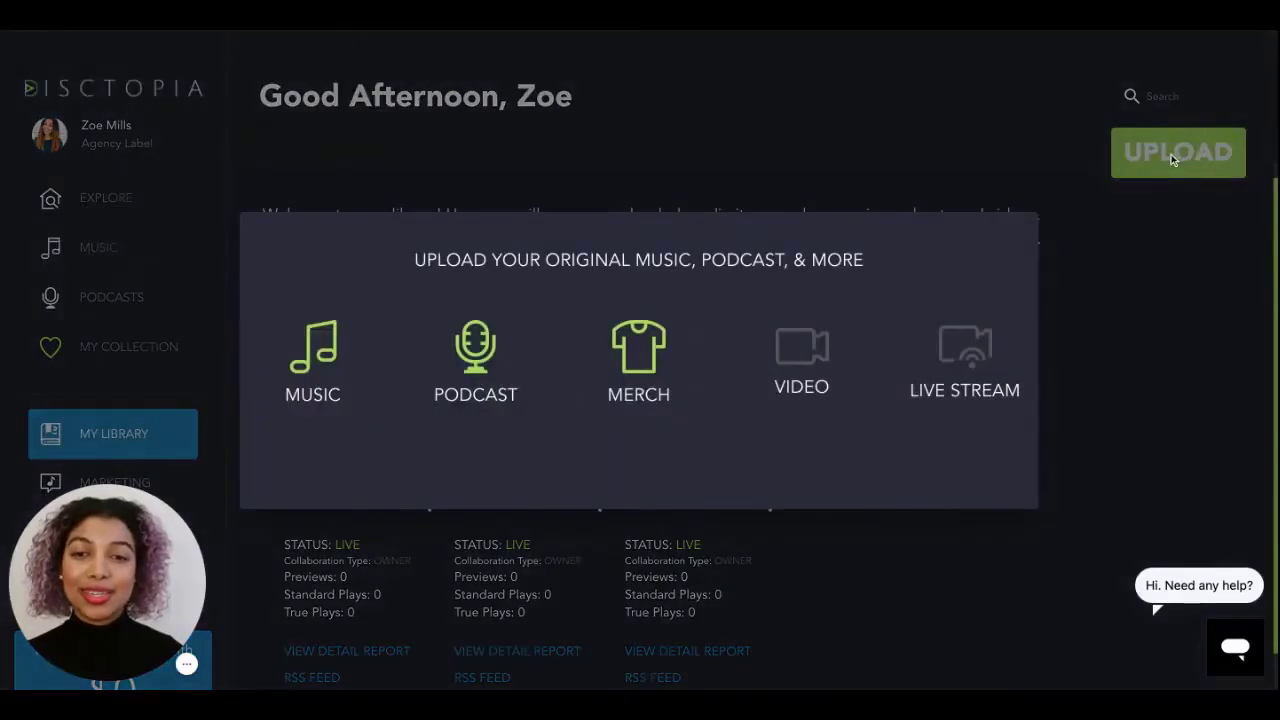
{"action": "left_click", "coordinate": [475, 357]}
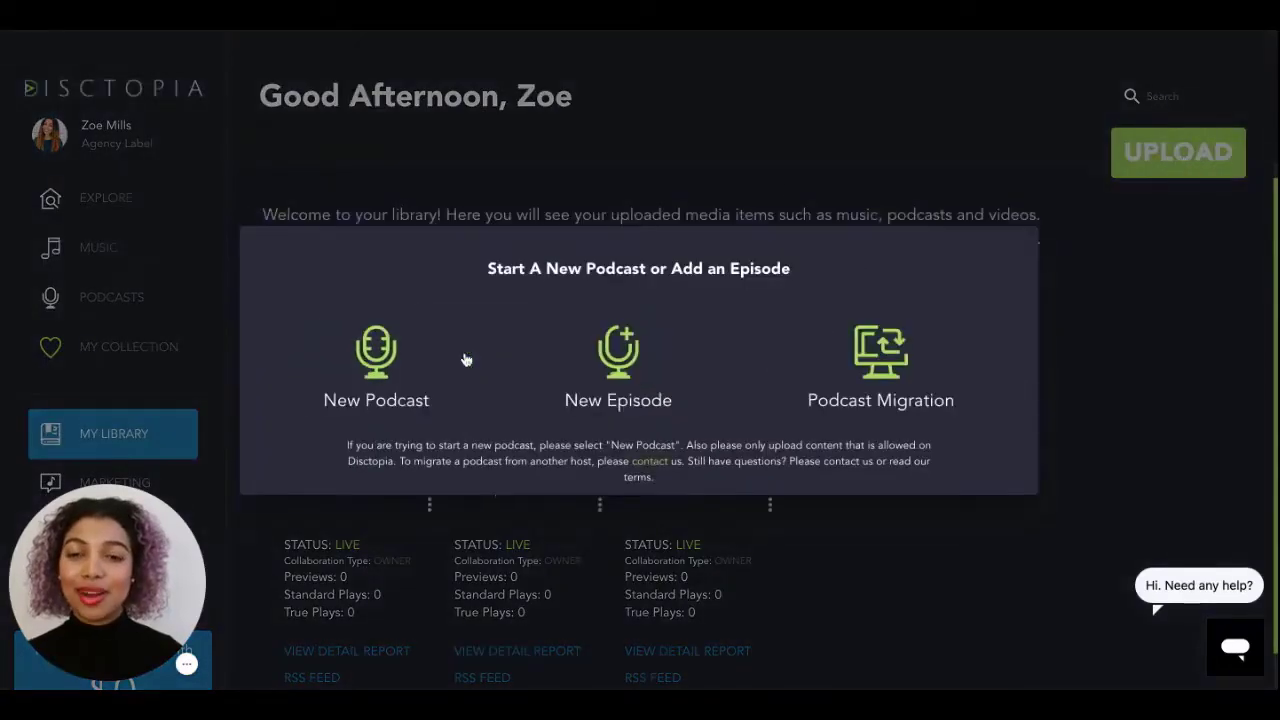
{"action": "left_click", "coordinate": [637, 362]}
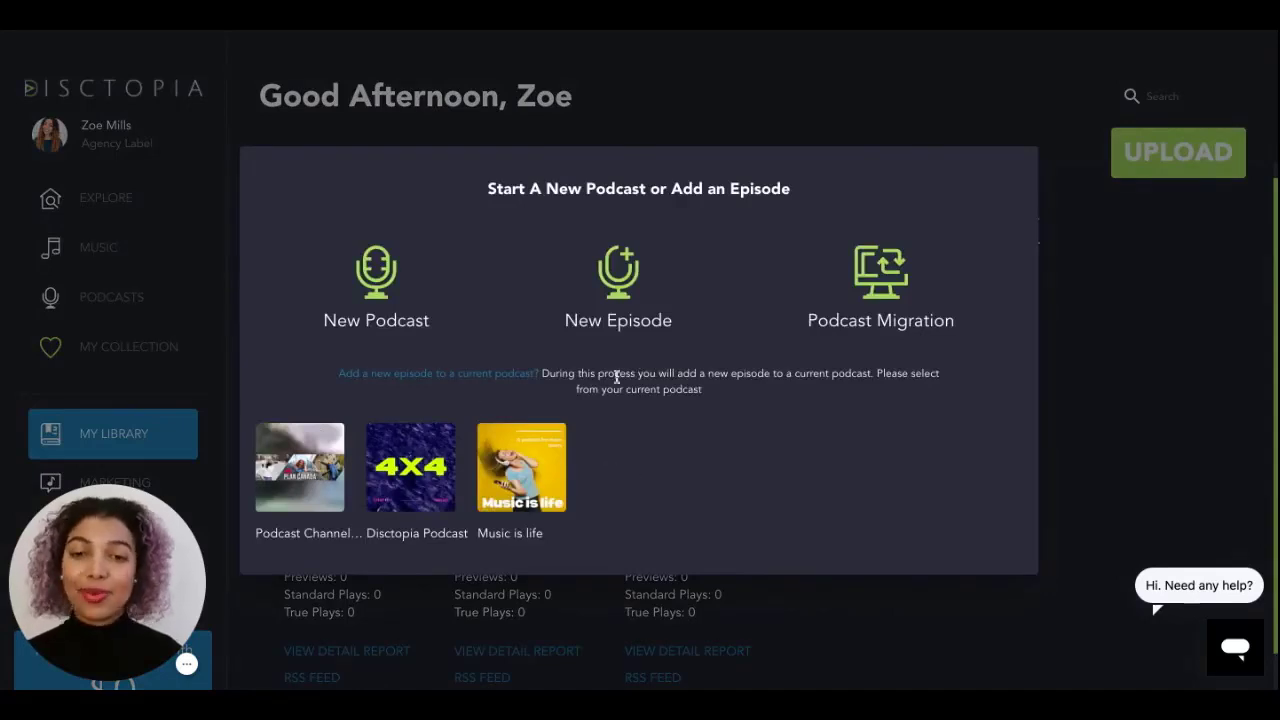
{"action": "left_click", "coordinate": [541, 485]}
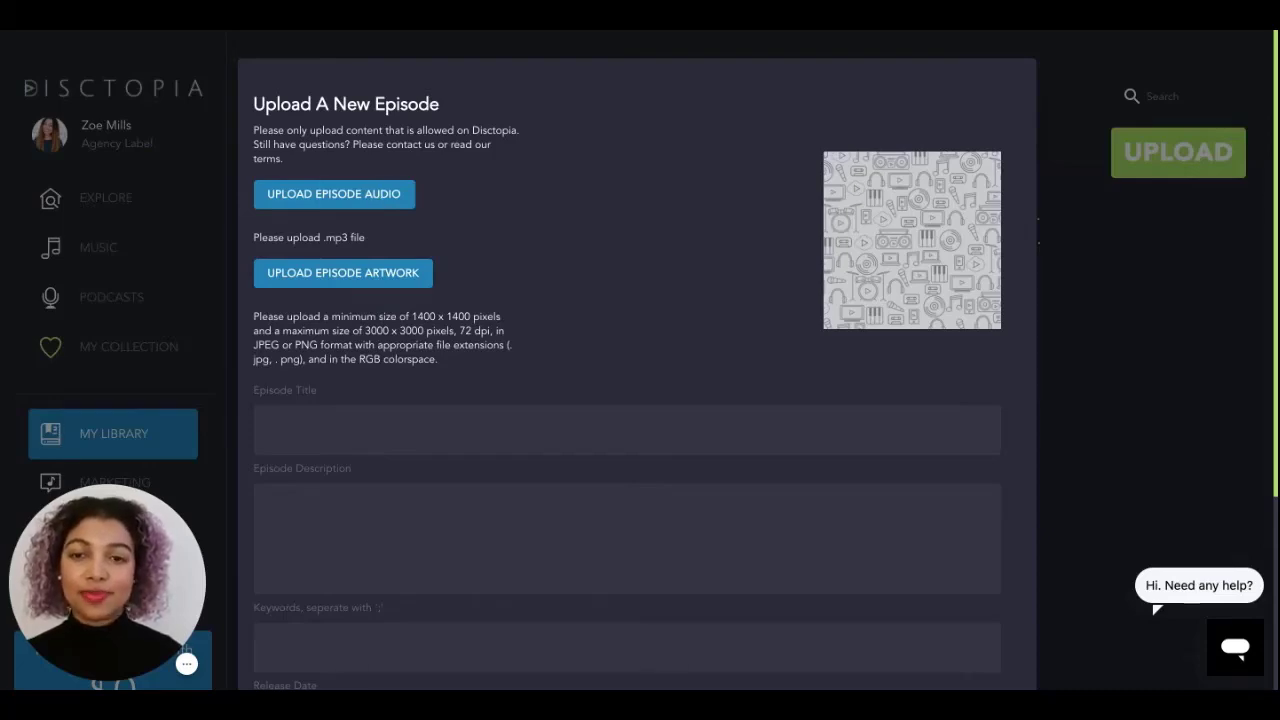
Add the audio file Podcast Audio.mP3 and the Podcast Episode 1 Cover artwork, and title the episode "The Power of Music"
{"action": "left_click", "coordinate": [371, 285]}
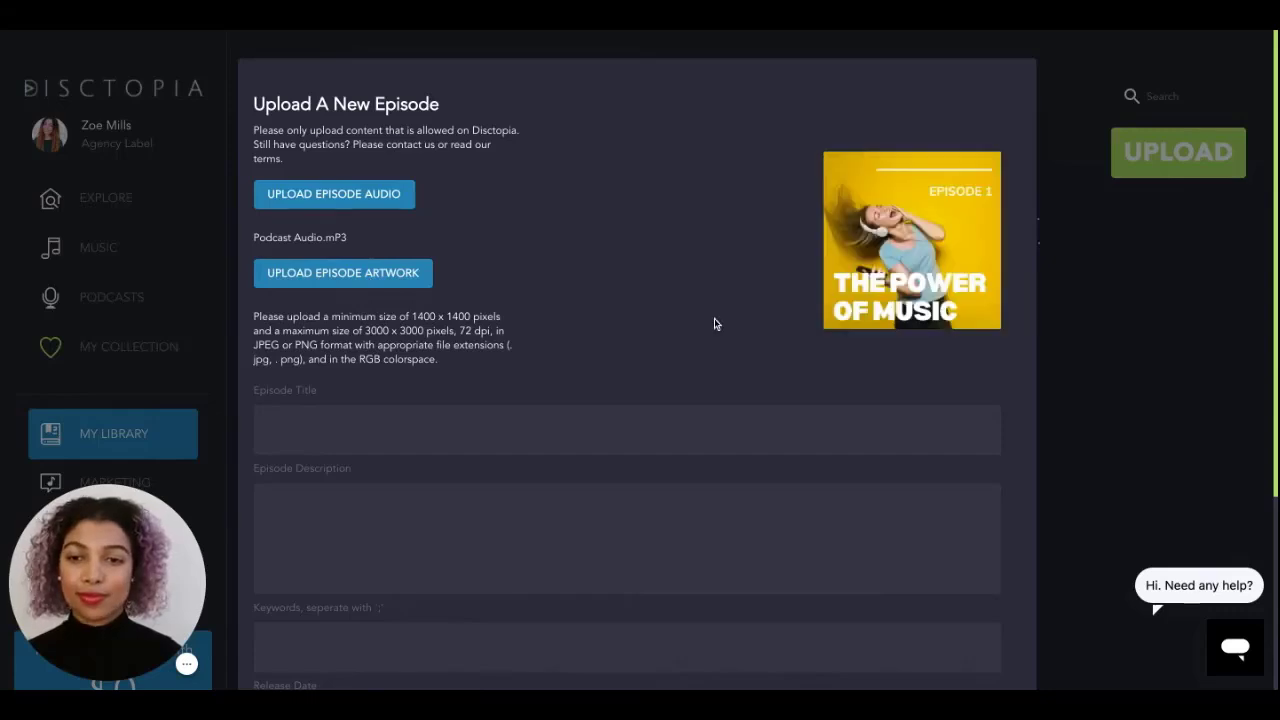
{"action": "scroll", "coordinate": [714, 323], "scroll_direction": "down", "scroll_amount": 1}
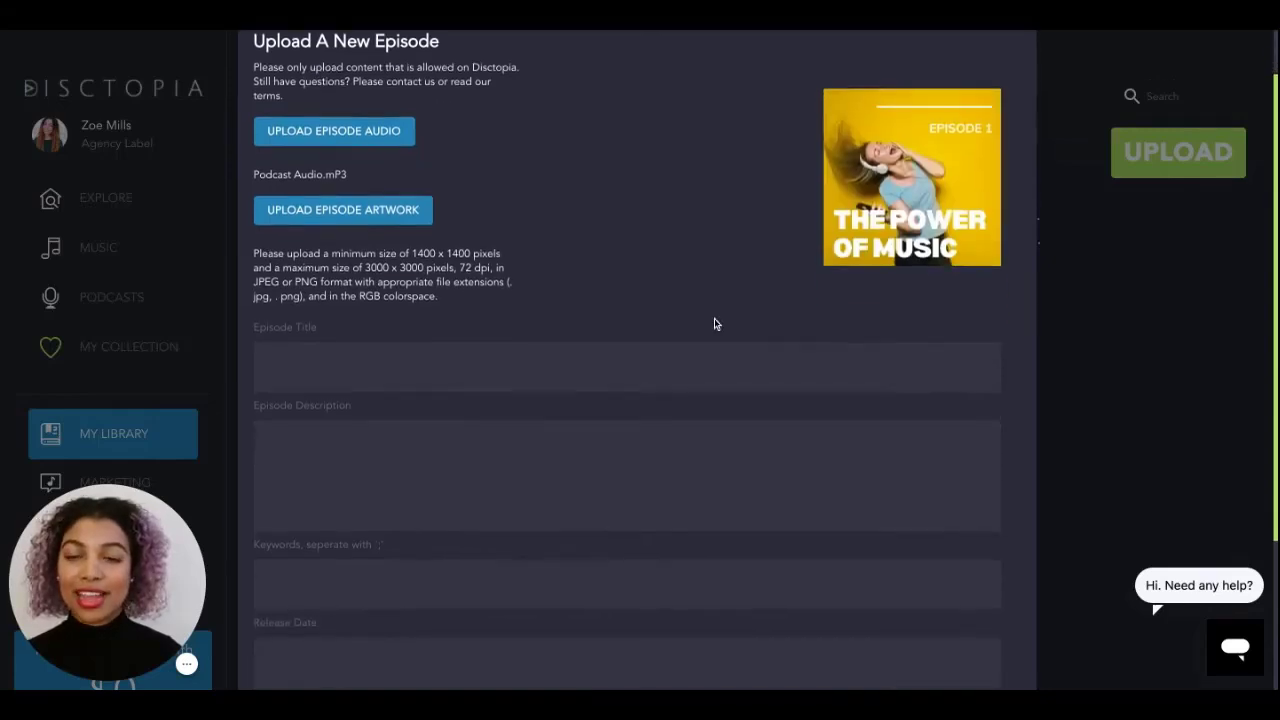
{"action": "left_click", "coordinate": [462, 363]}
{"action": "type", "text": "The"}
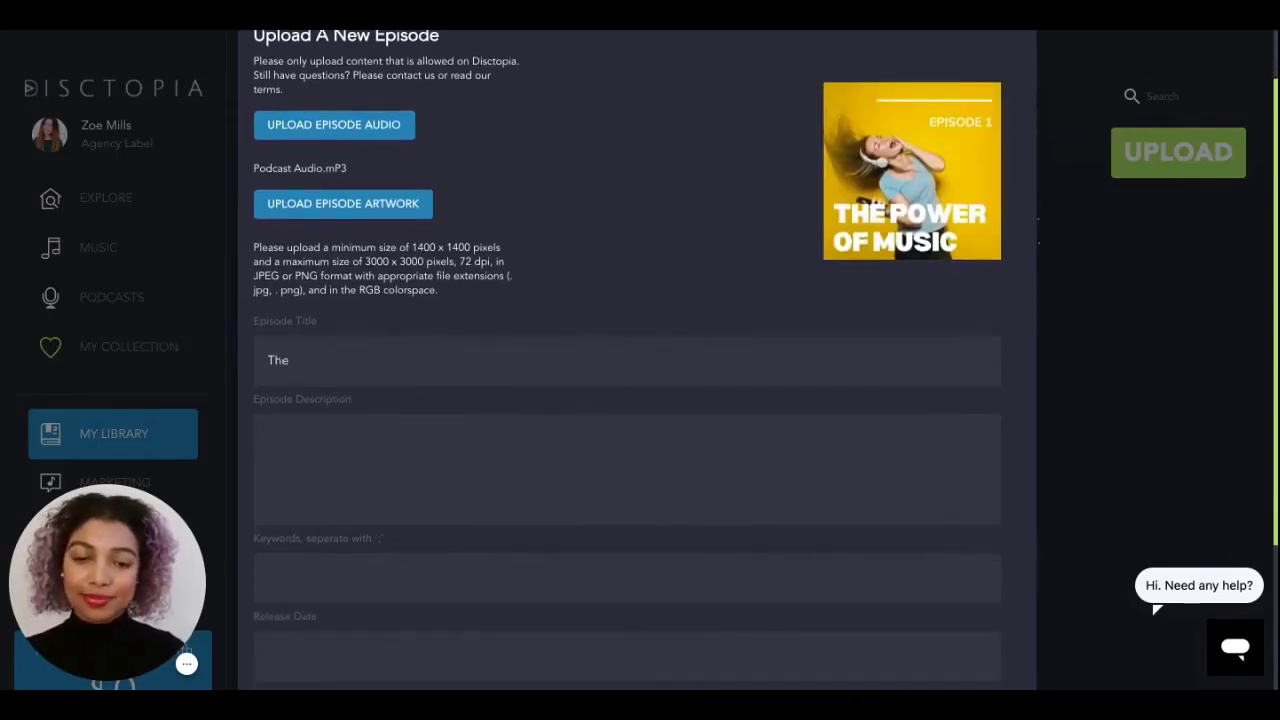
{"action": "type", "text": " Power of Music"}
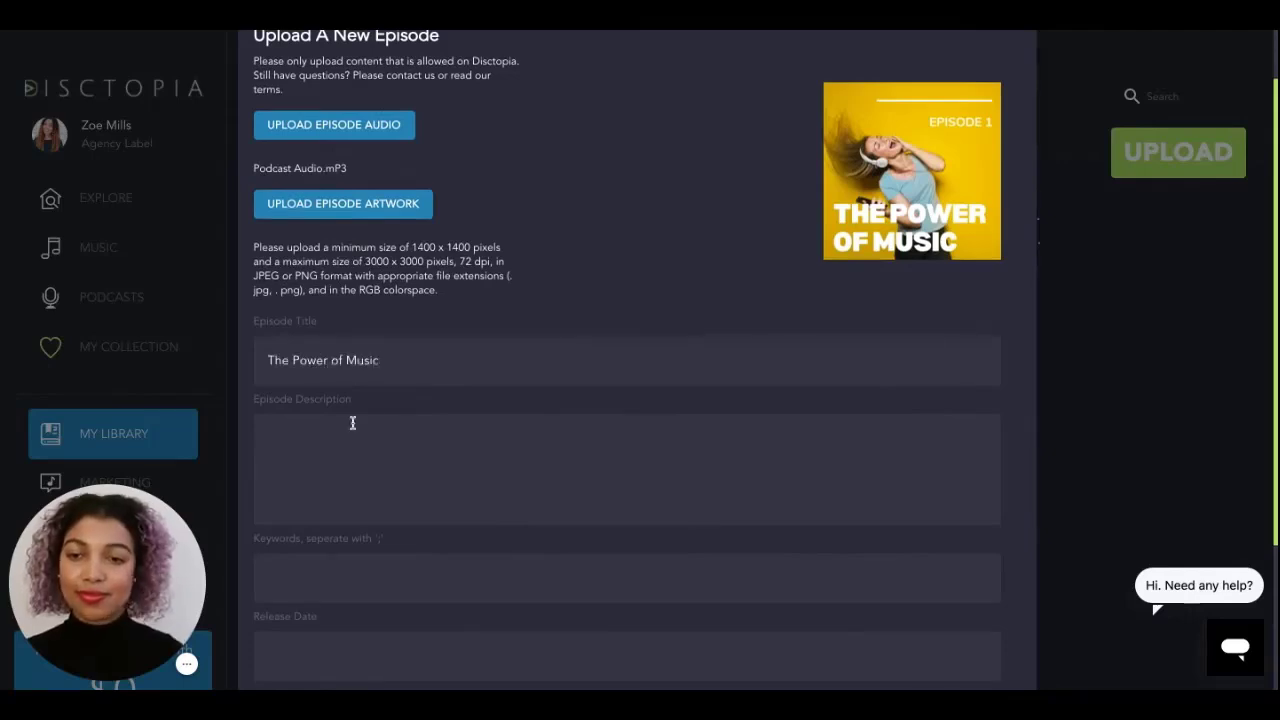
Enter the episode description "Why Music has so much power, how we can use music for healing and empowerment."
{"action": "left_click", "coordinate": [356, 430]}
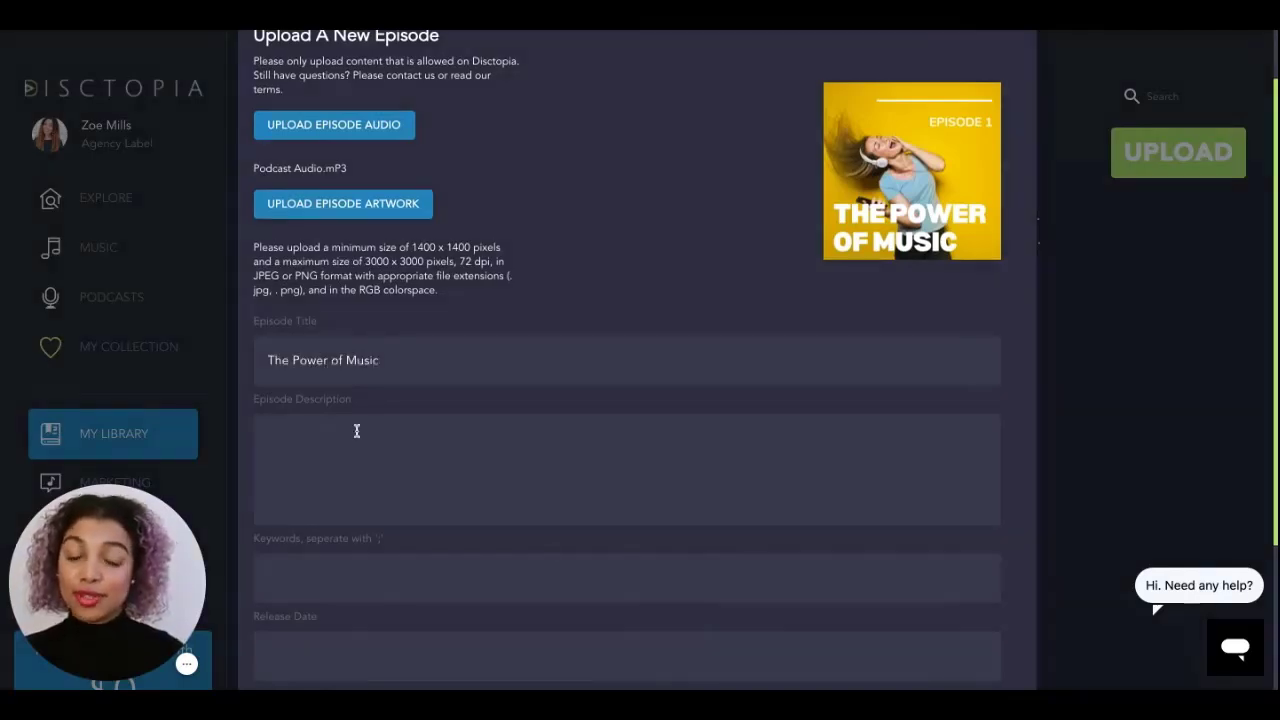
{"action": "type", "text": "Why "}
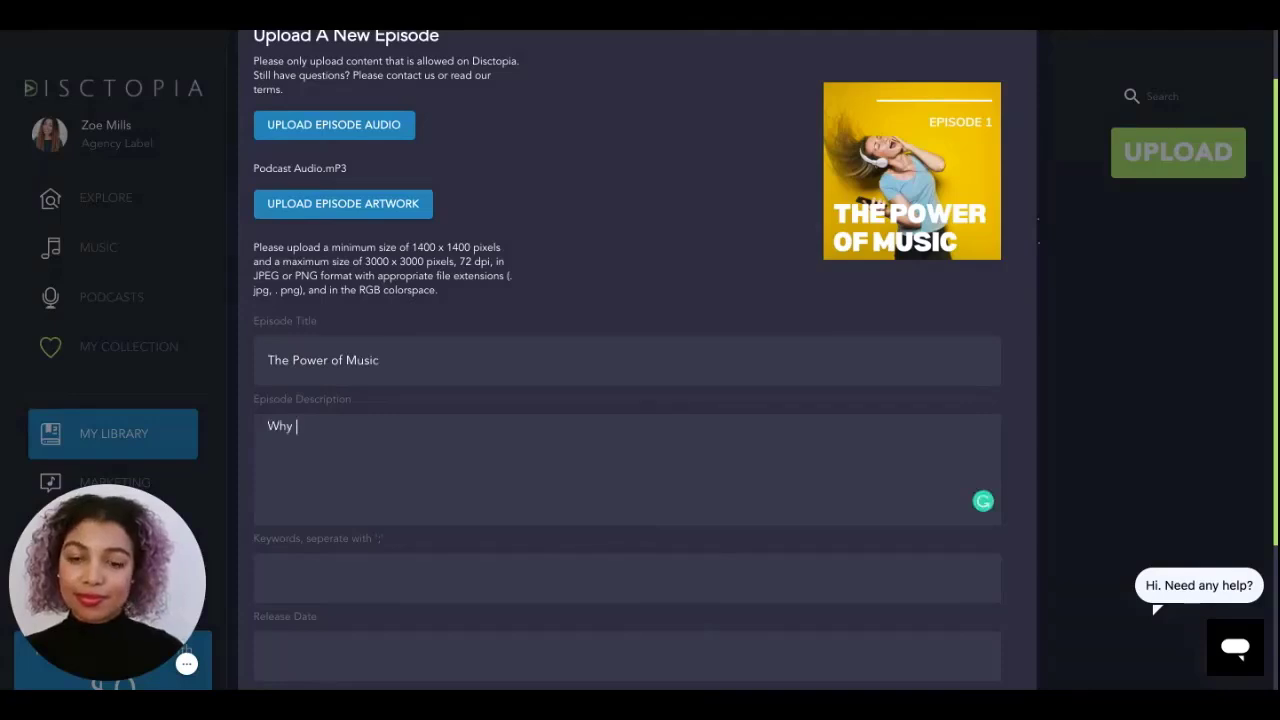
{"action": "type", "text": "Music has so much power, how e"}
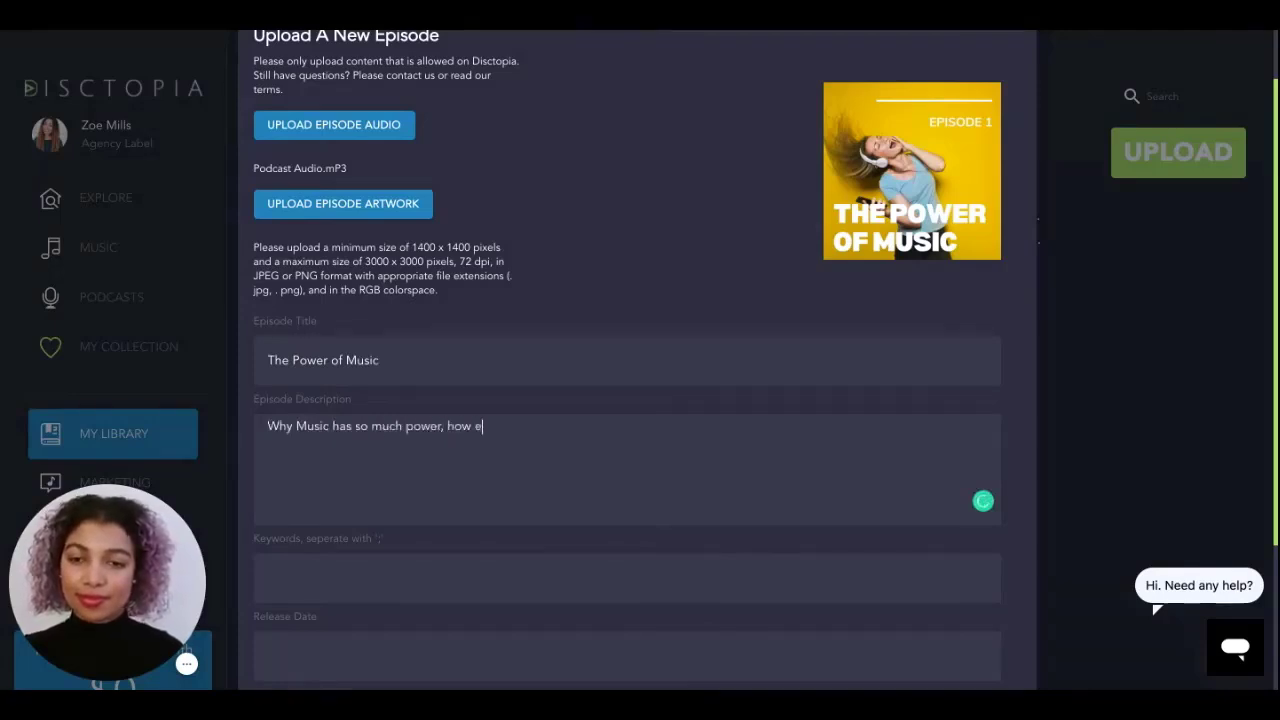
{"action": "key", "text": "BackSpace"}
{"action": "type", "text": "we c"}
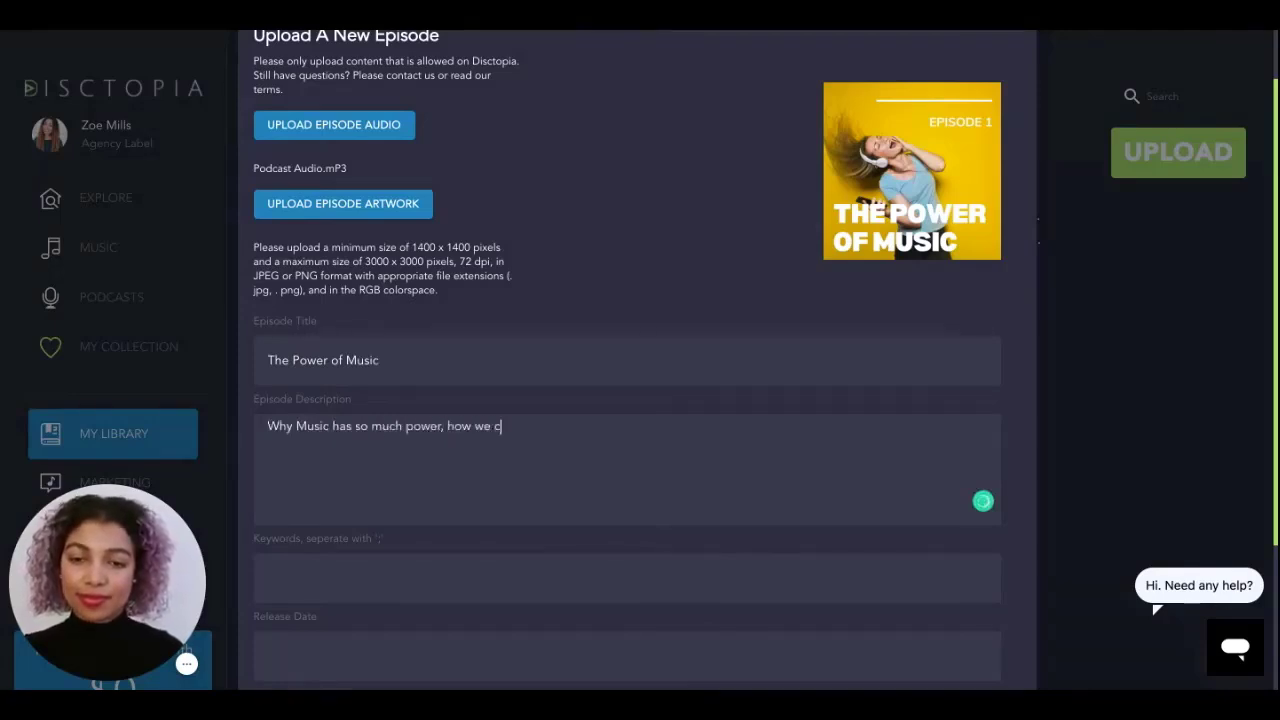
{"action": "type", "text": "an use musix"}
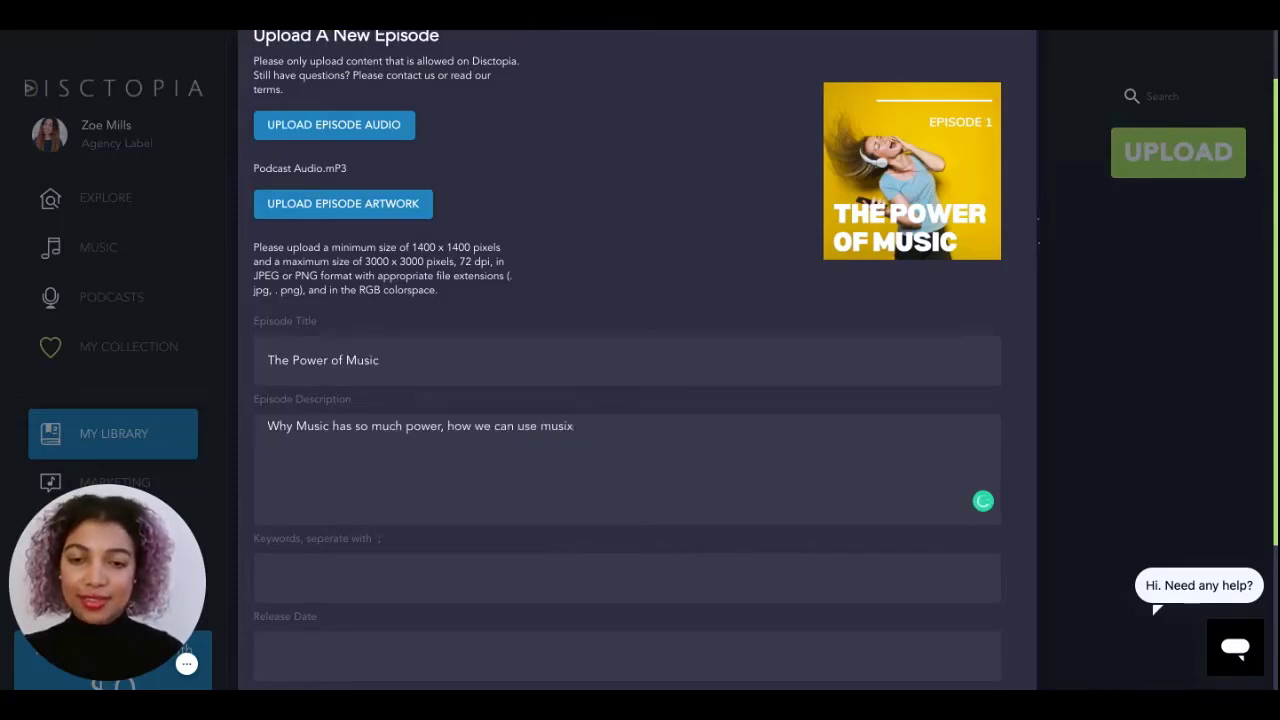
{"action": "key", "text": "BackSpace"}
{"action": "type", "text": "c for healing a"}
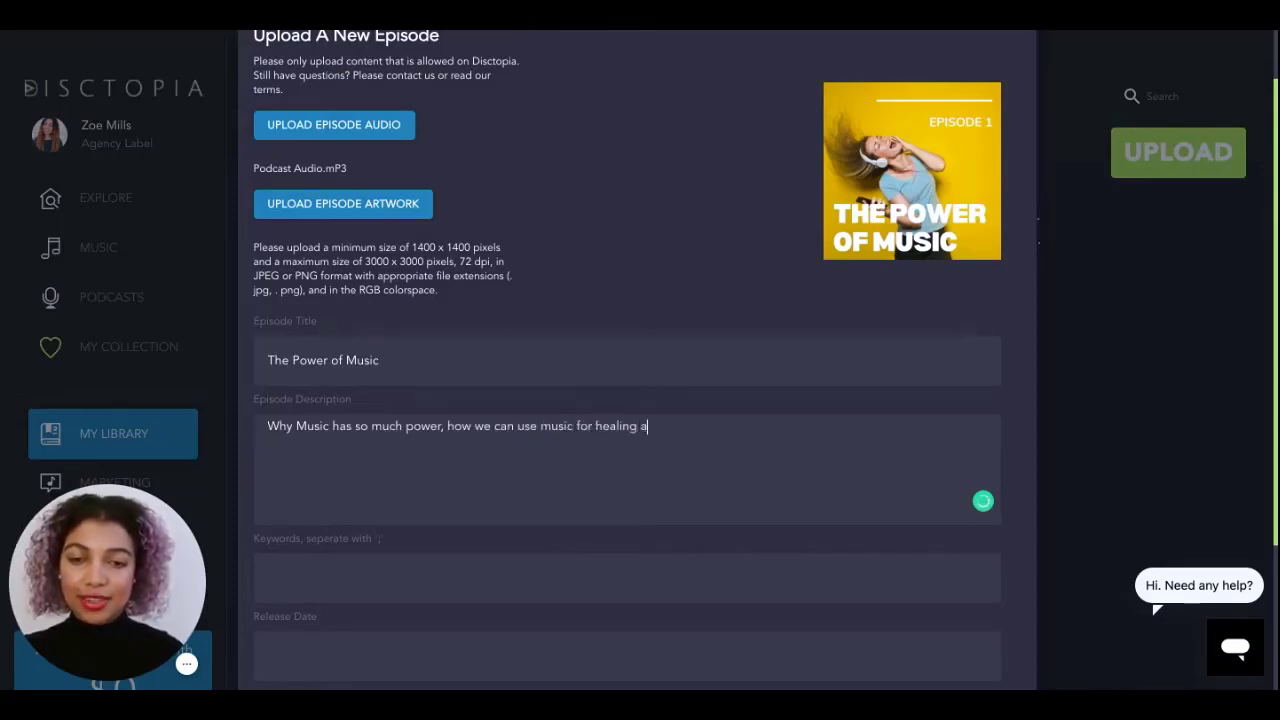
{"action": "type", "text": "nd empowerment."}
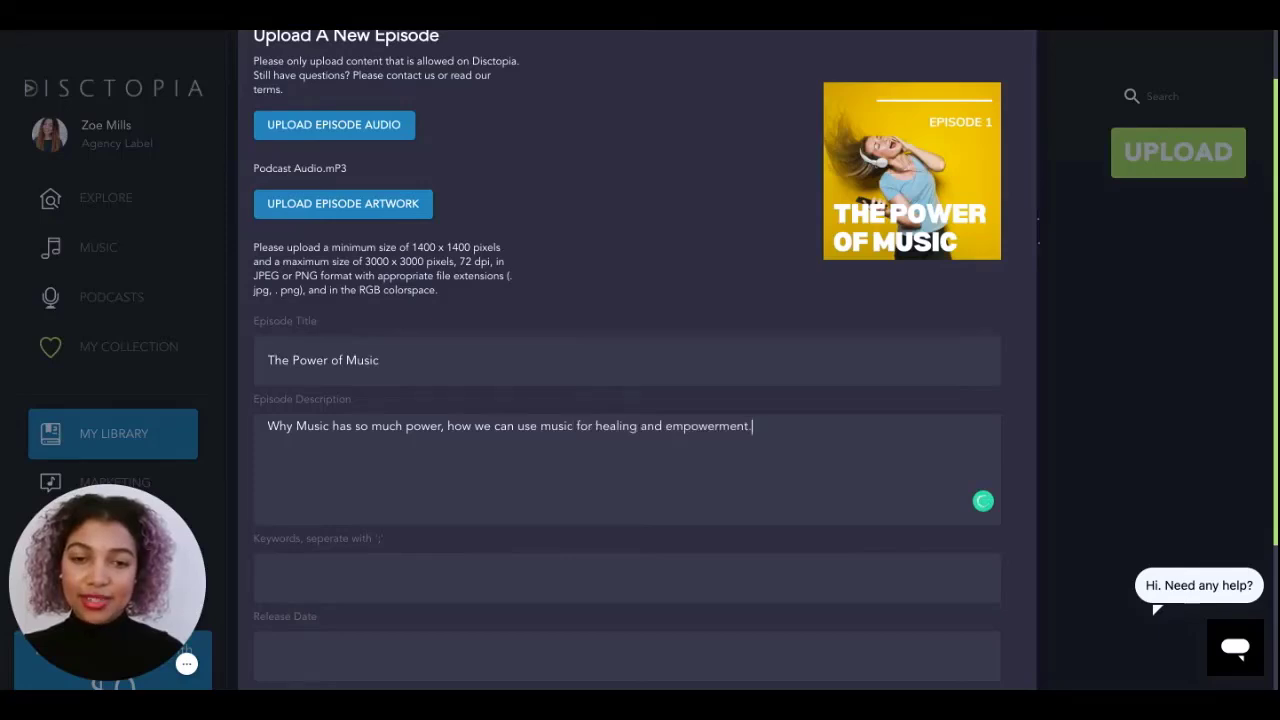
Enter the episode keywords "power;healing;music"
{"action": "scroll", "coordinate": [263, 491], "scroll_direction": "down", "scroll_amount": 1}
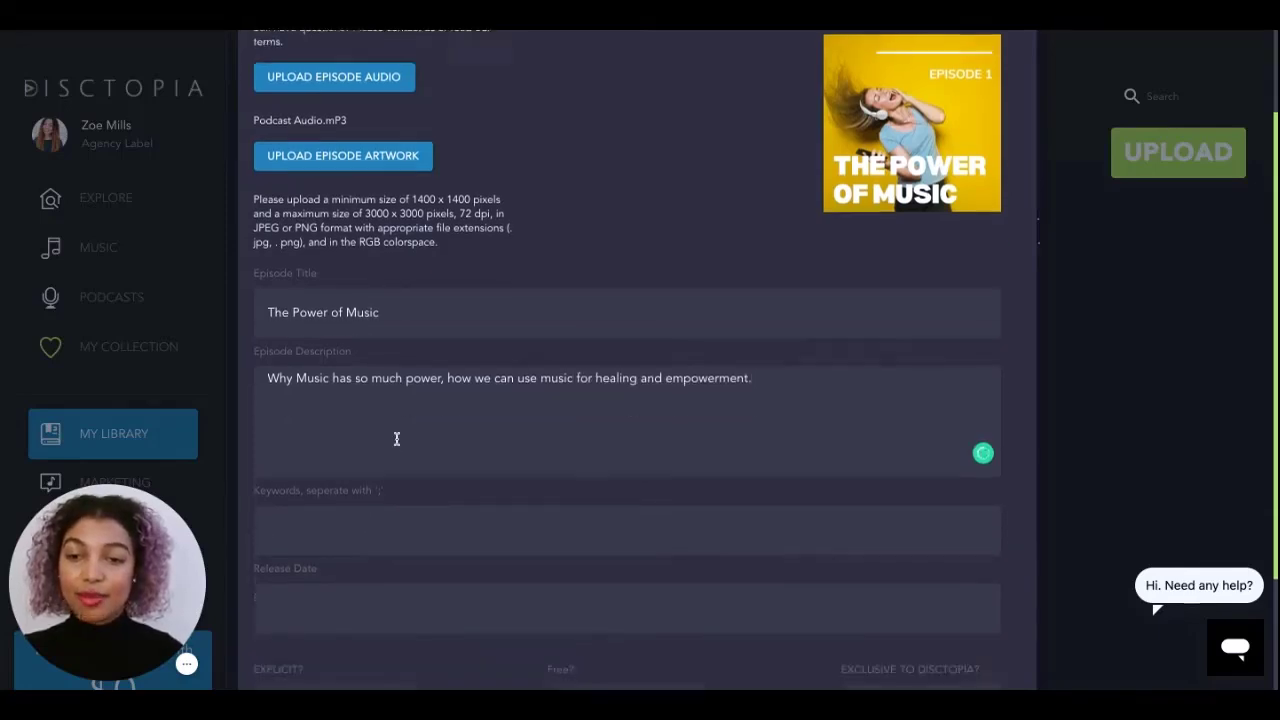
{"action": "key", "text": "Tab"}
{"action": "type", "text": "powe"}
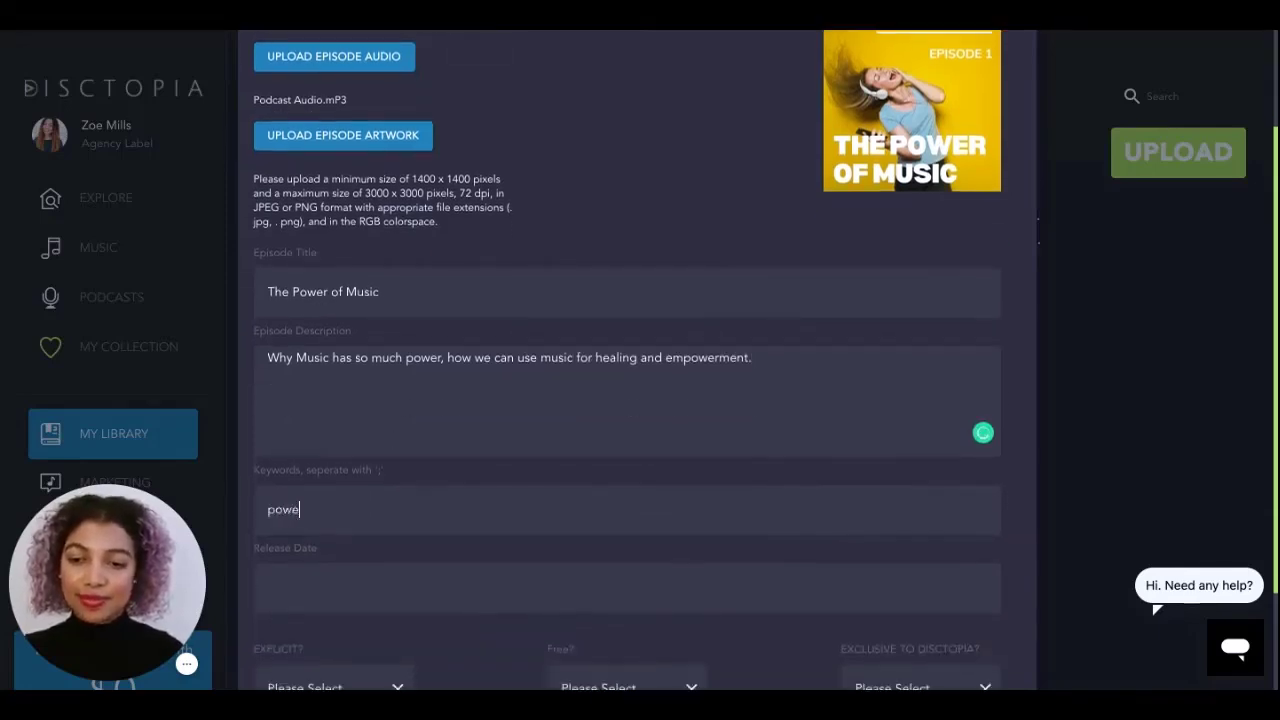
{"action": "type", "text": "r;healing;"}
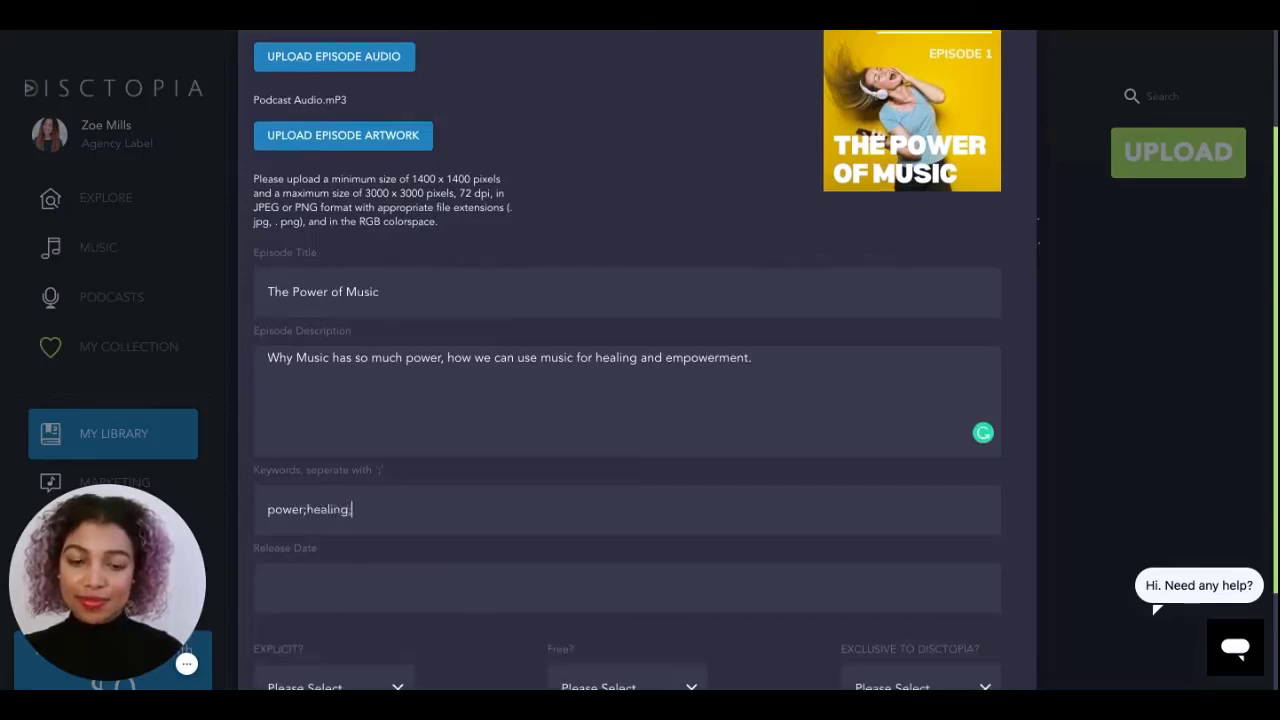
{"action": "type", "text": "music"}
Schedule the episode's release for October 21, 2021 at 02:30 PM
{"action": "scroll", "coordinate": [314, 400], "scroll_direction": "down", "scroll_amount": 2}
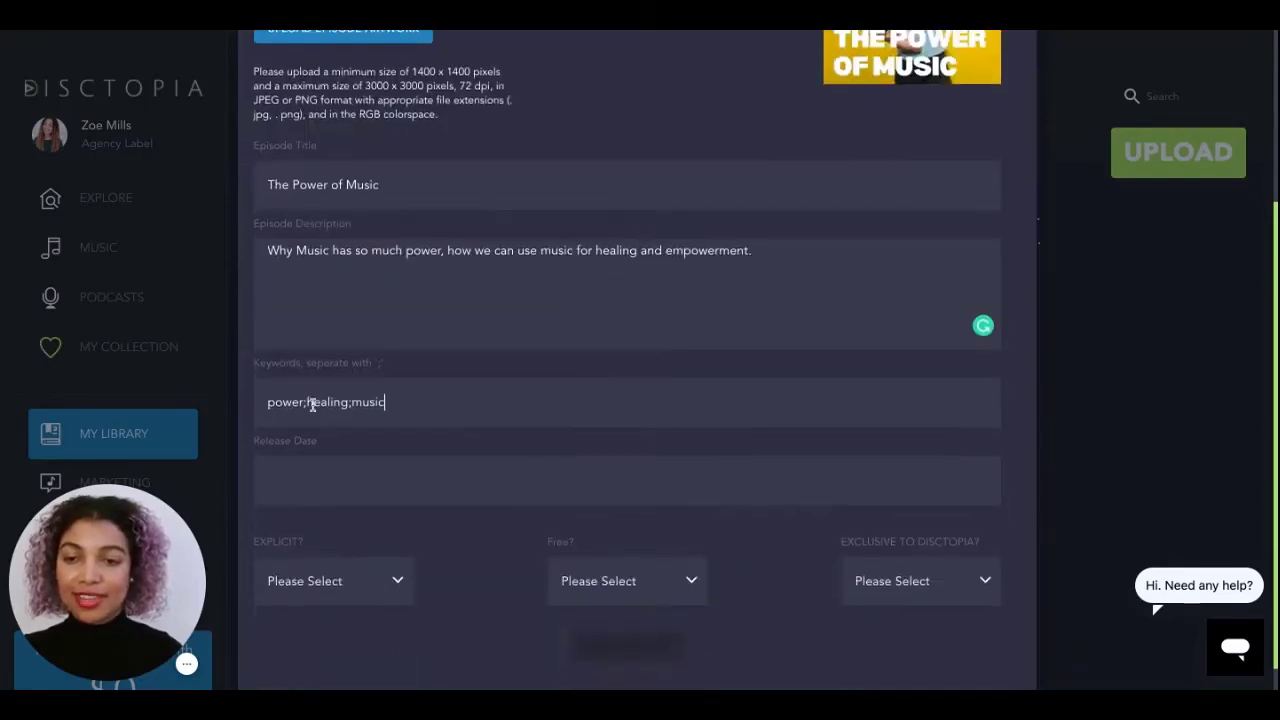
{"action": "left_click", "coordinate": [294, 485]}
{"action": "left_click", "coordinate": [634, 596]}
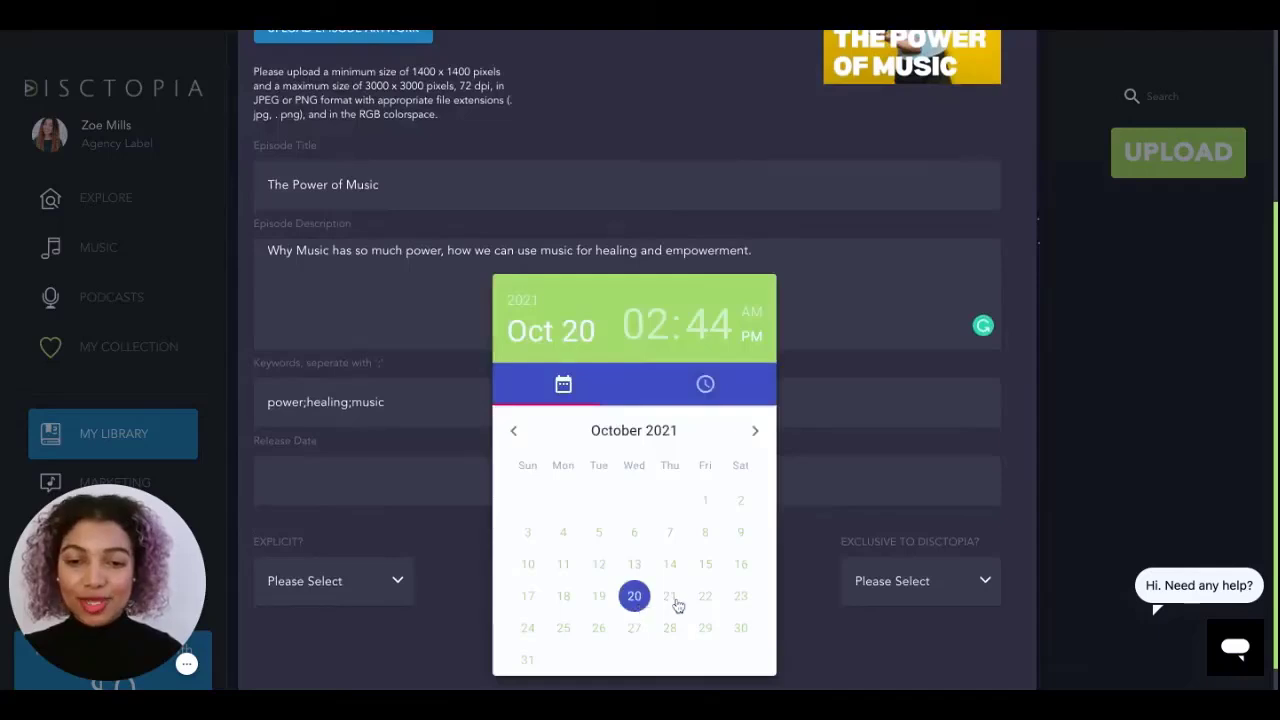
{"action": "left_click", "coordinate": [670, 598]}
{"action": "left_click", "coordinate": [715, 495]}
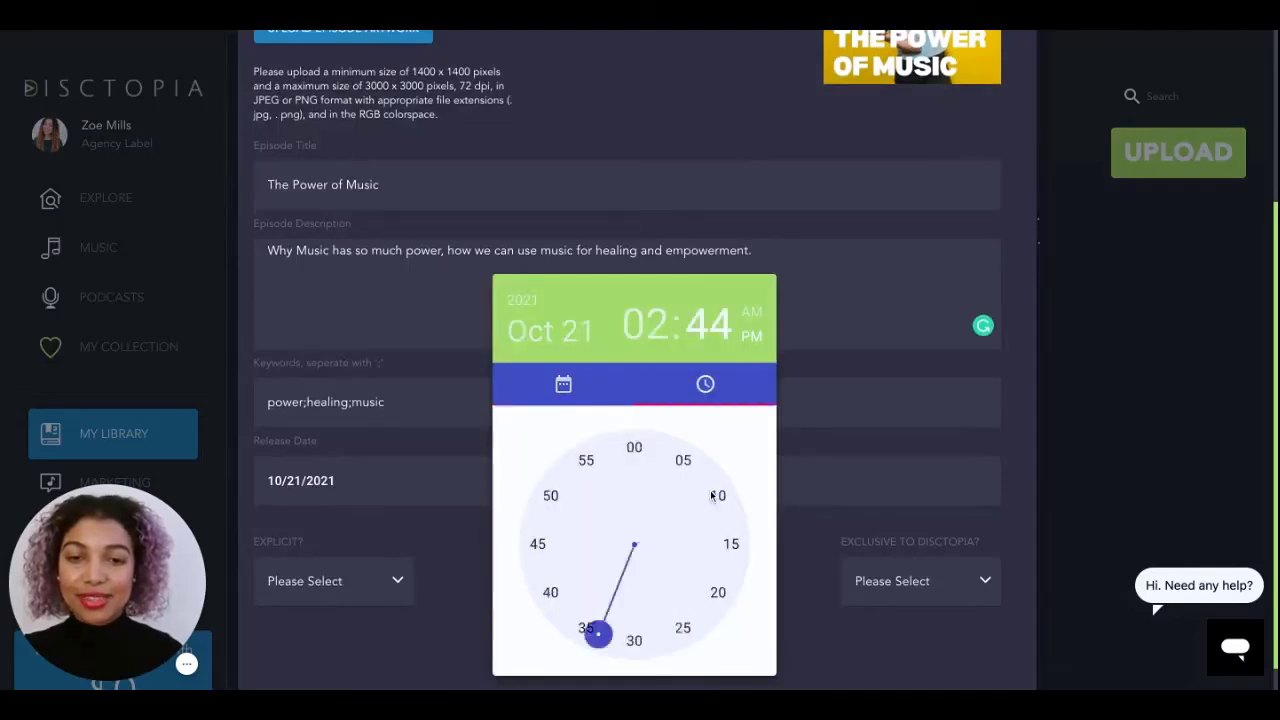
{"action": "left_click", "coordinate": [634, 640]}
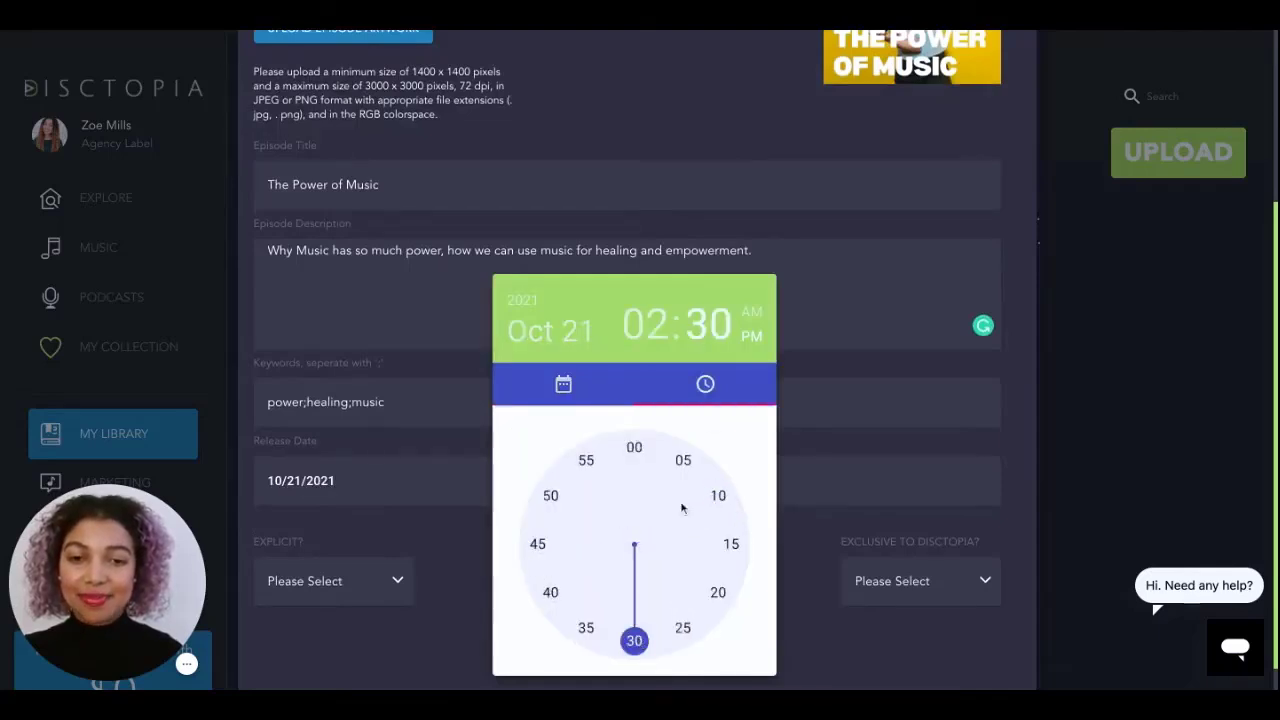
{"action": "left_click", "coordinate": [842, 418]}
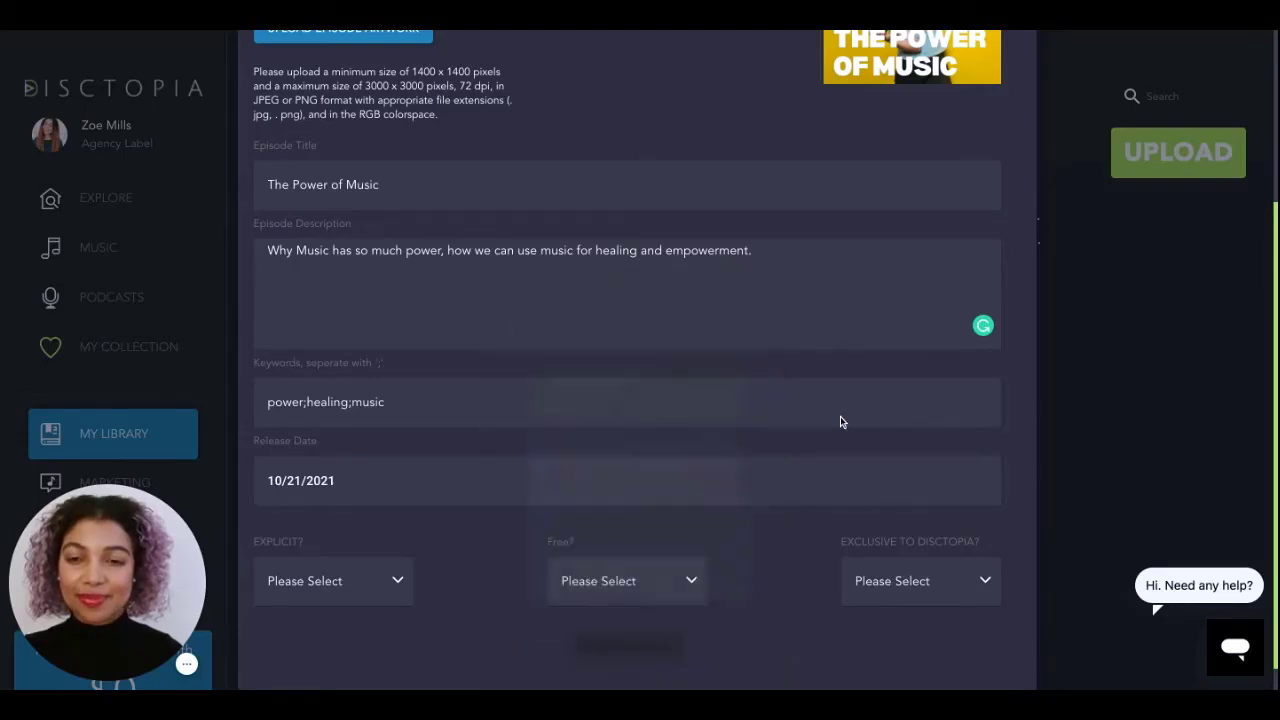
Set Explicit to No, Free to Yes and Exclusive To Disctopia to No, and save the episode to complete its upload
{"action": "left_click", "coordinate": [365, 596]}
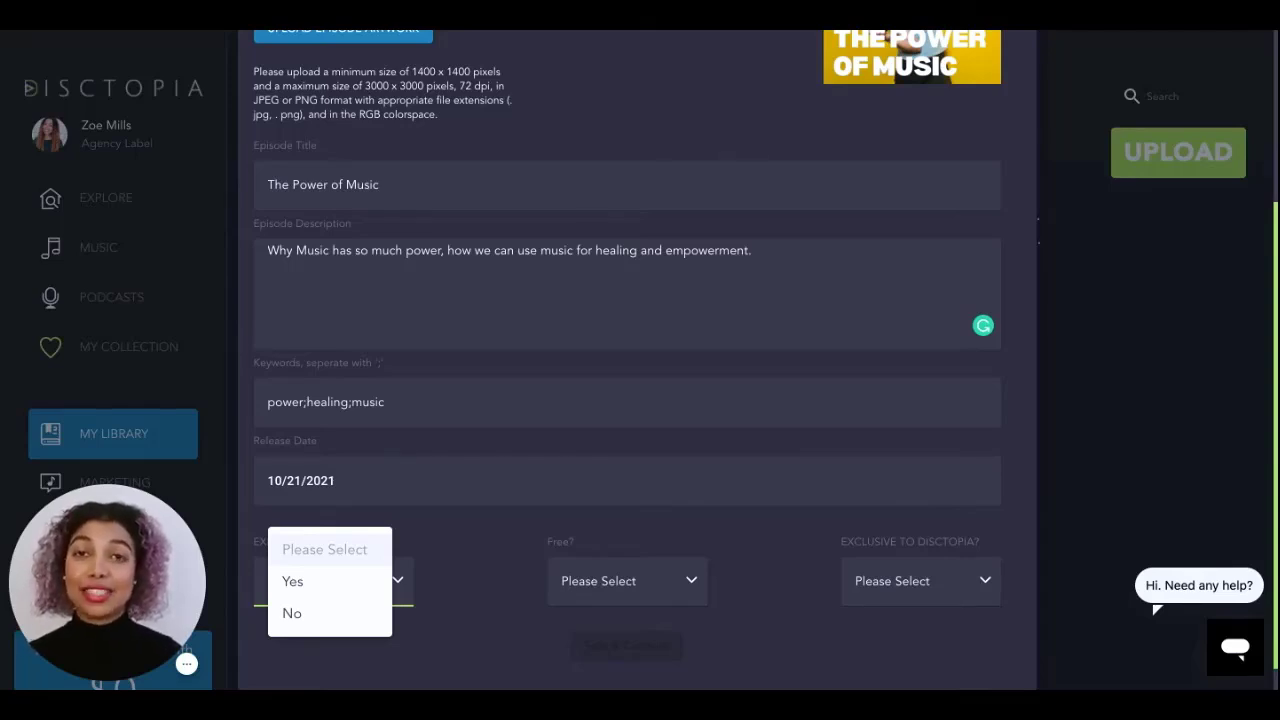
{"action": "left_click", "coordinate": [329, 614]}
{"action": "left_click", "coordinate": [606, 590]}
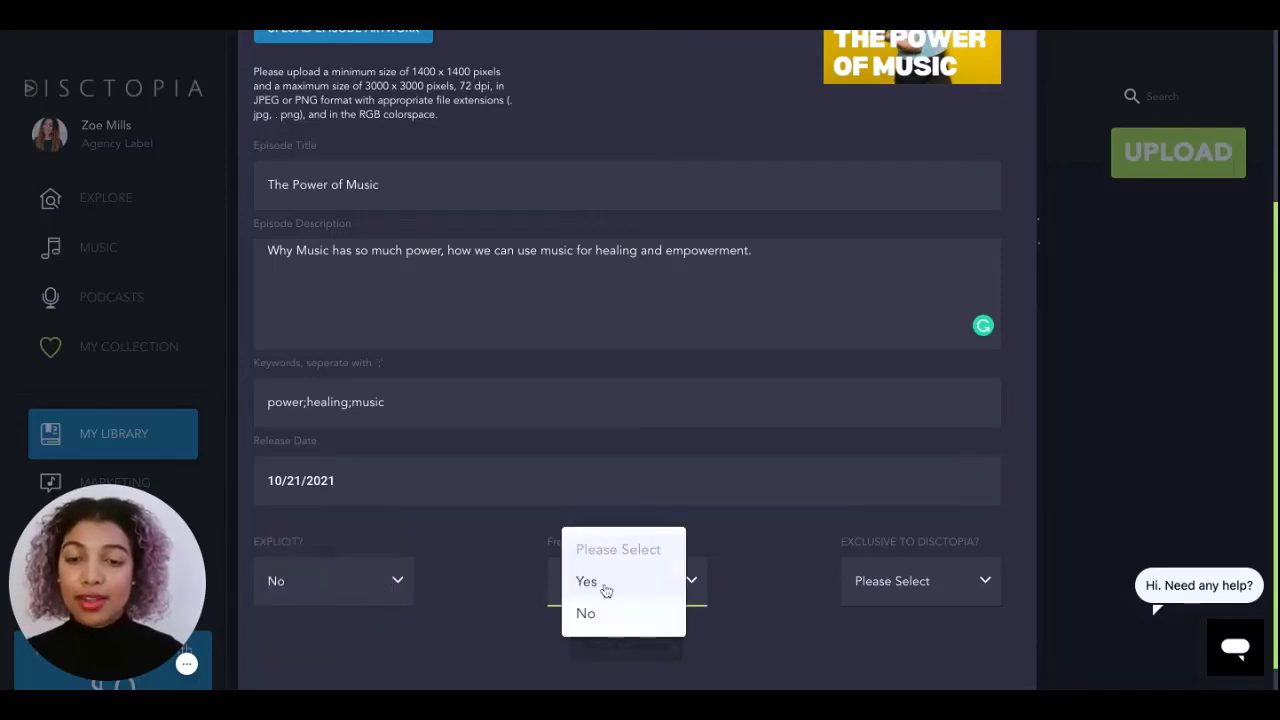
{"action": "left_click", "coordinate": [606, 588]}
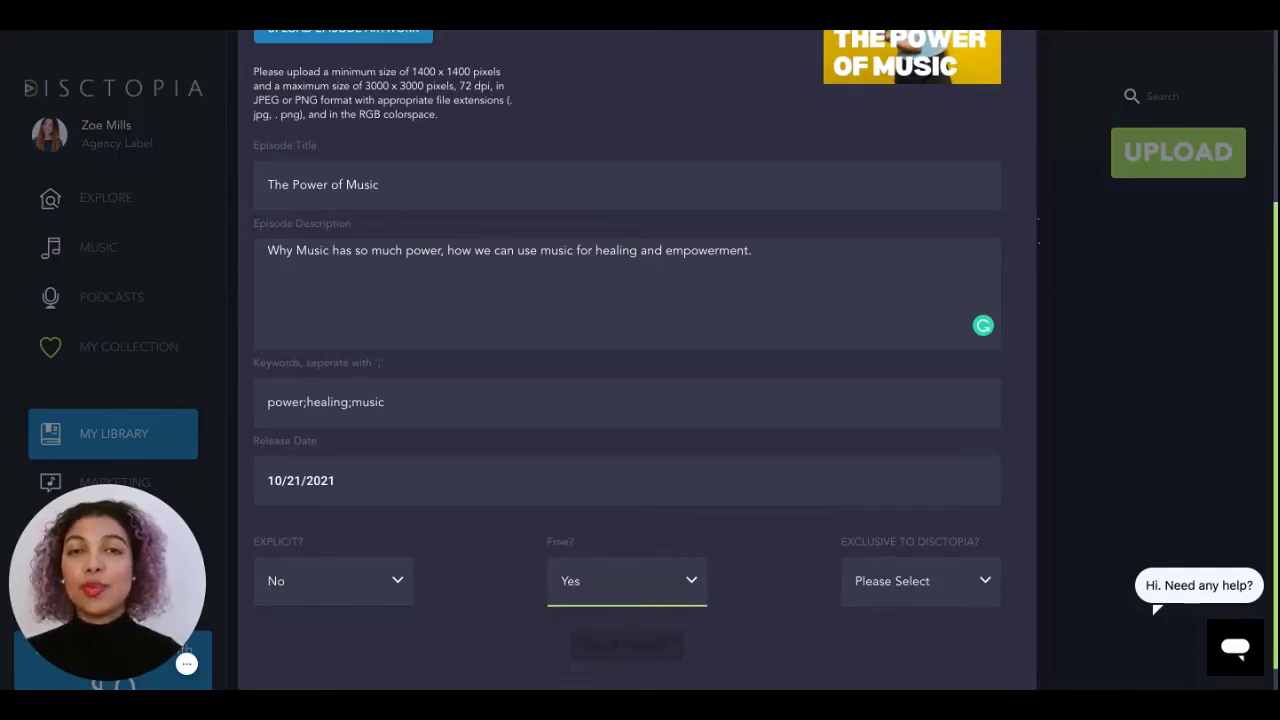
{"action": "left_click", "coordinate": [900, 585]}
{"action": "left_click", "coordinate": [895, 613]}
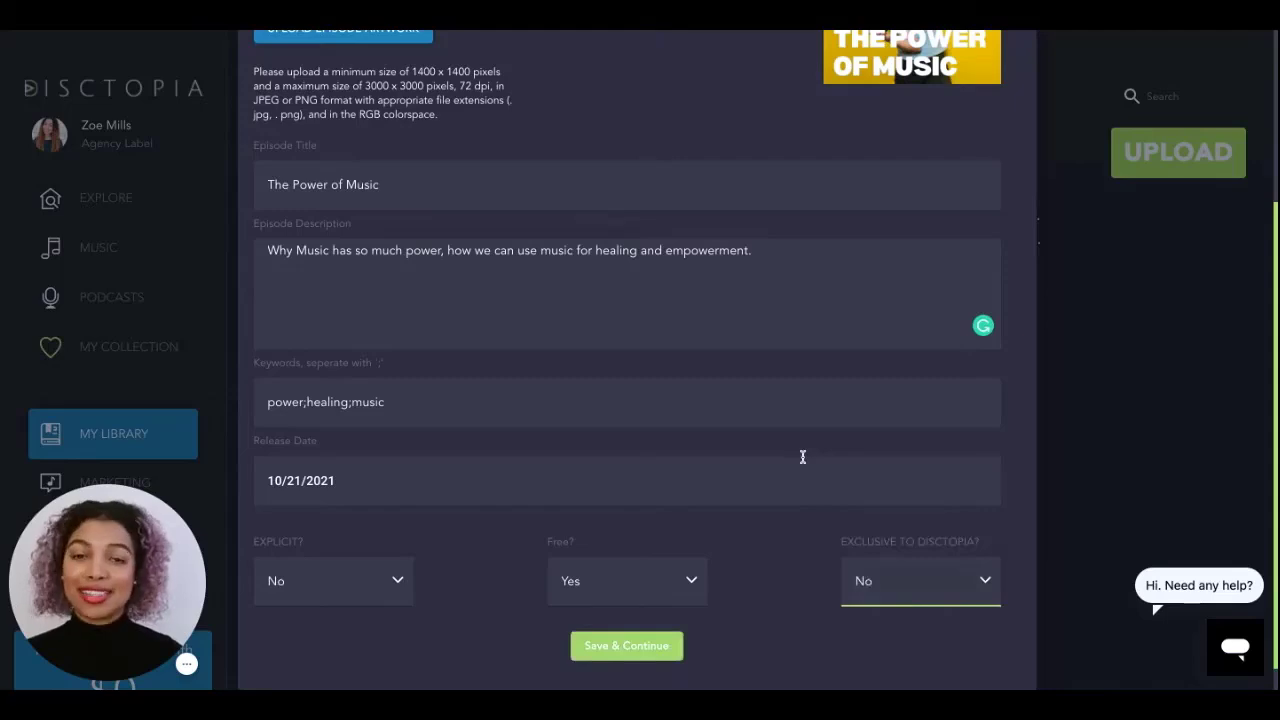
{"action": "left_click", "coordinate": [642, 651]}
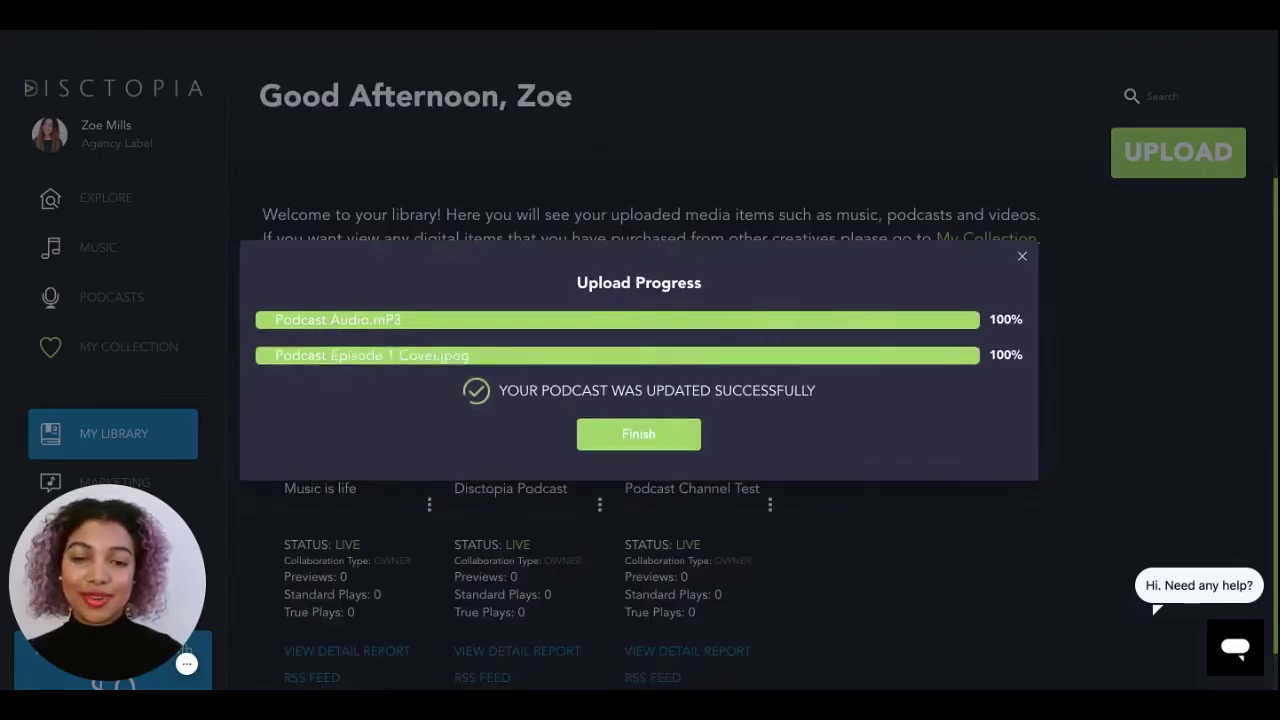
{"action": "left_click", "coordinate": [638, 434]}
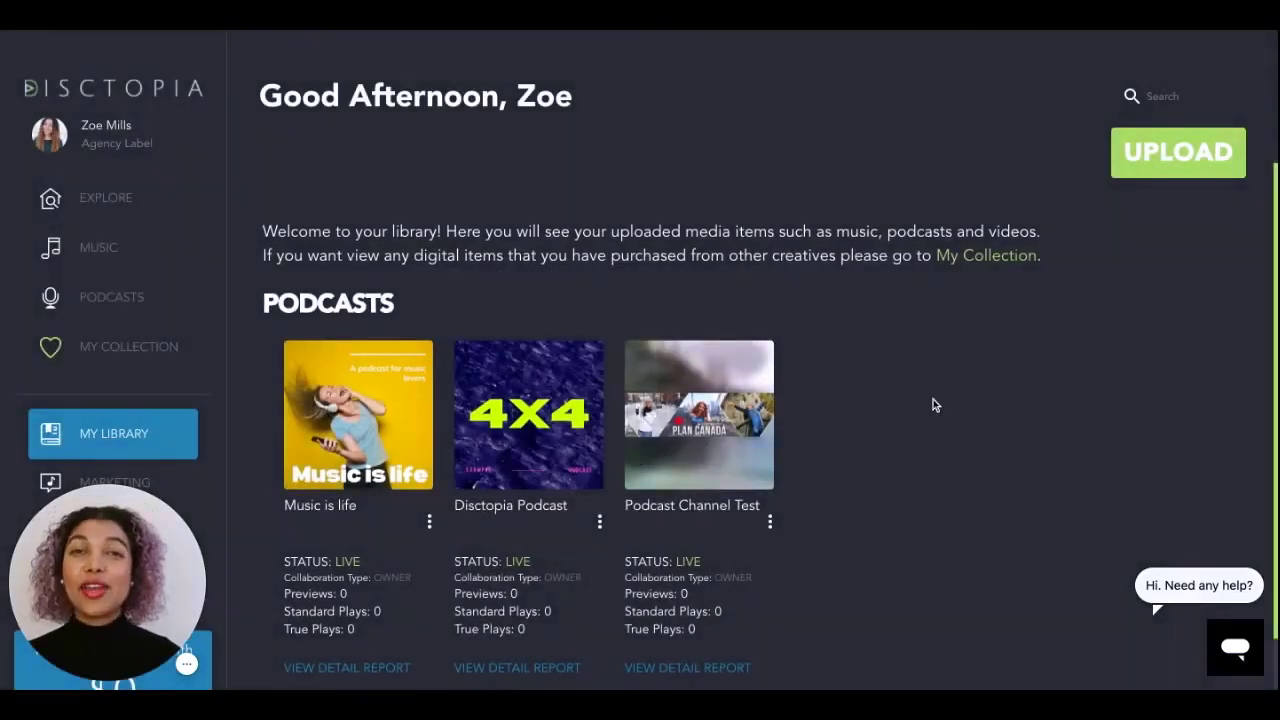
View and select the RSS feed link of the "Music is life" podcast, and close its window
{"action": "scroll", "coordinate": [932, 399], "scroll_direction": "down", "scroll_amount": 1}
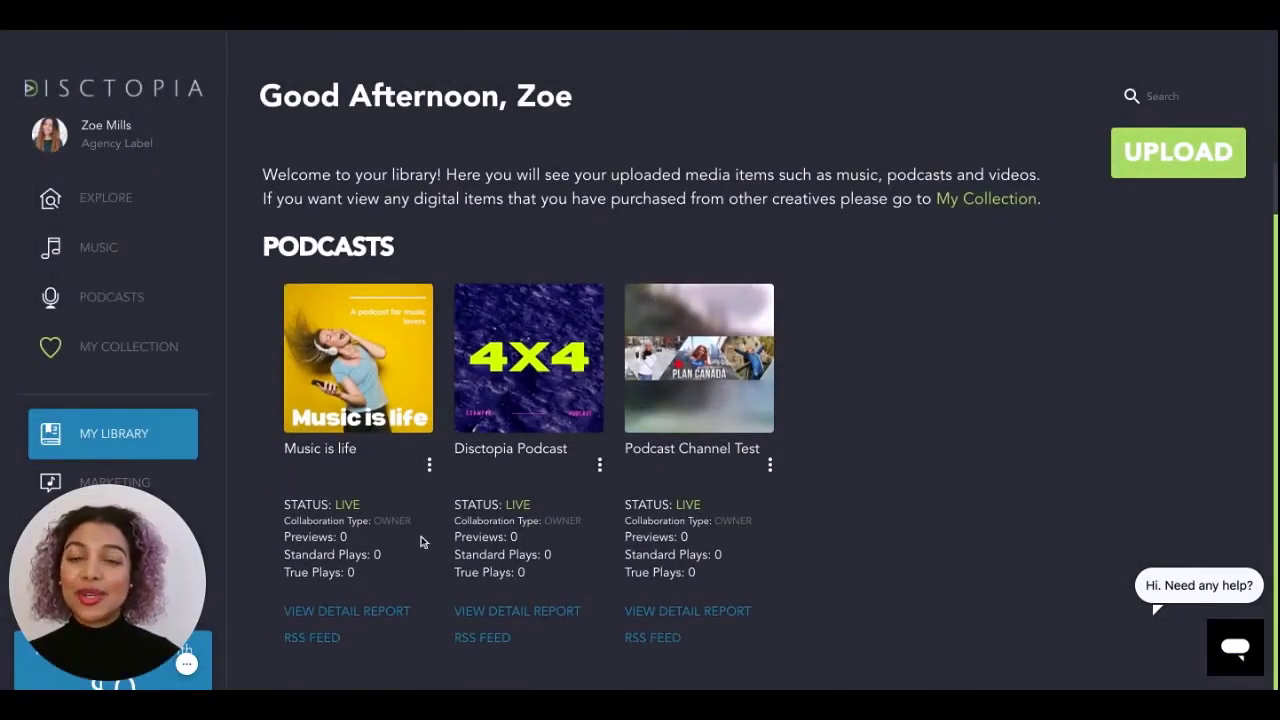
{"action": "left_click", "coordinate": [311, 639]}
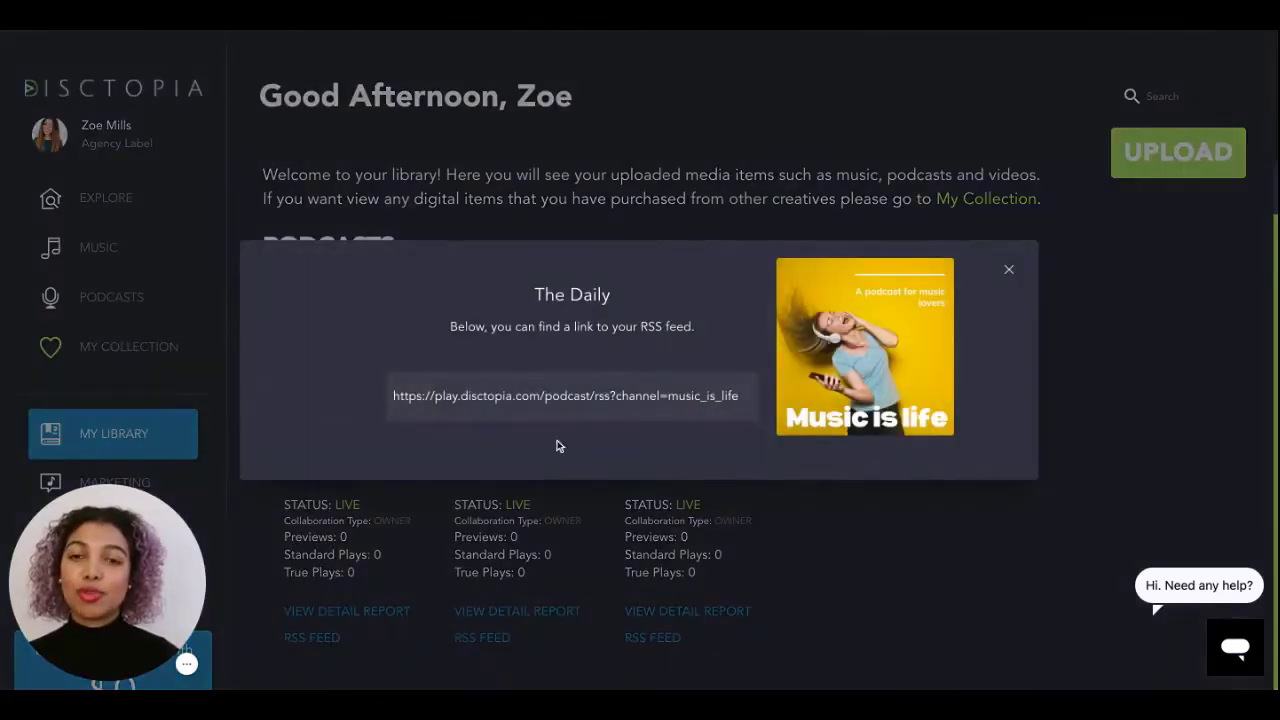
{"action": "triple_click", "coordinate": [392, 396]}
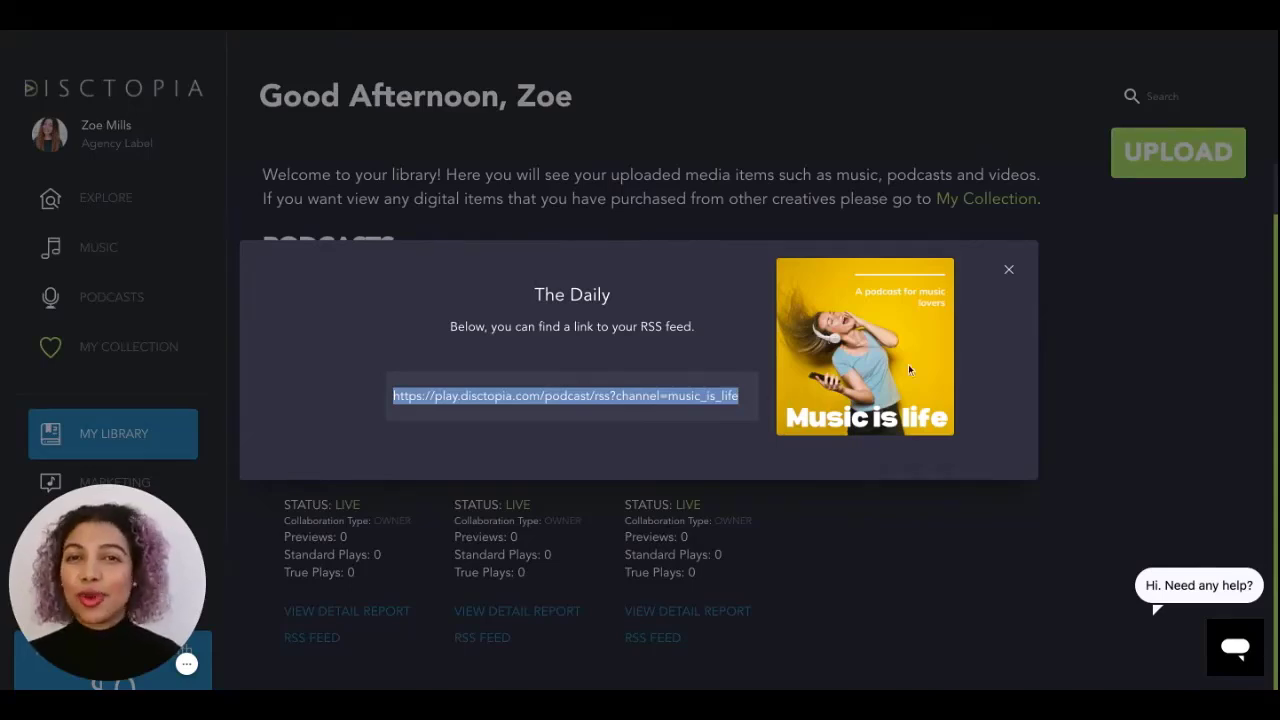
{"action": "left_click", "coordinate": [1070, 342]}
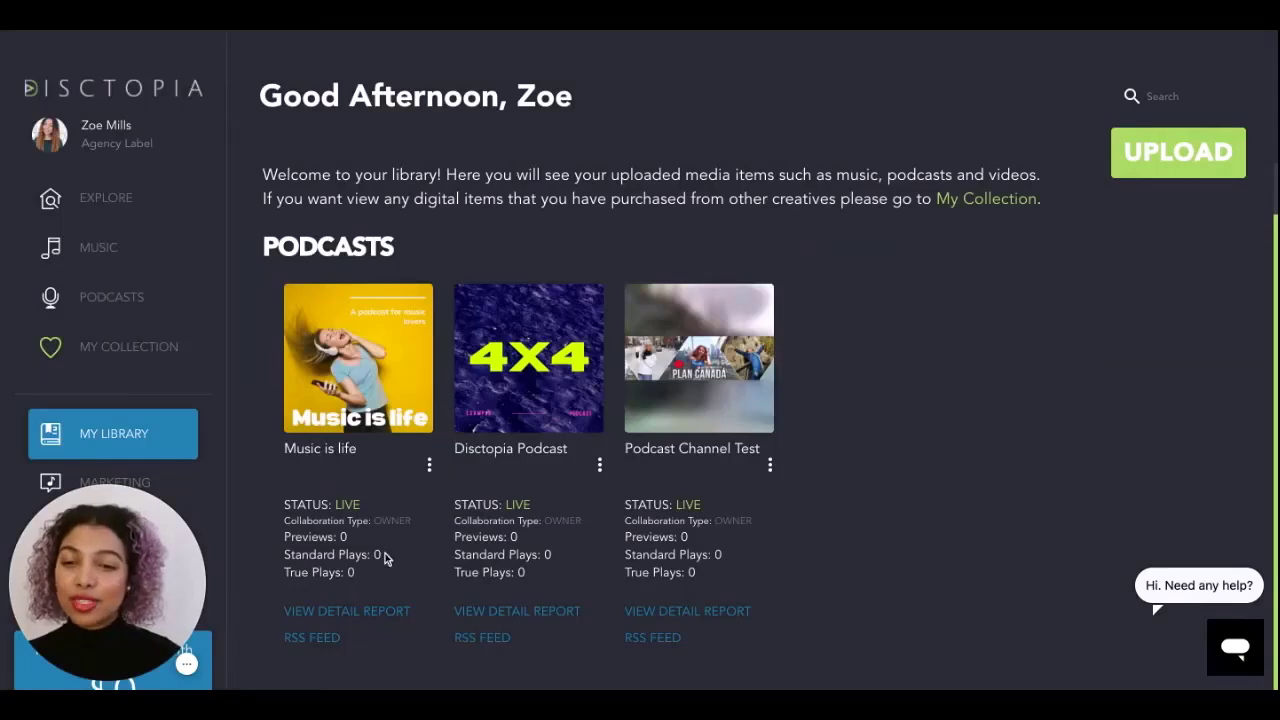
Open the detail report of the "Music is life" podcast and switch from the podcast statistics to the music statistics
{"action": "left_click", "coordinate": [343, 613]}
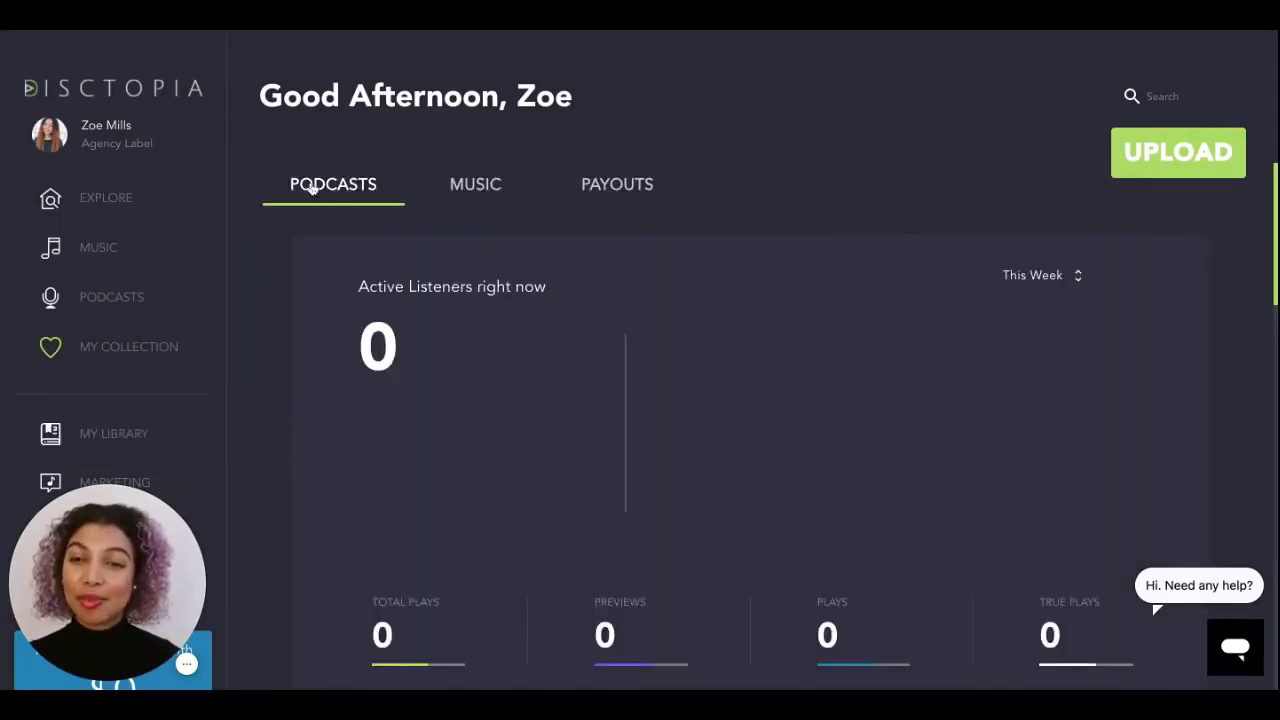
{"action": "left_click", "coordinate": [508, 191]}
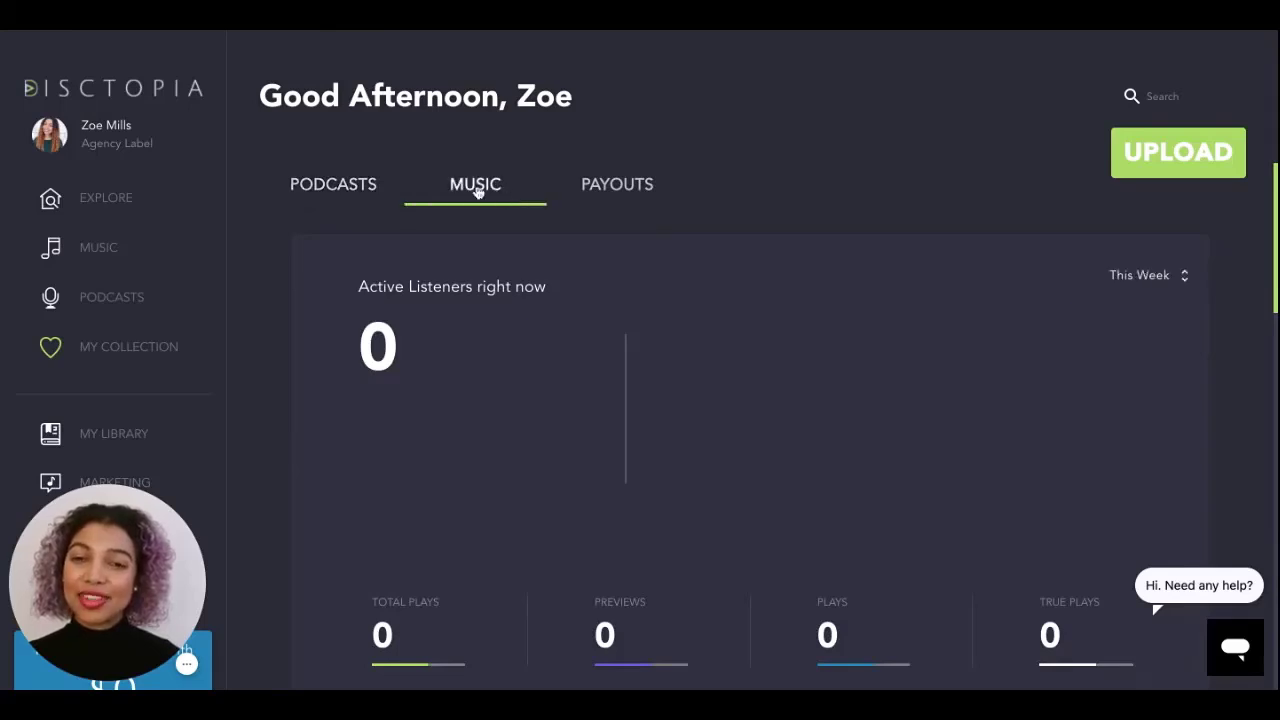
View the payouts overview, return to the podcast statistics and check the time ranges offered for active listeners
{"action": "left_click", "coordinate": [632, 196]}
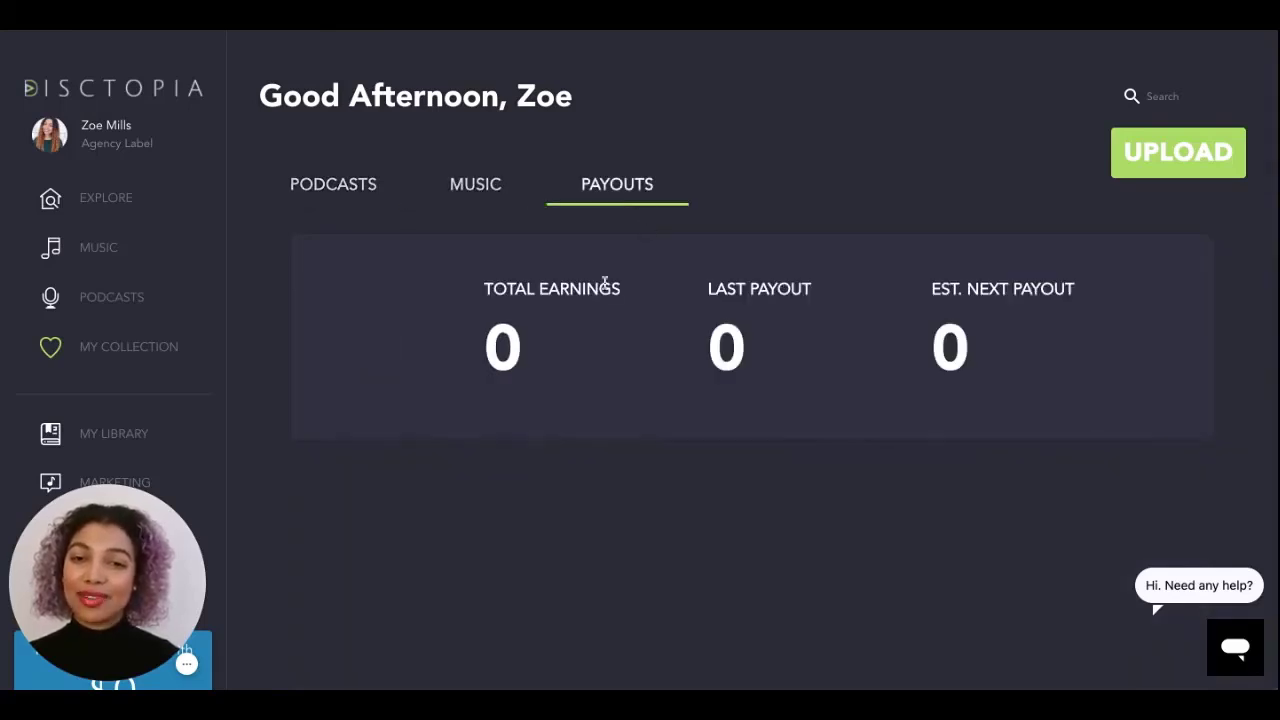
{"action": "left_click", "coordinate": [340, 189]}
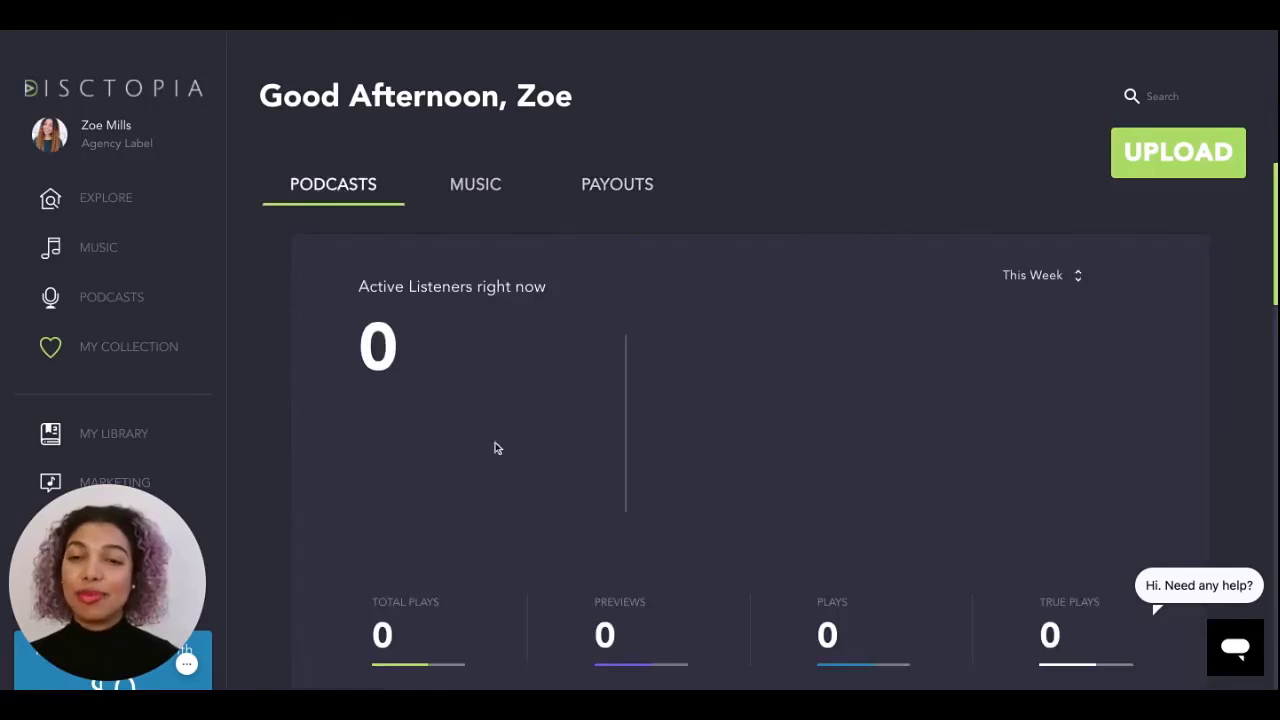
{"action": "left_click", "coordinate": [1075, 277]}
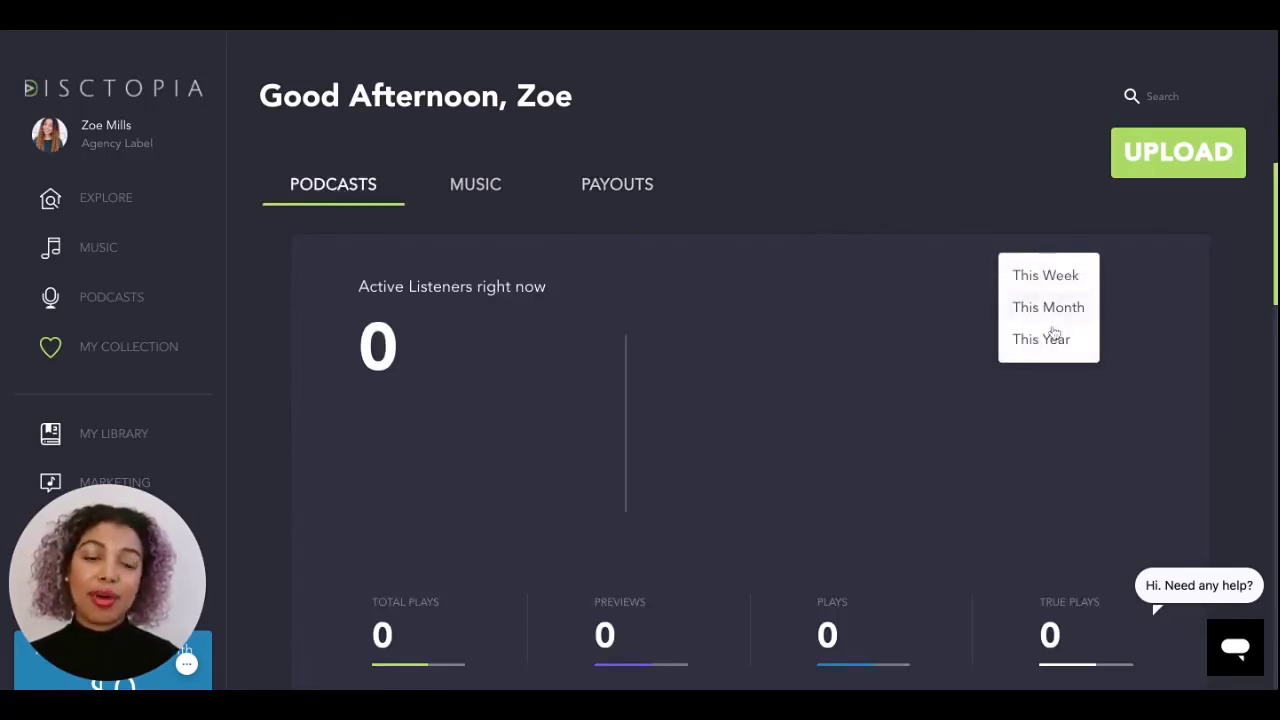
{"action": "left_click", "coordinate": [815, 395]}
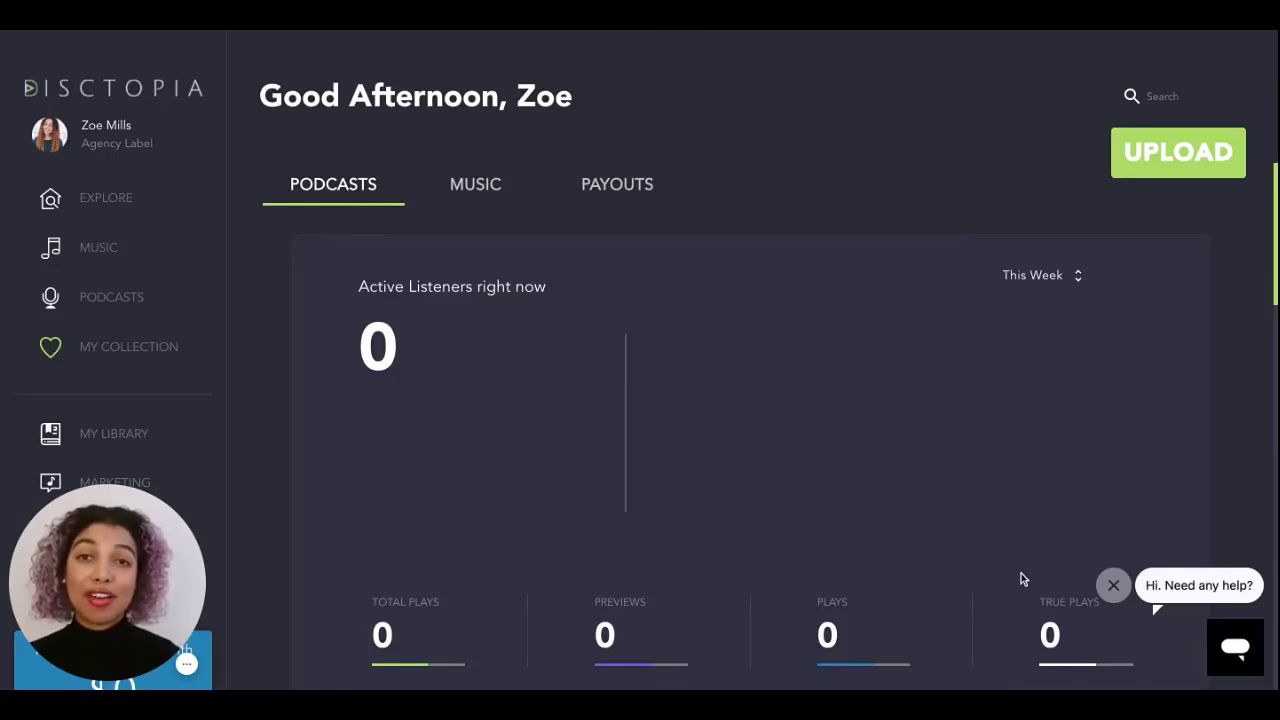
Examine the podcast statistics: play counts, share per listening platform, new and returning listeners, the world map and plays per product
{"action": "scroll", "coordinate": [670, 360], "scroll_direction": "down", "scroll_amount": 3}
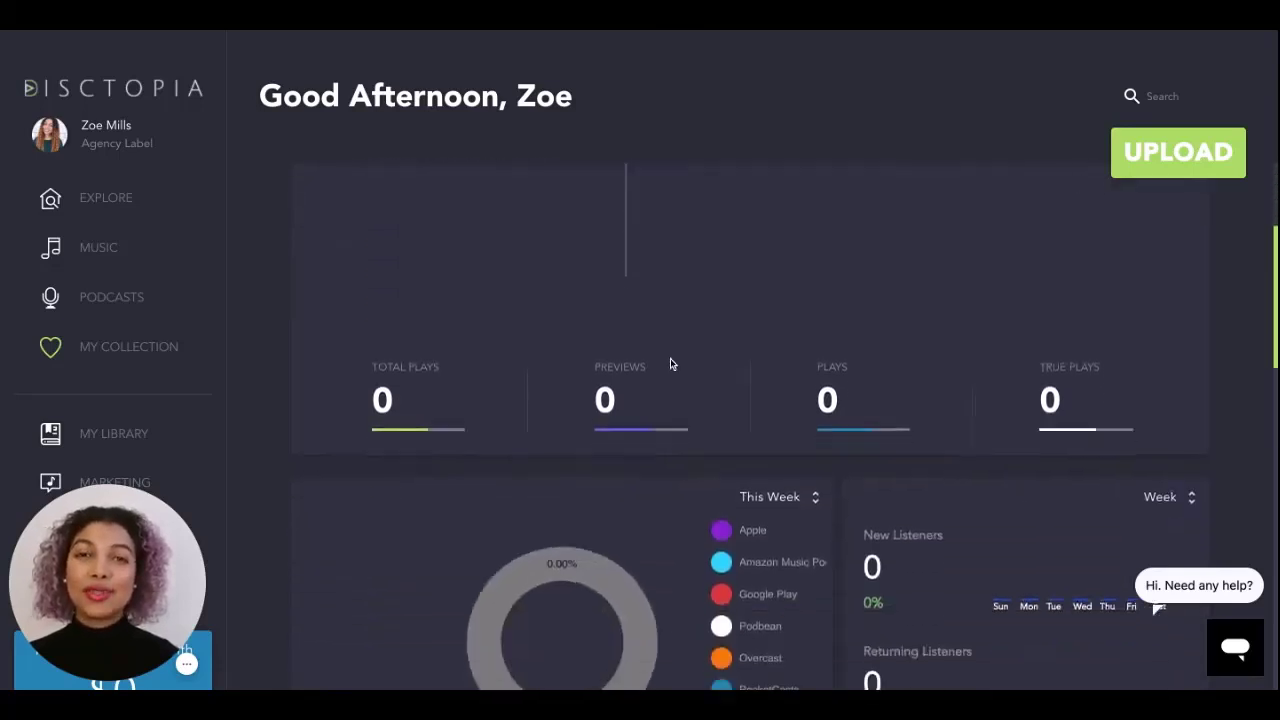
{"action": "scroll", "coordinate": [670, 364], "scroll_direction": "down", "scroll_amount": 2}
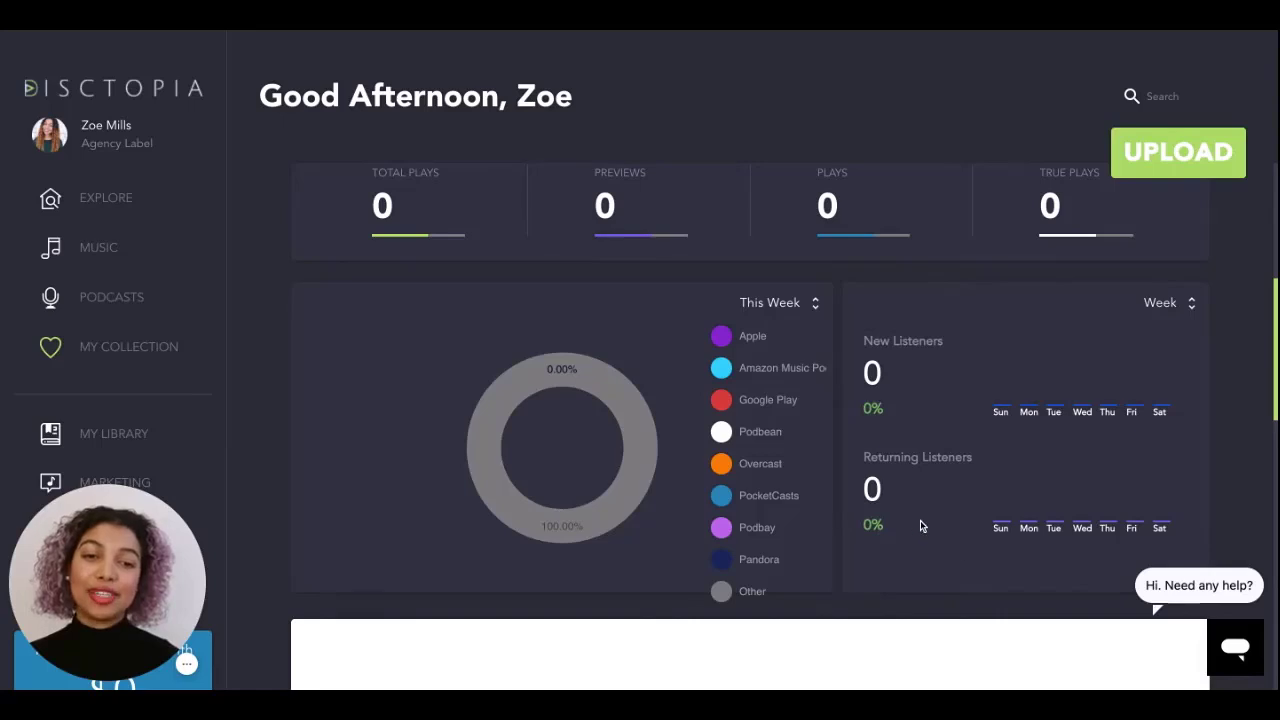
{"action": "left_click", "coordinate": [1178, 305]}
{"action": "scroll", "coordinate": [1178, 310], "scroll_direction": "down", "scroll_amount": 5}
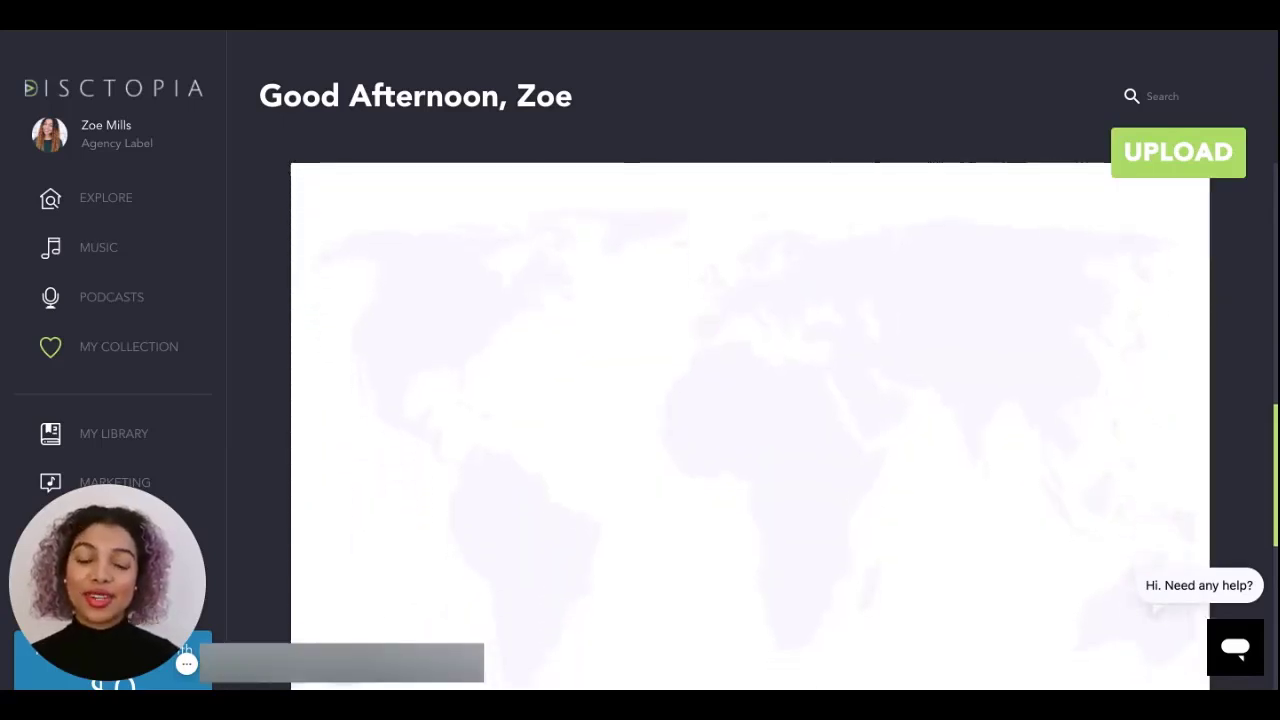
{"action": "scroll", "coordinate": [750, 426], "scroll_direction": "down", "scroll_amount": 1}
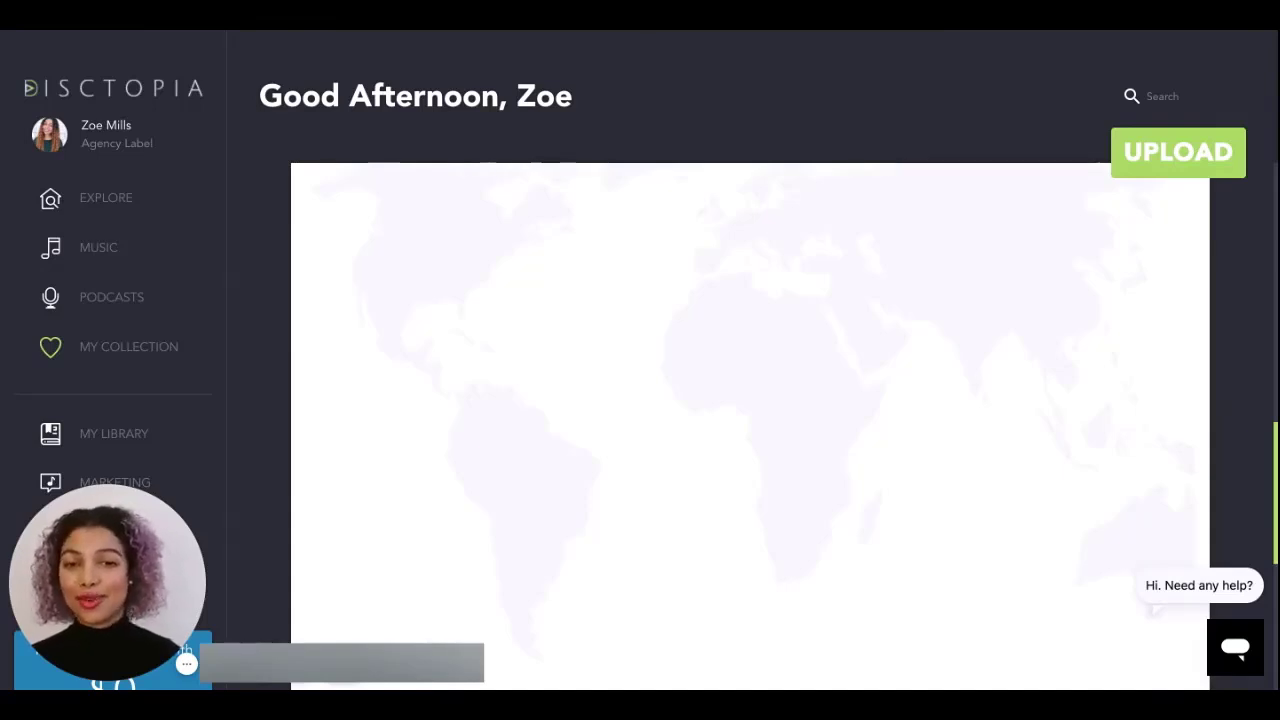
{"action": "scroll", "coordinate": [750, 400], "scroll_direction": "down", "scroll_amount": 2}
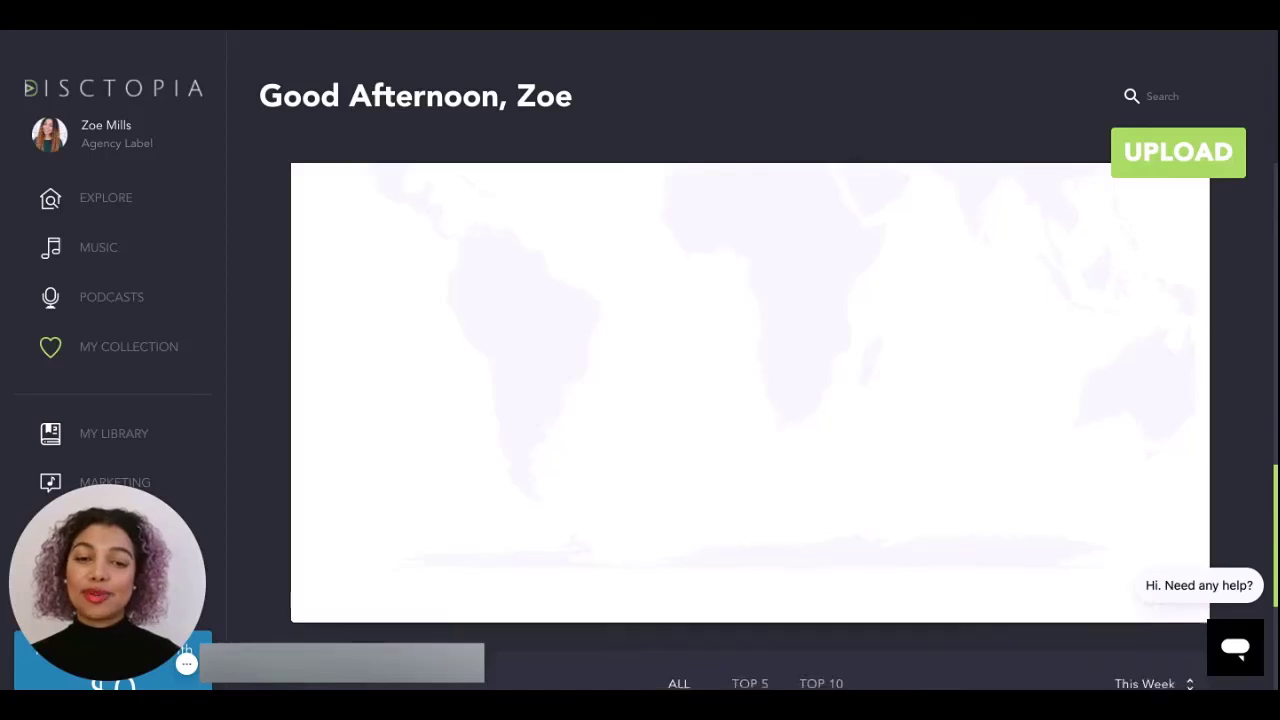
{"action": "scroll", "coordinate": [1124, 427], "scroll_direction": "down", "scroll_amount": 1}
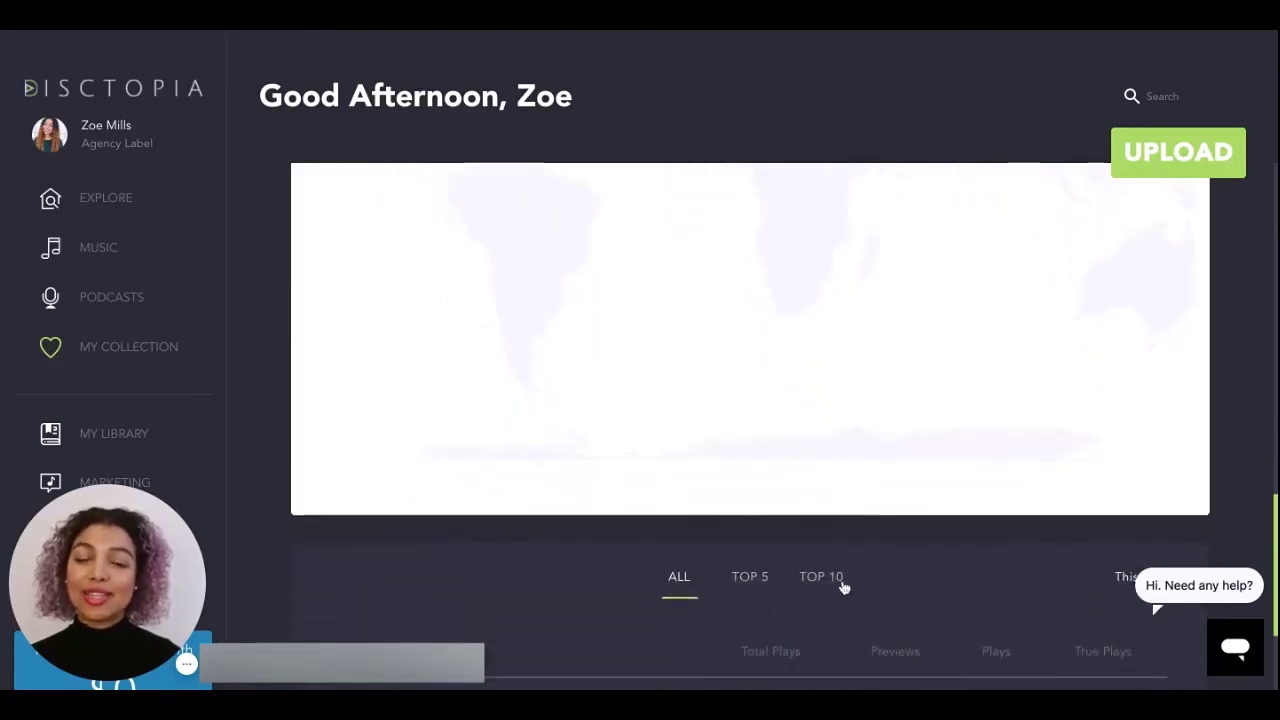
{"action": "scroll", "coordinate": [927, 600], "scroll_direction": "down", "scroll_amount": 1}
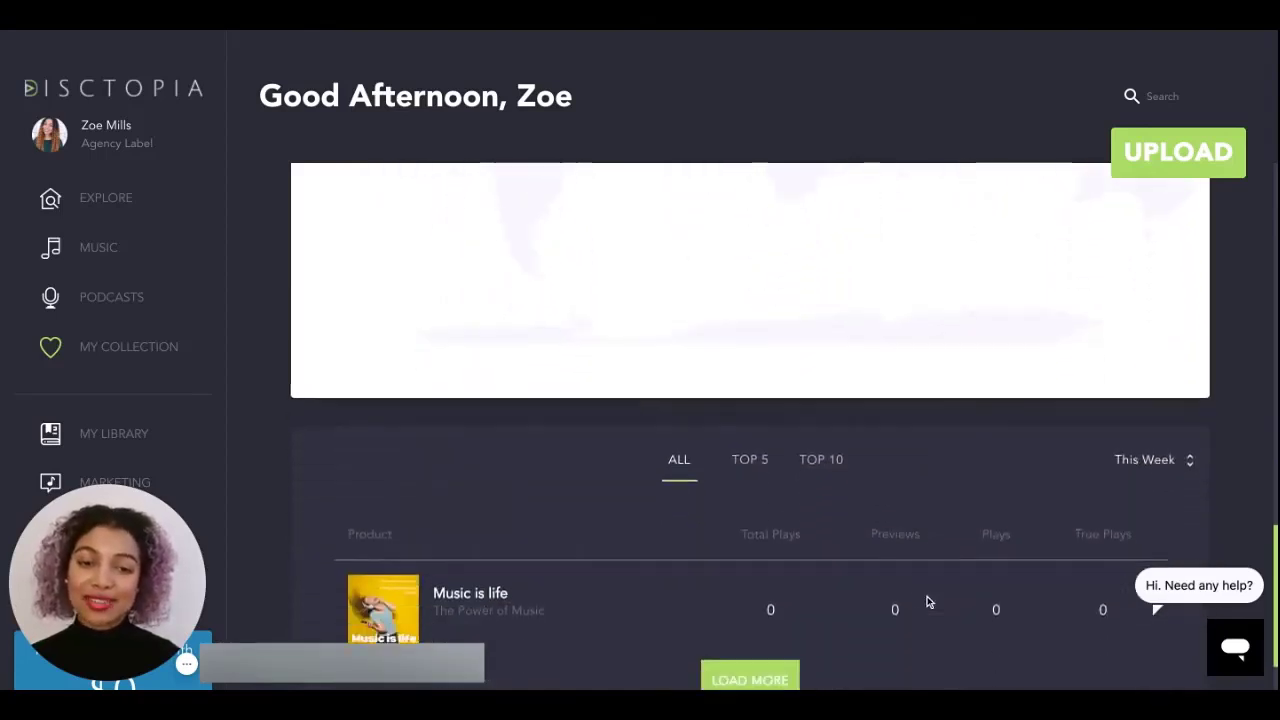
{"action": "scroll", "coordinate": [927, 600], "scroll_direction": "down", "scroll_amount": 1}
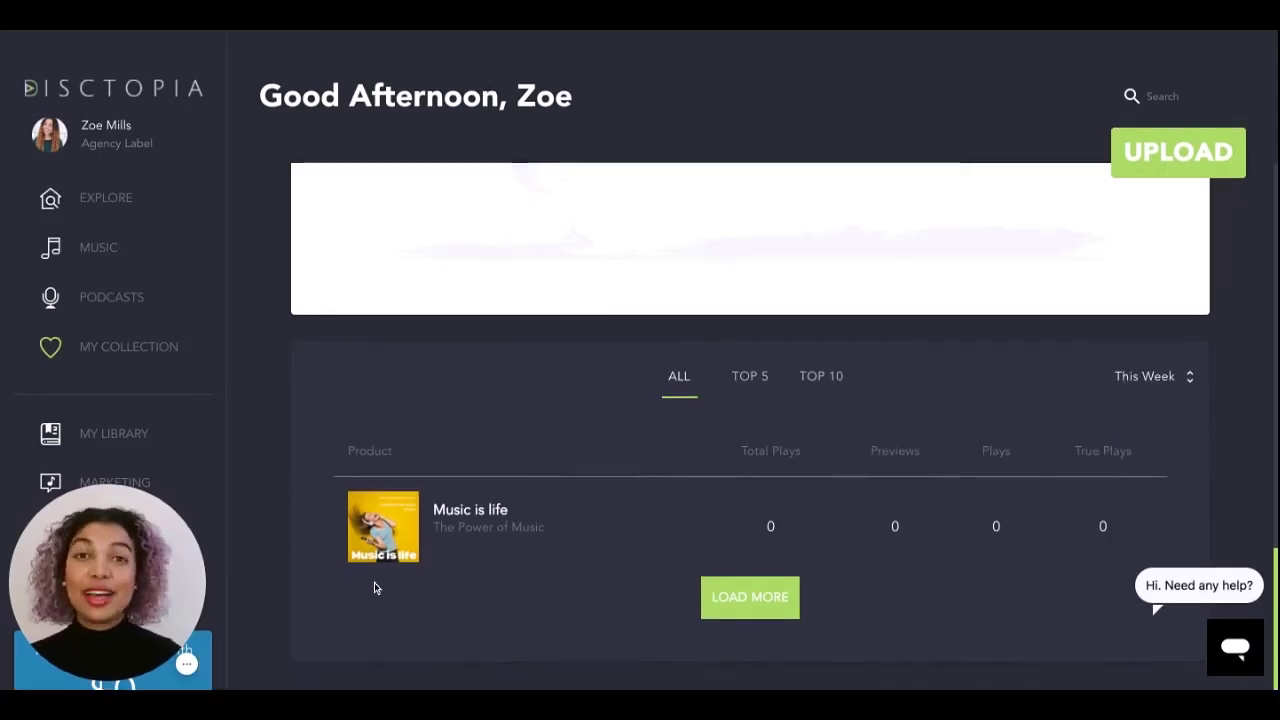
Return to the library of uploaded media and start a new merch upload
{"action": "scroll", "coordinate": [192, 360], "scroll_direction": "down", "scroll_amount": 3}
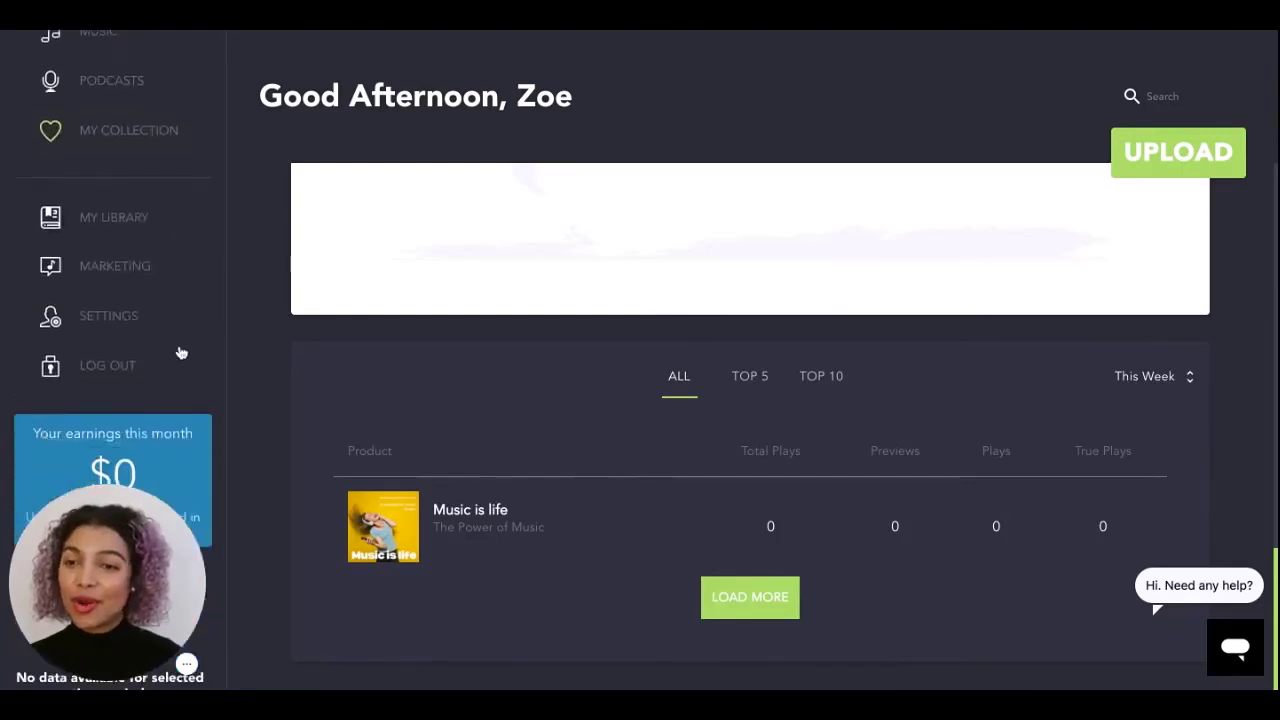
{"action": "left_click", "coordinate": [134, 207]}
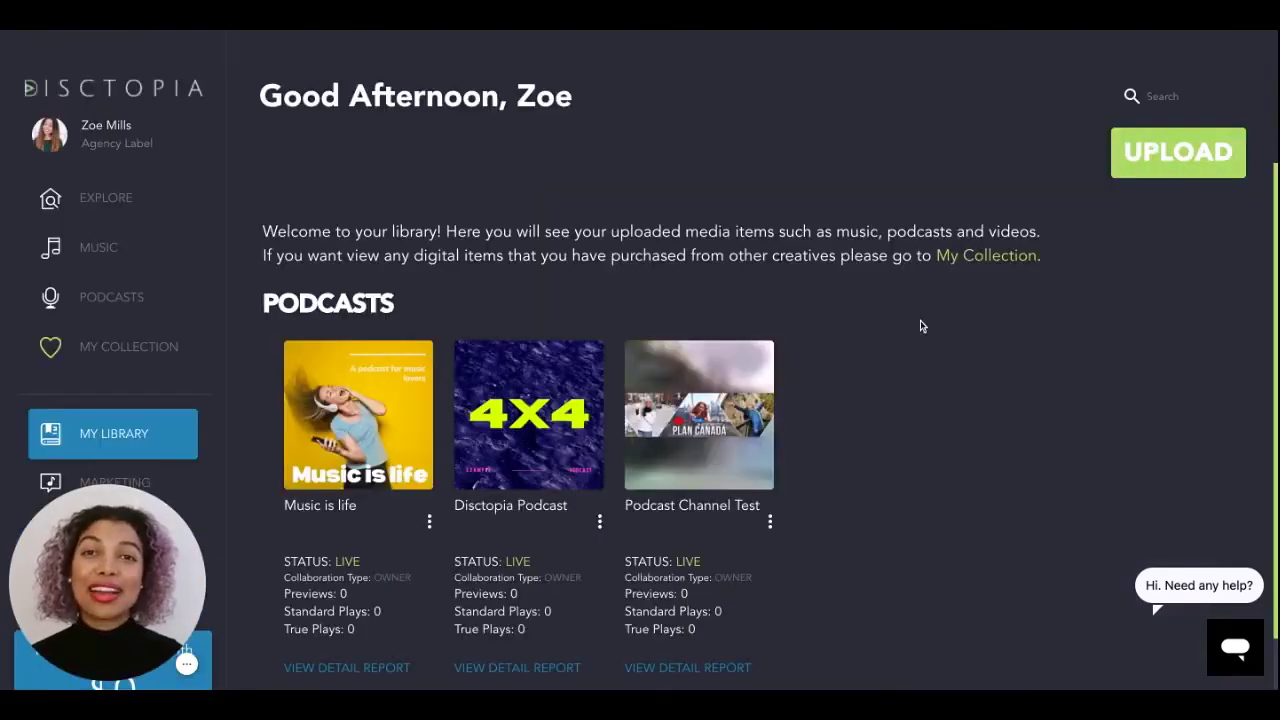
{"action": "left_click", "coordinate": [1178, 152]}
{"action": "left_click", "coordinate": [651, 381]}
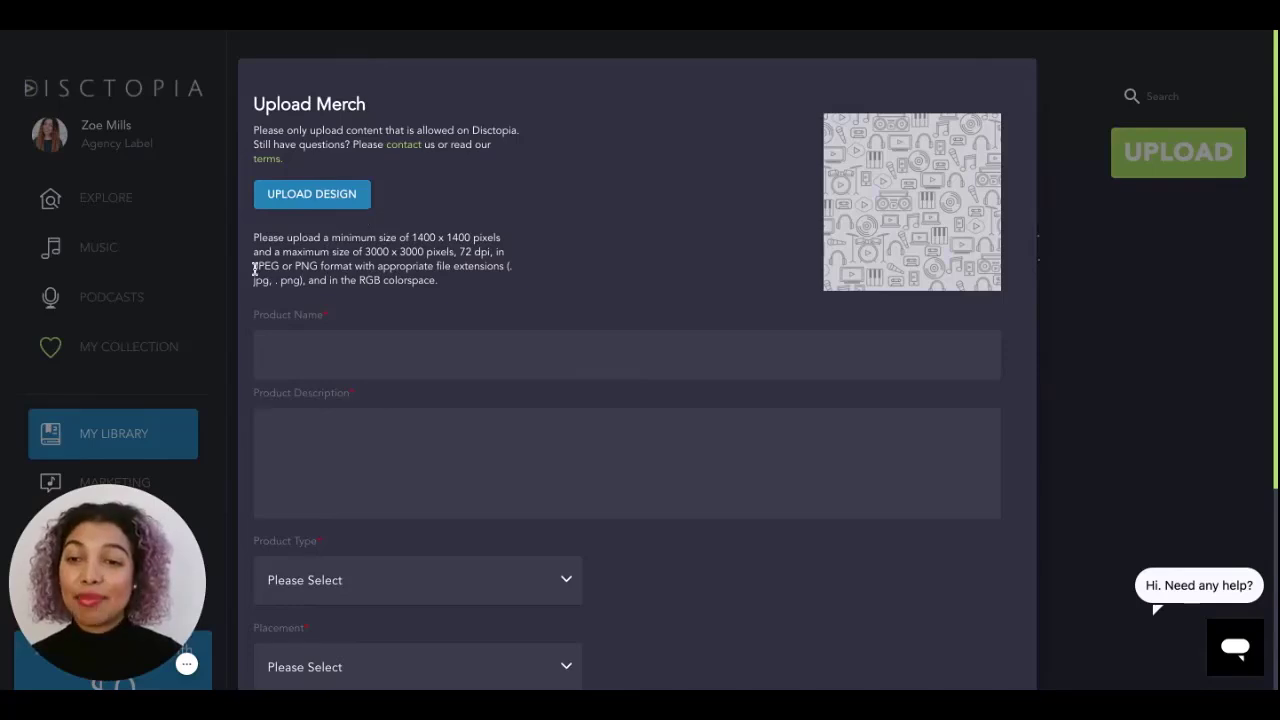
Check the accepted image formats, upload the headphones-and-heart logo as the merch design and name the product "Music is life Merch"
{"action": "left_click_drag", "start_coordinate": [255, 268], "coordinate": [318, 268]}
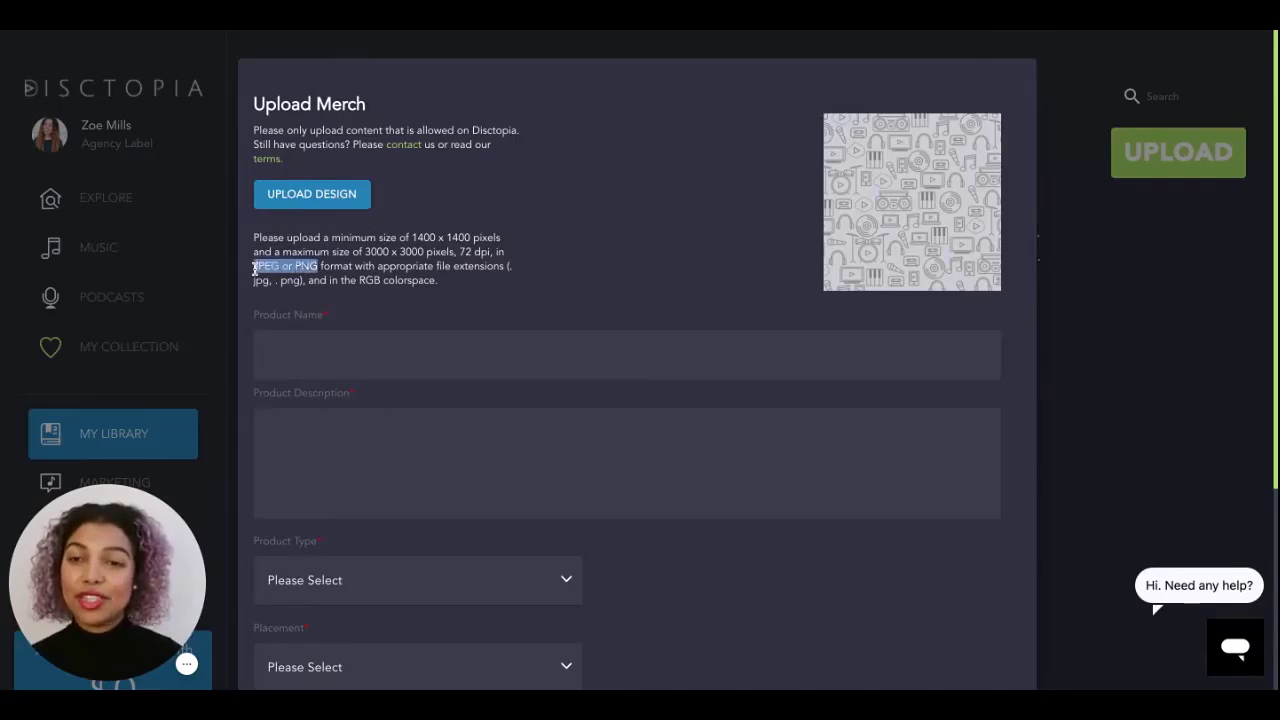
{"action": "left_click", "coordinate": [311, 195]}
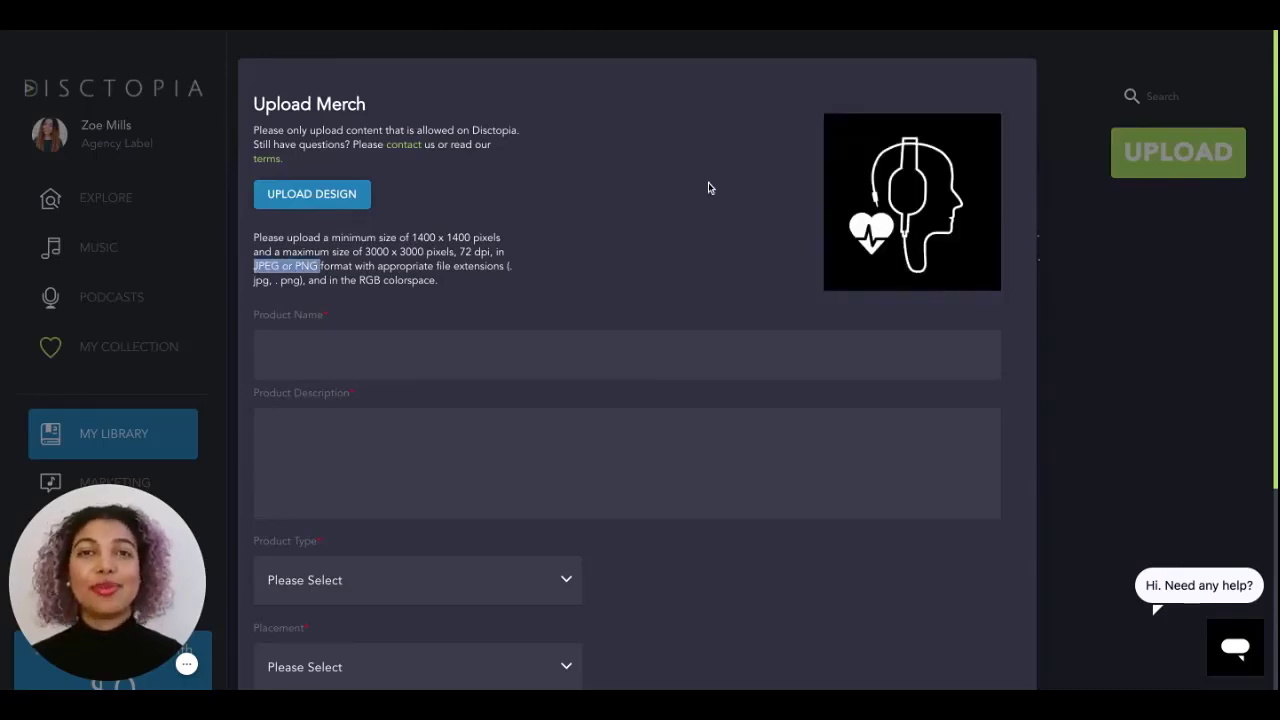
{"action": "scroll", "coordinate": [676, 223], "scroll_direction": "down", "scroll_amount": 1}
{"action": "left_click", "coordinate": [482, 297]}
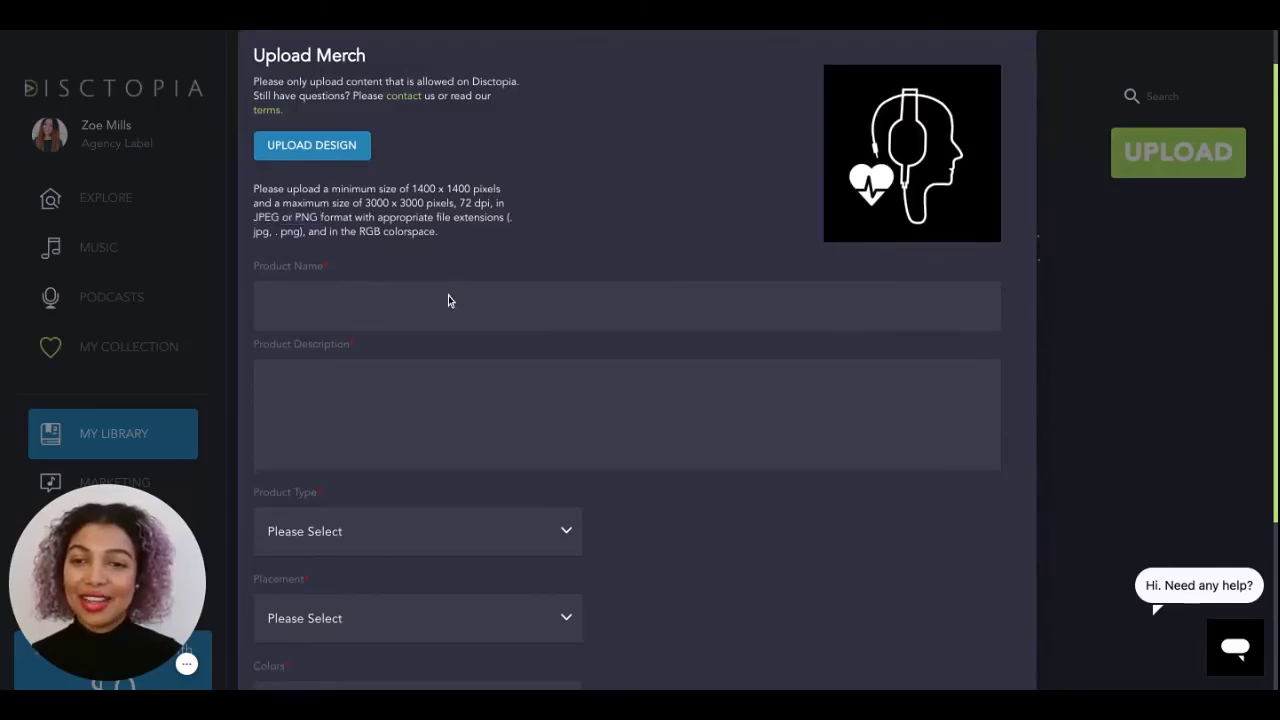
{"action": "type", "text": "Mu"}
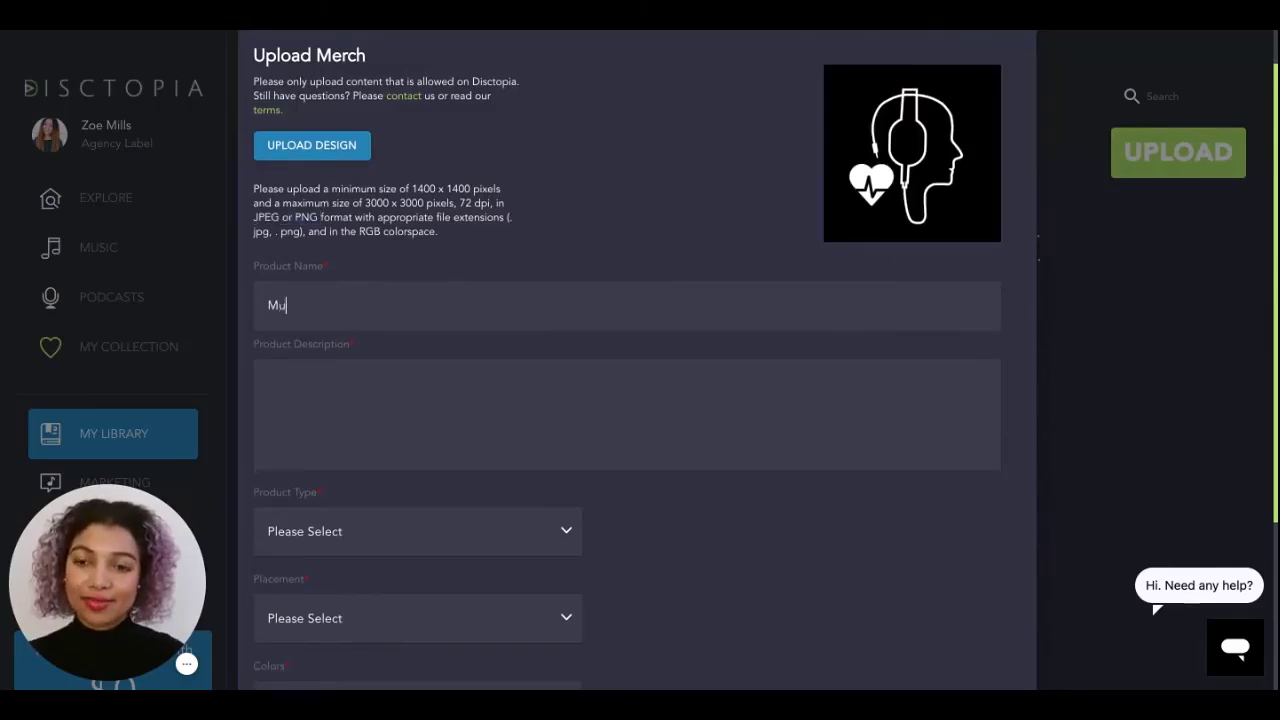
{"action": "type", "text": "sic is life Merch"}
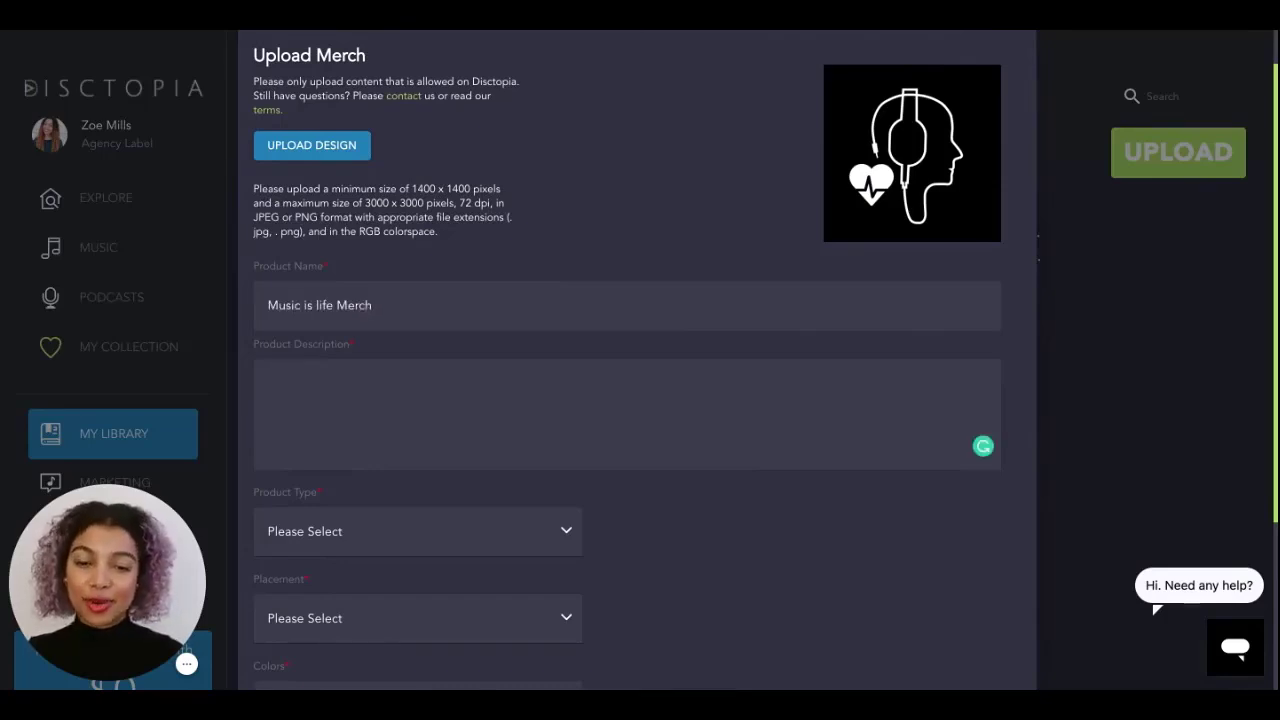
Enter "Music is life logo on a shirt" as the product description
{"action": "type", "text": "Music is life l"}
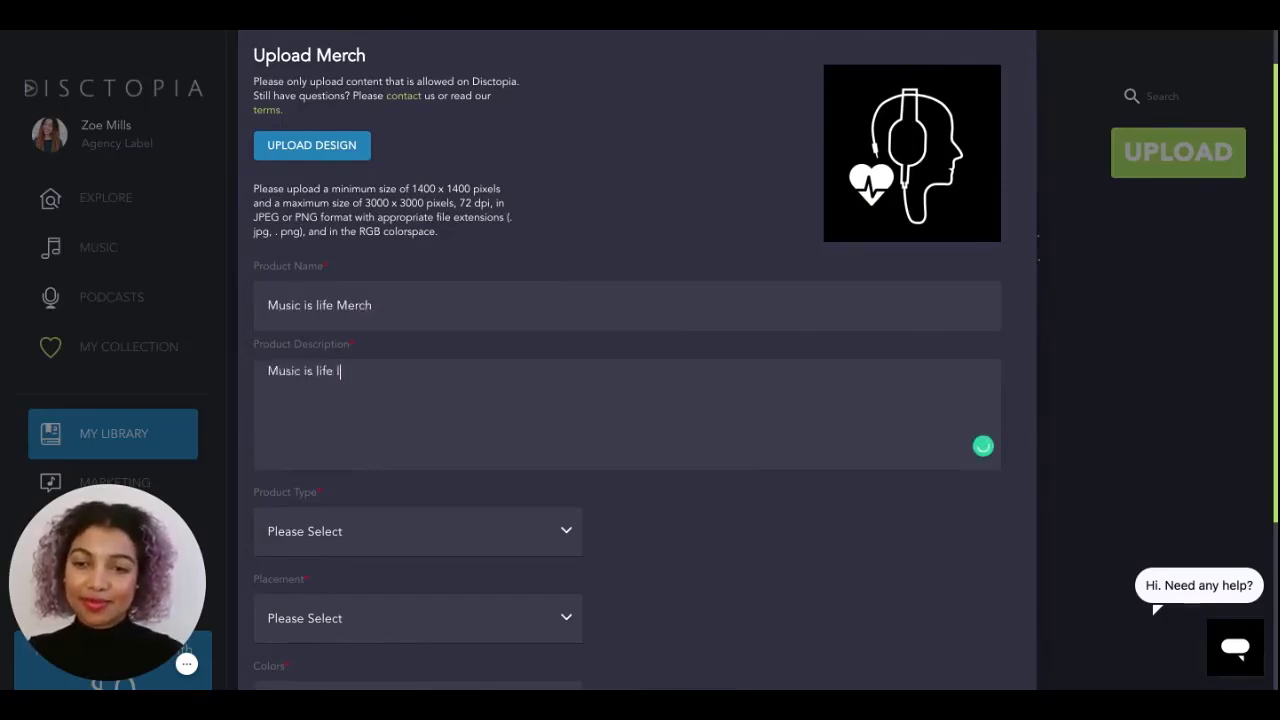
{"action": "type", "text": "ogo on a shi"}
{"action": "key", "text": "BackSpace"}
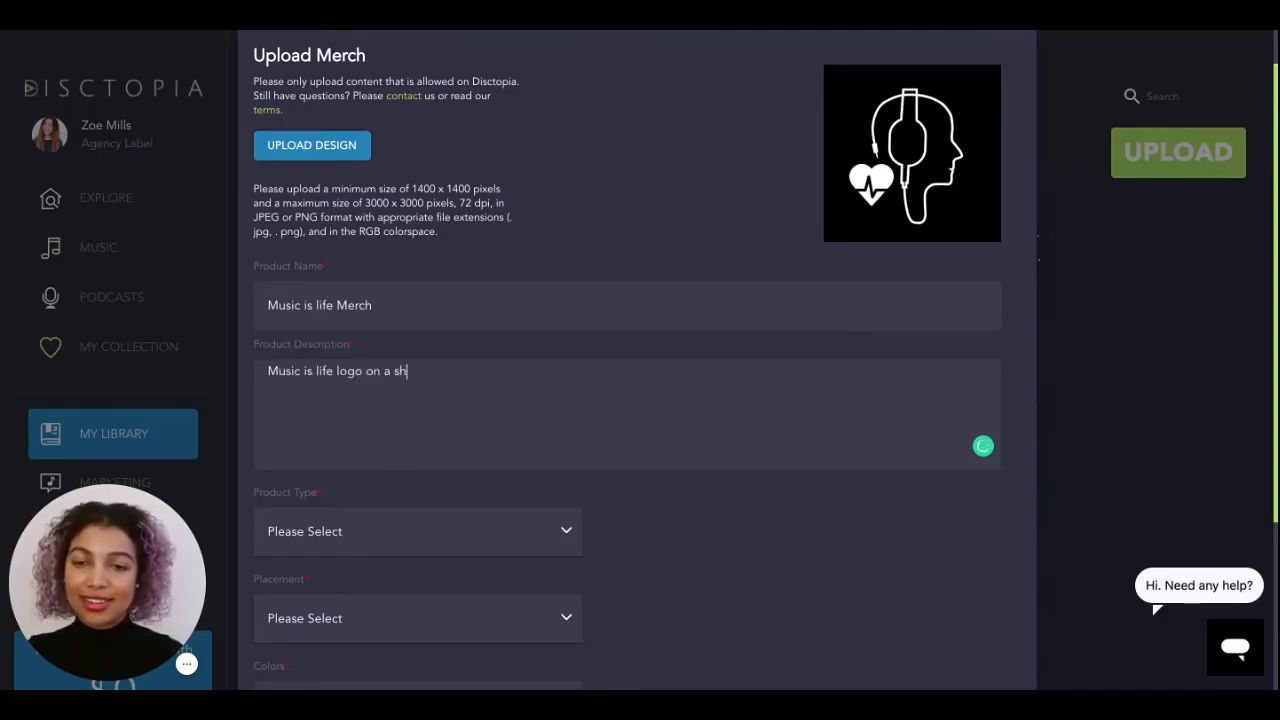
{"action": "key", "text": "BackSpace"}
{"action": "type", "text": "hirt"}
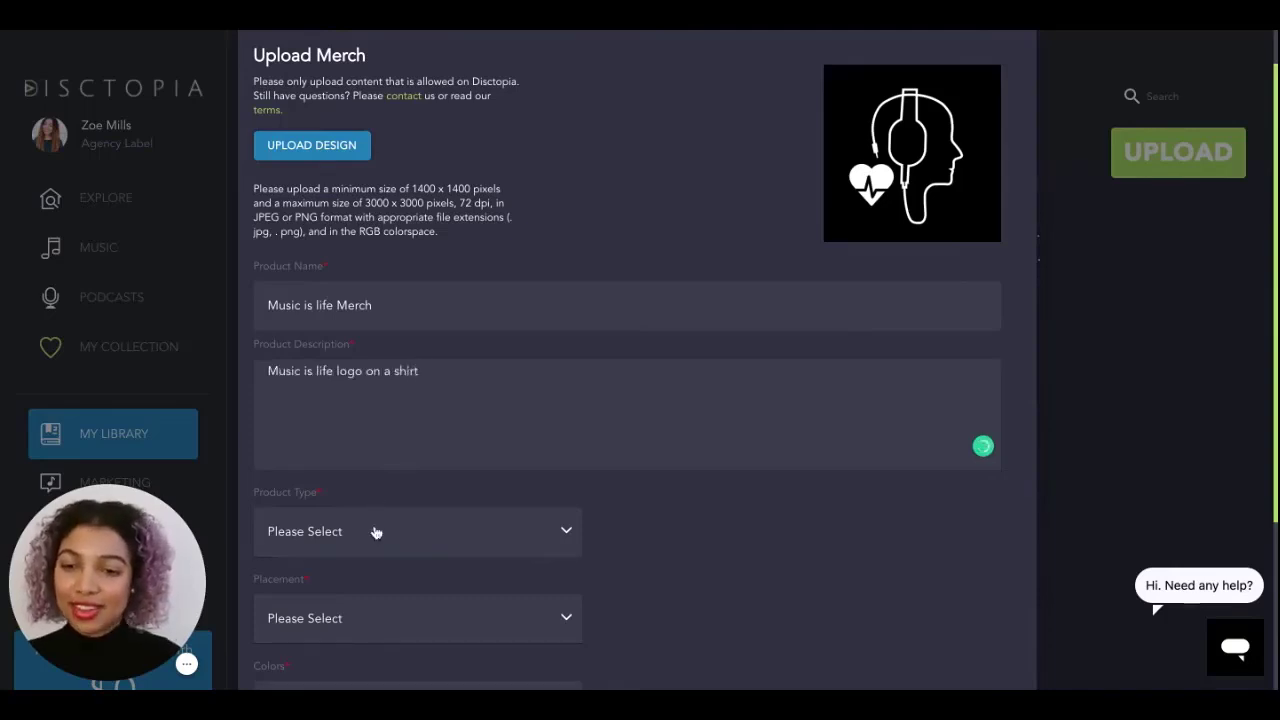
Set the product type to T-Shirt, the placement to Front and the color to Black (#27262b)
{"action": "left_click", "coordinate": [376, 532]}
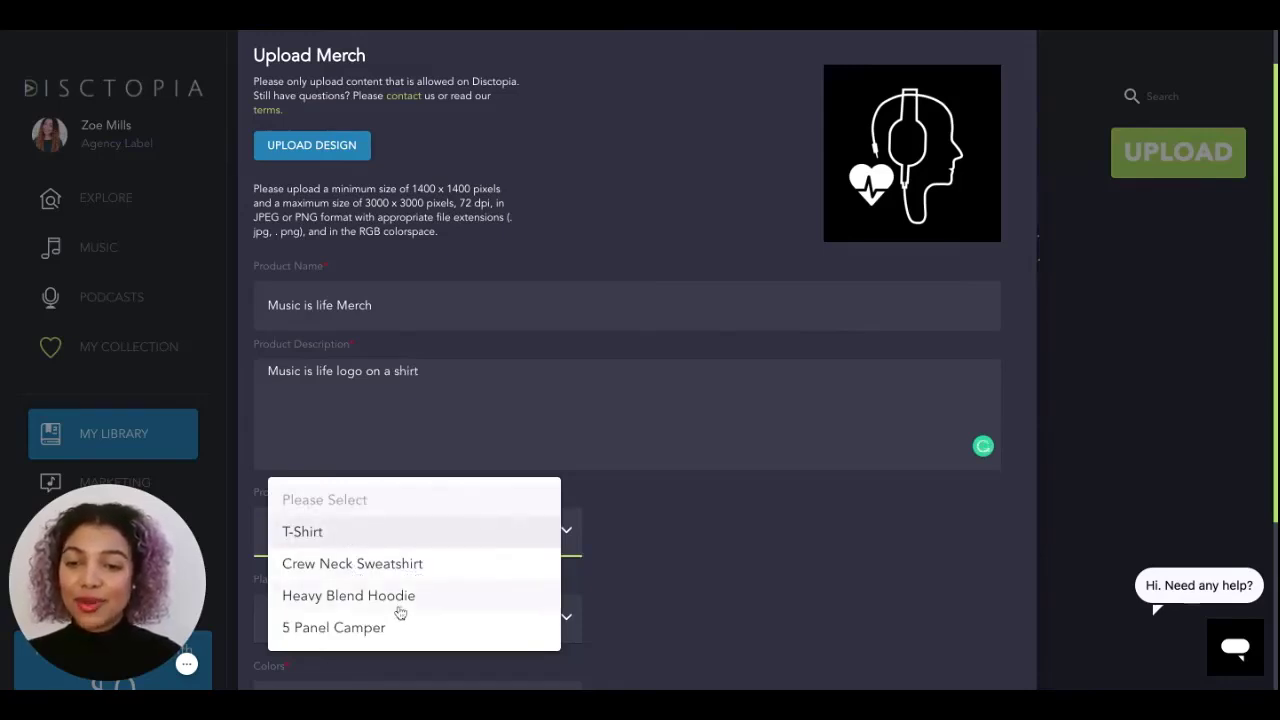
{"action": "left_click", "coordinate": [346, 537]}
{"action": "scroll", "coordinate": [457, 363], "scroll_direction": "down", "scroll_amount": 2}
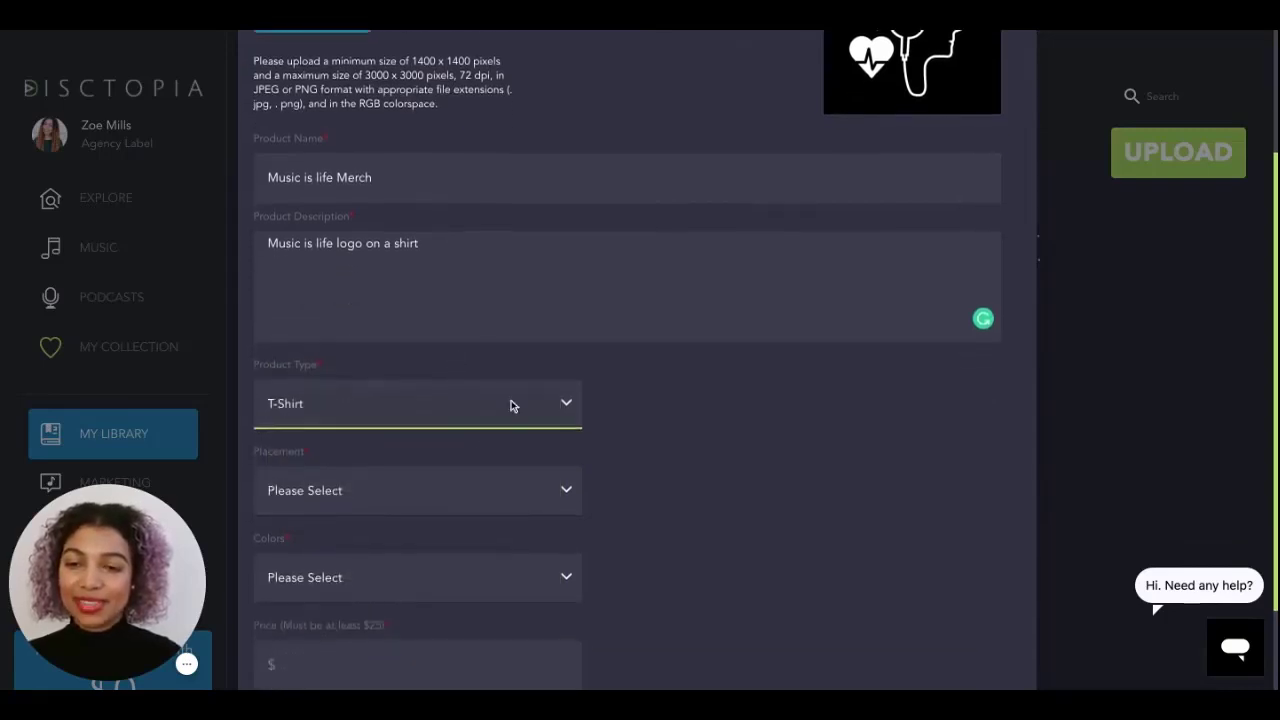
{"action": "scroll", "coordinate": [453, 471], "scroll_direction": "down", "scroll_amount": 2}
{"action": "left_click", "coordinate": [392, 407]}
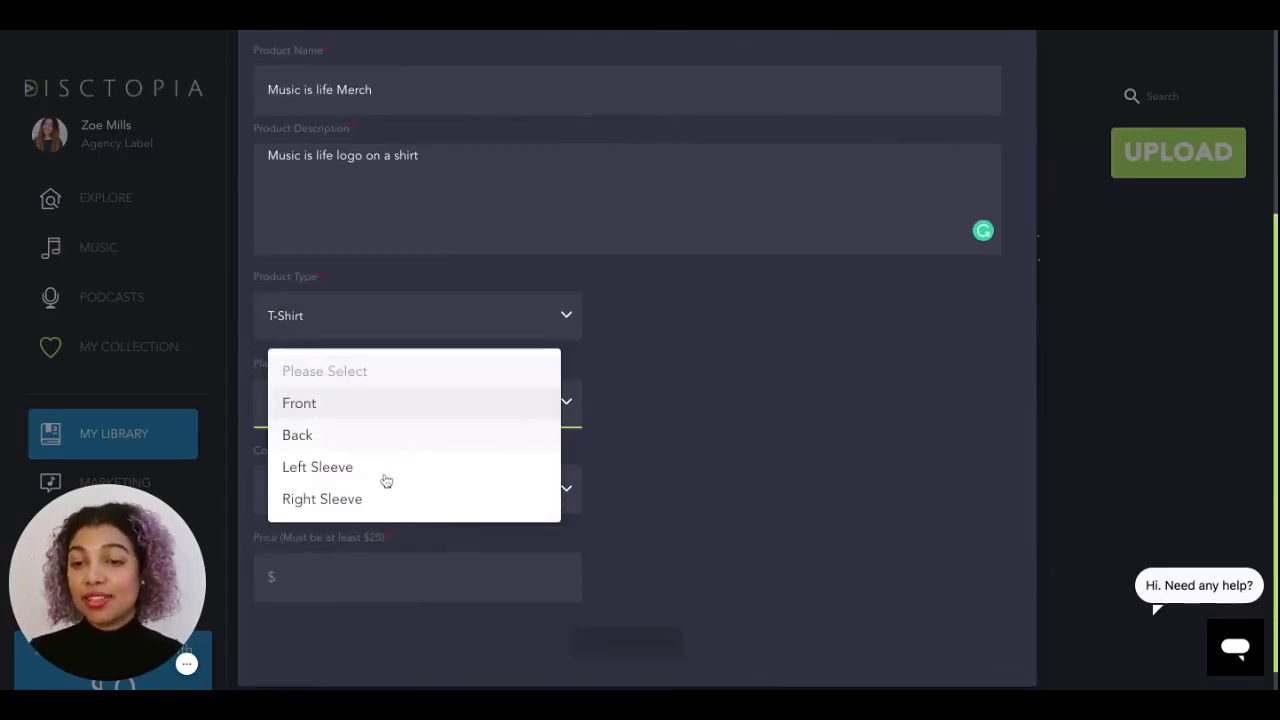
{"action": "left_click", "coordinate": [380, 411]}
{"action": "scroll", "coordinate": [380, 411], "scroll_direction": "down", "scroll_amount": 1}
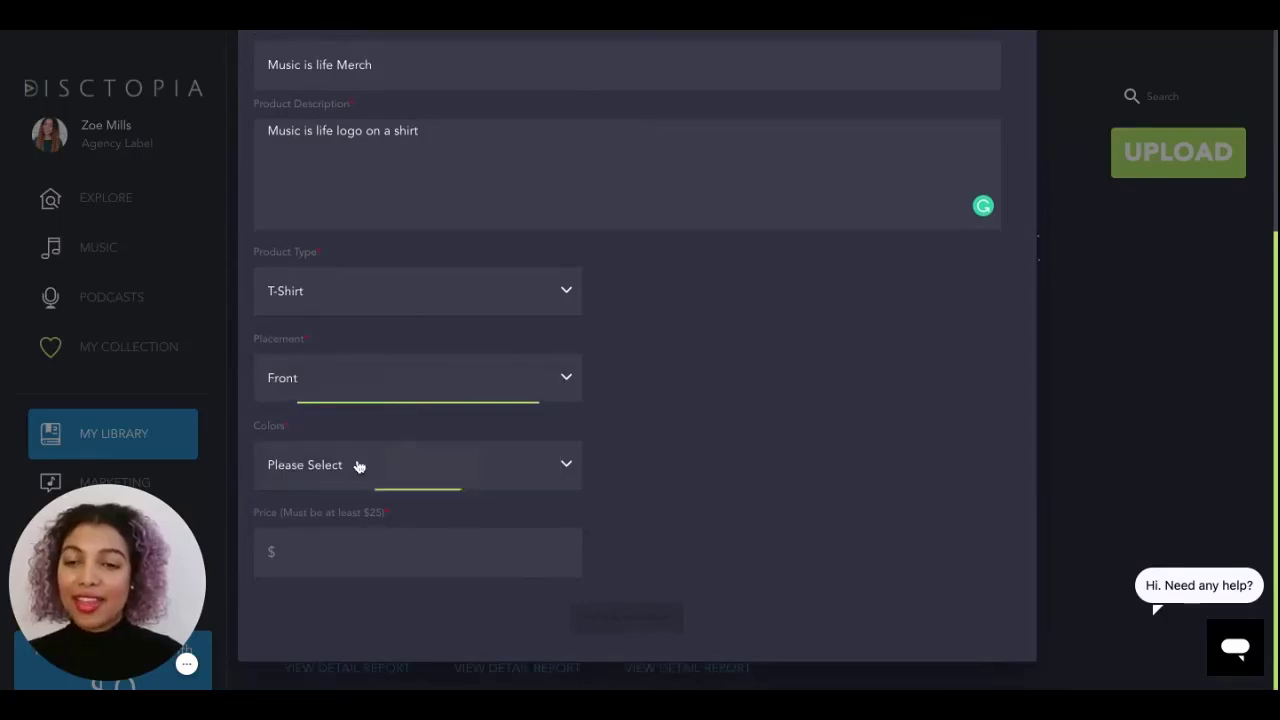
{"action": "left_click", "coordinate": [358, 465]}
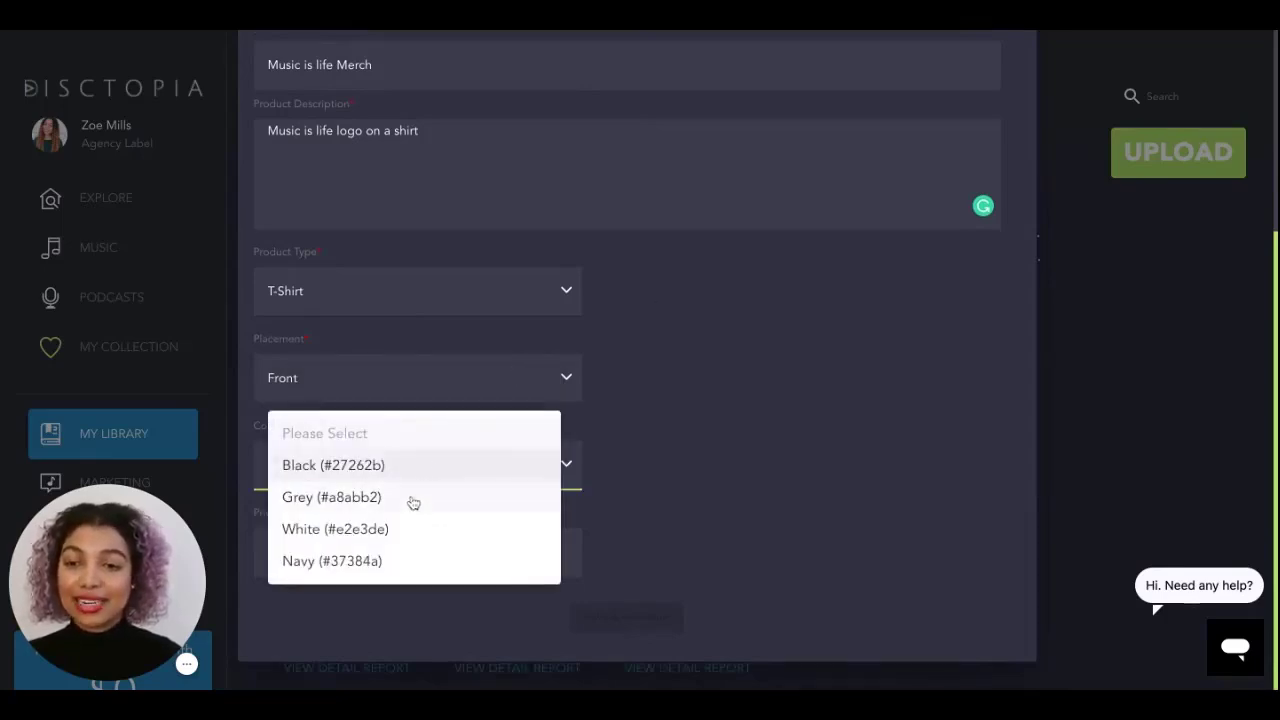
{"action": "left_click", "coordinate": [364, 478]}
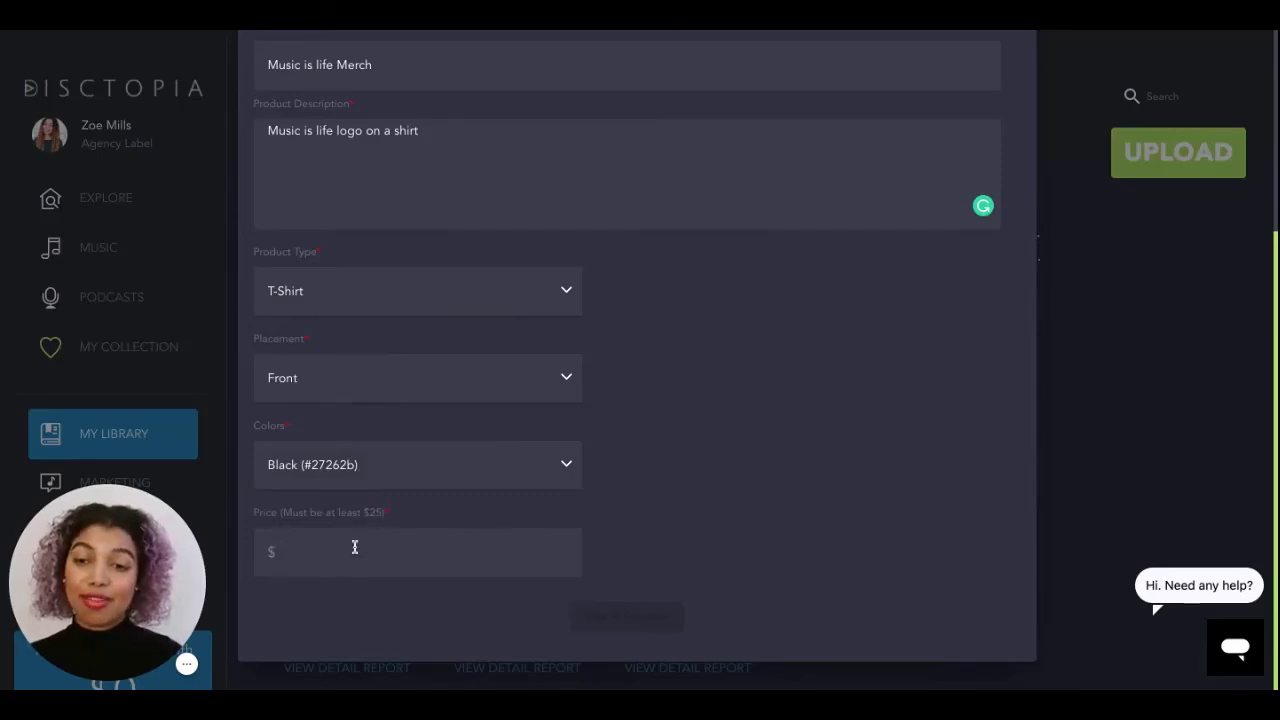
Set the price to $30, and save the merch product to finish its upload
{"action": "type", "text": "30"}
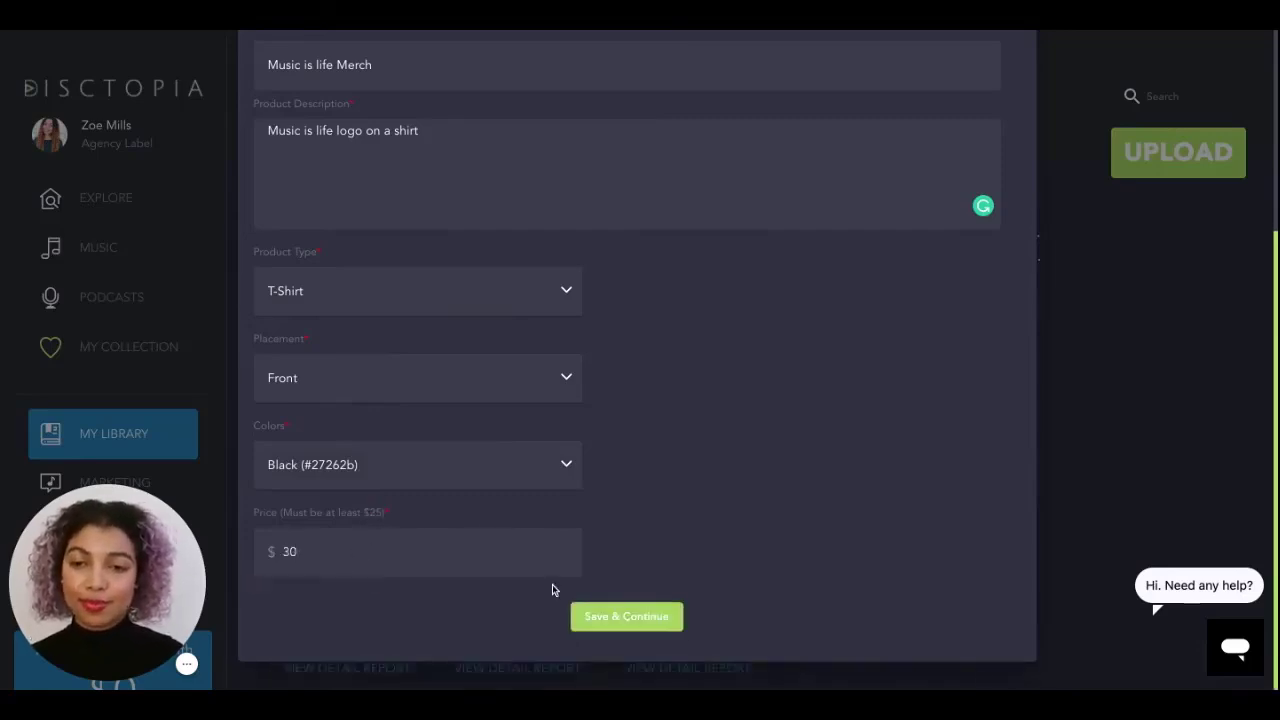
{"action": "left_click", "coordinate": [627, 617]}
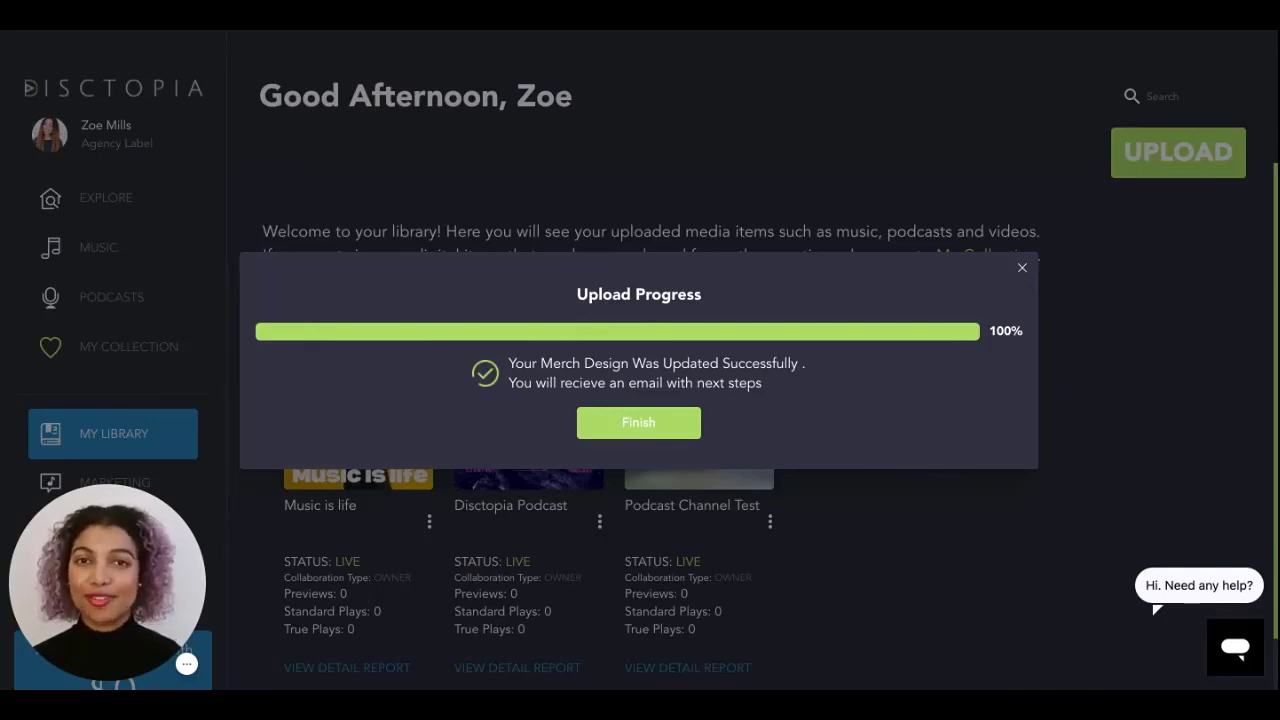
{"action": "left_click", "coordinate": [638, 422]}
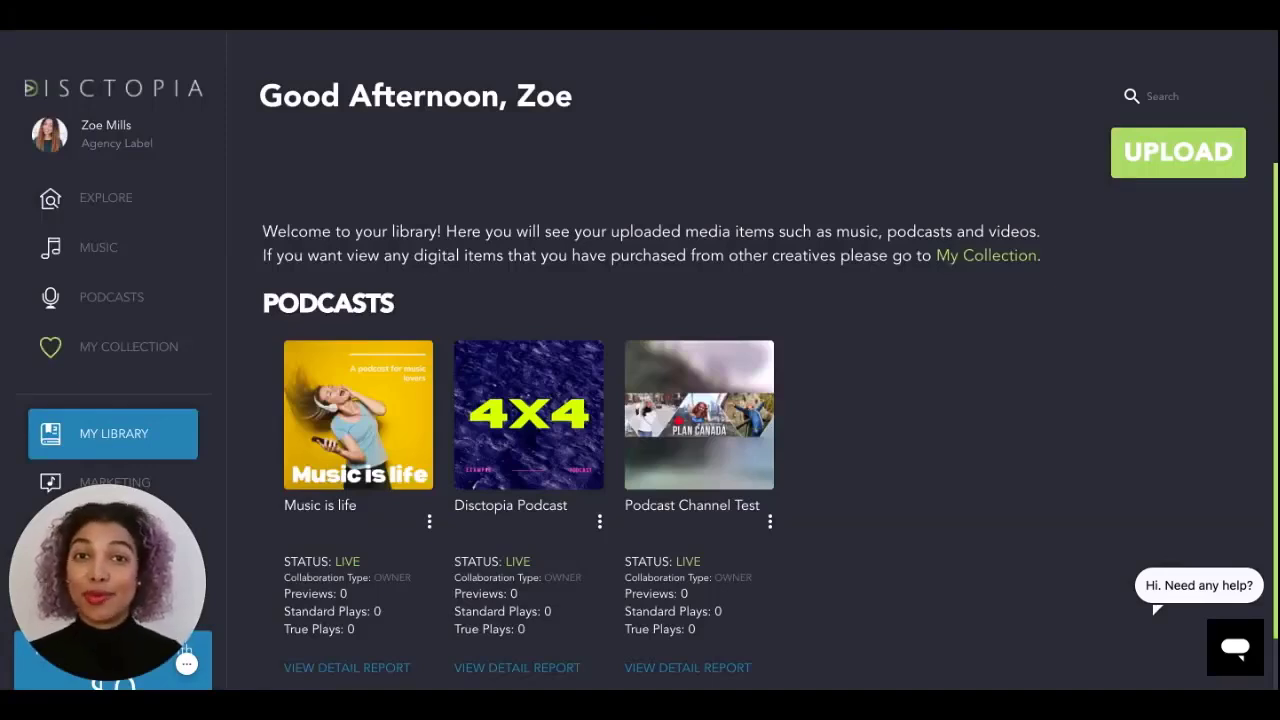
Open the security section of the account settings and request a password reset email
{"action": "scroll", "coordinate": [132, 392], "scroll_direction": "down", "scroll_amount": 3}
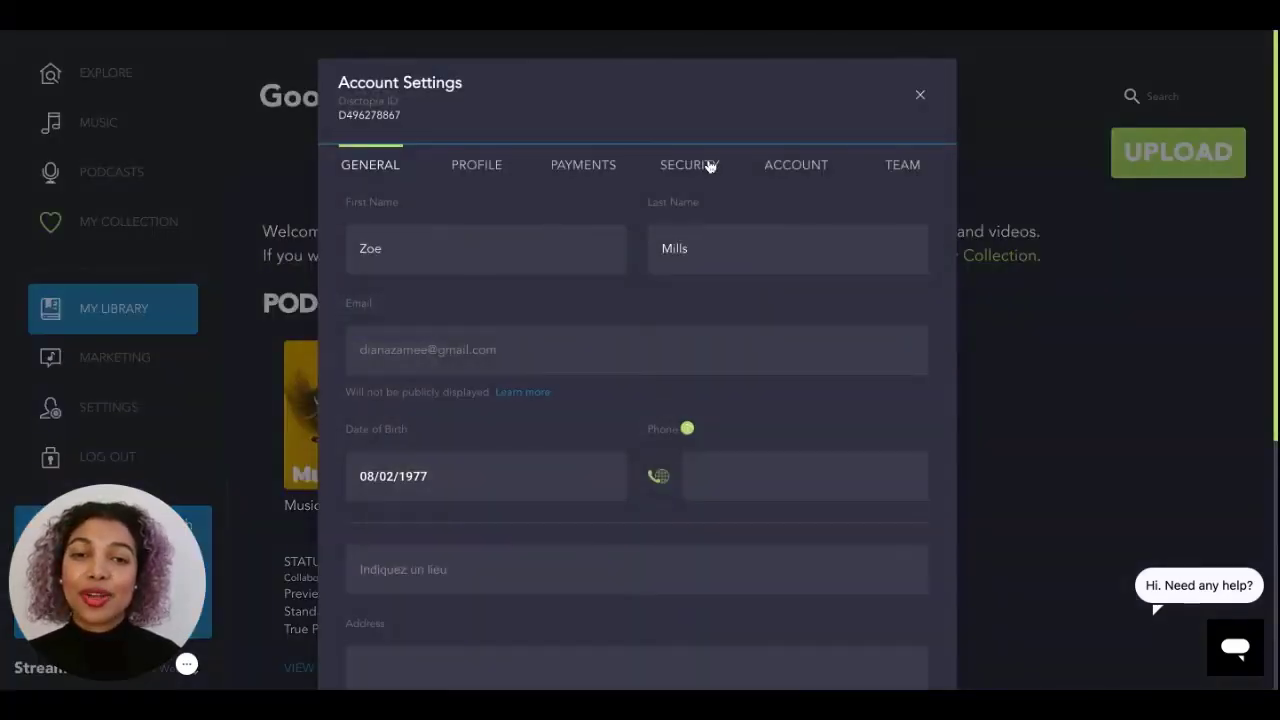
{"action": "left_click", "coordinate": [705, 167]}
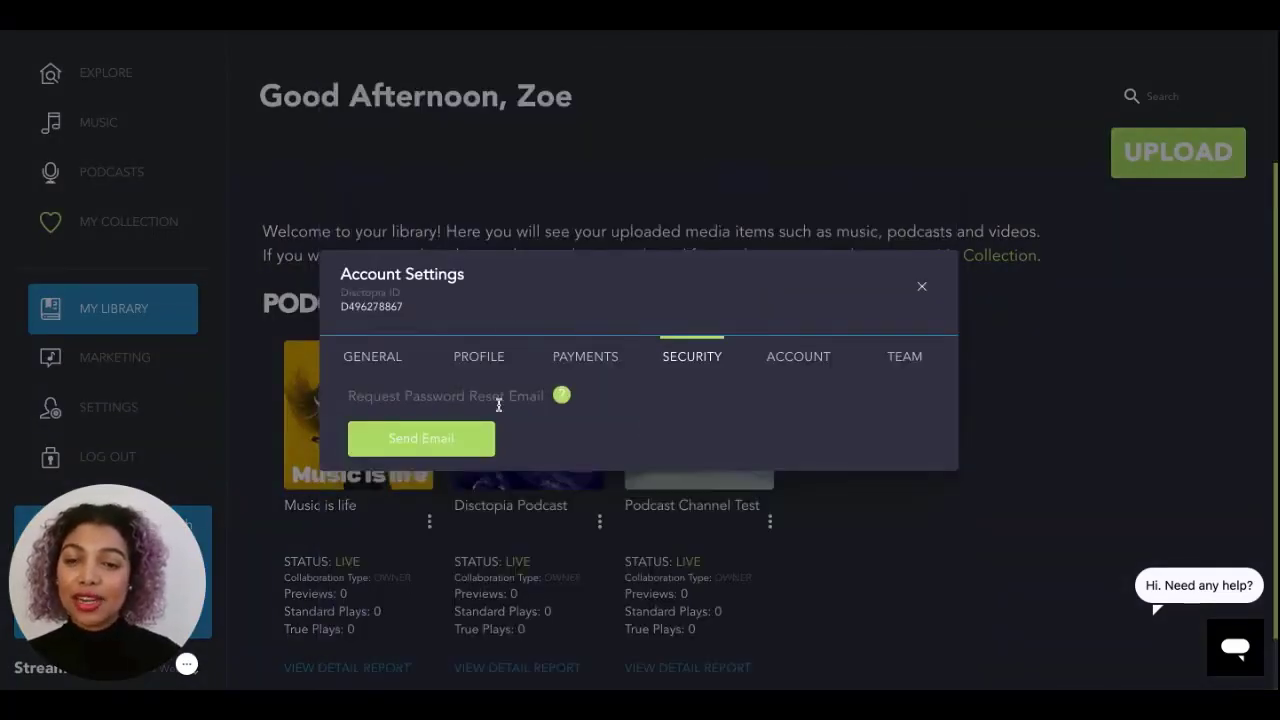
{"action": "left_click", "coordinate": [430, 441]}
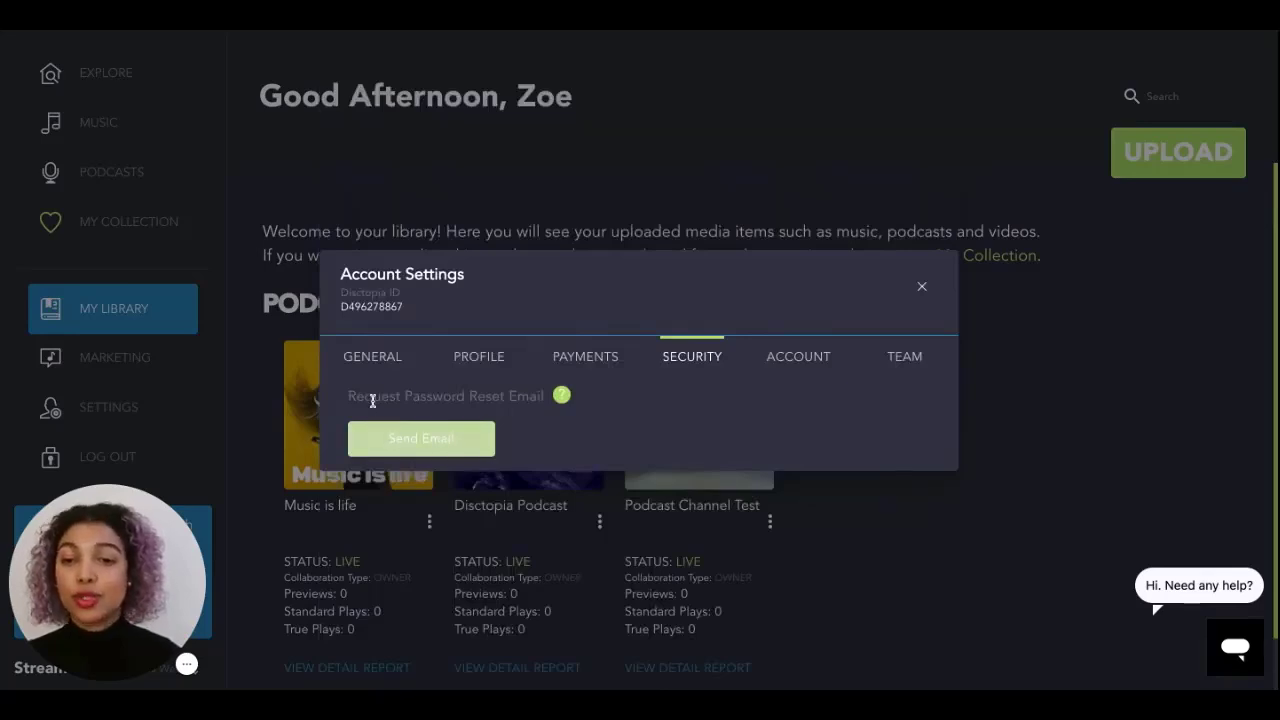
Send the password reset email from the security section and close the account settings
{"action": "left_click_drag", "start_coordinate": [350, 396], "coordinate": [537, 396]}
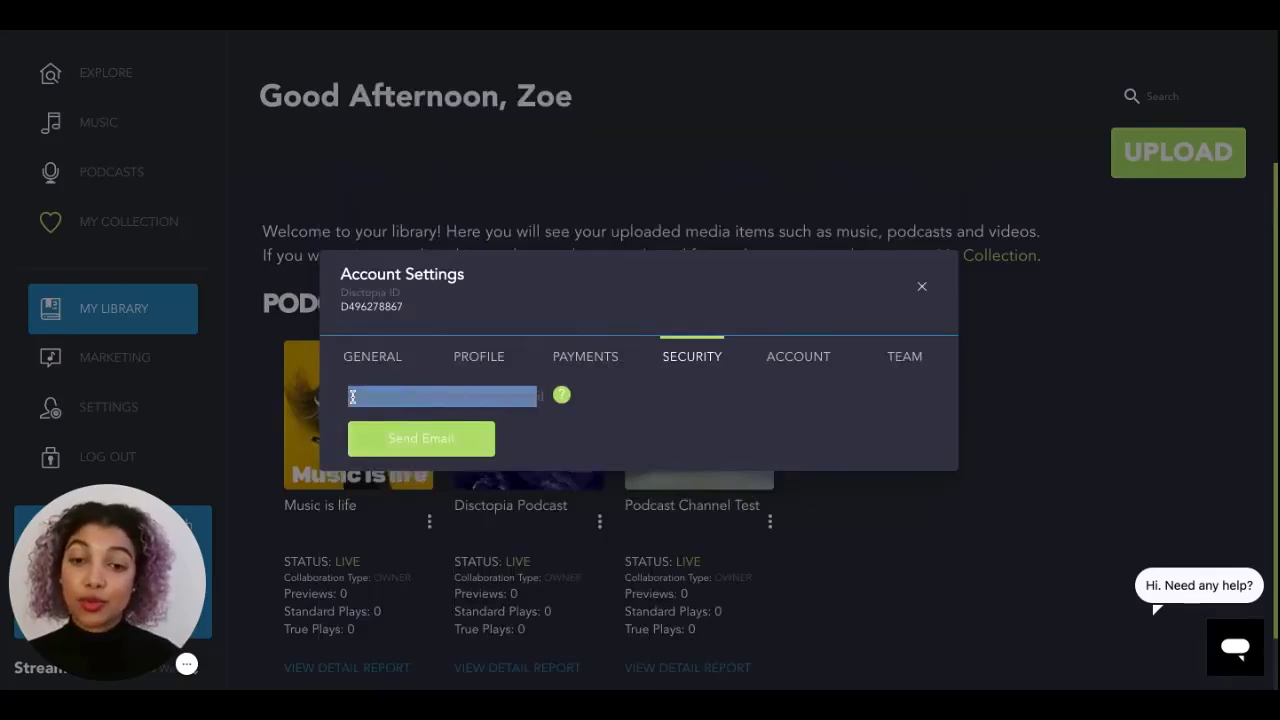
{"action": "left_click", "coordinate": [462, 442]}
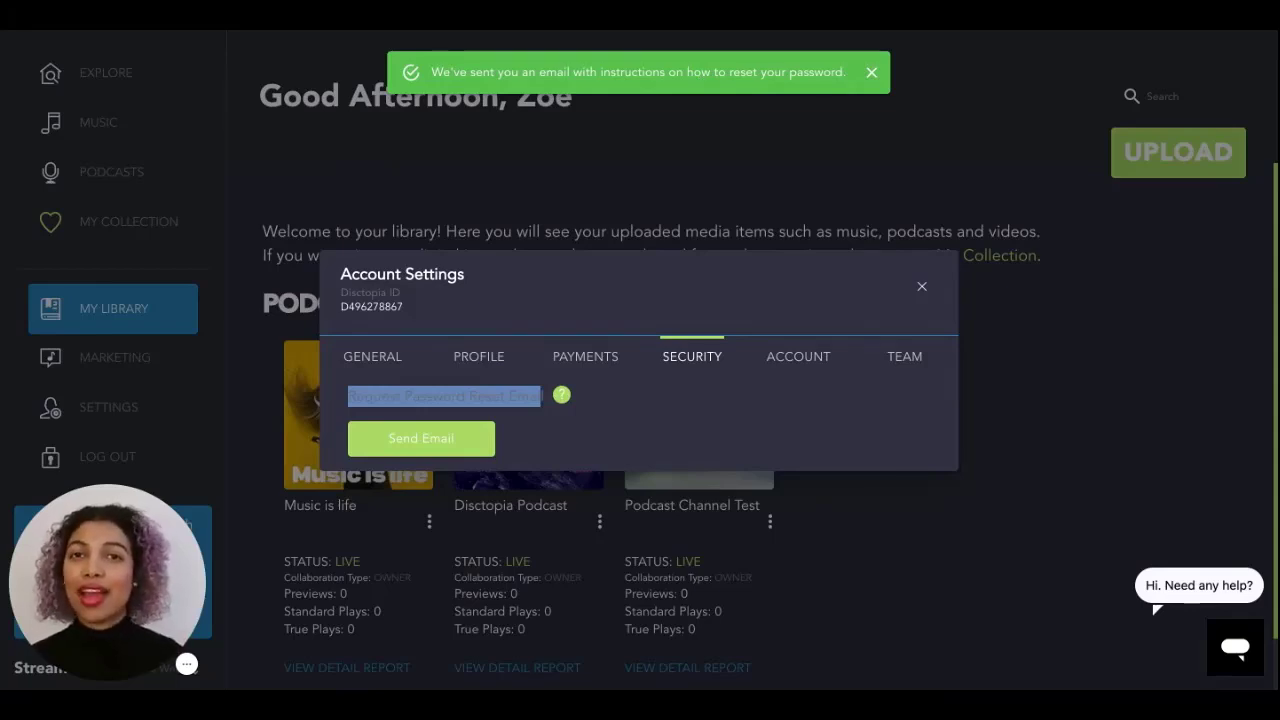
{"action": "left_click", "coordinate": [923, 288]}
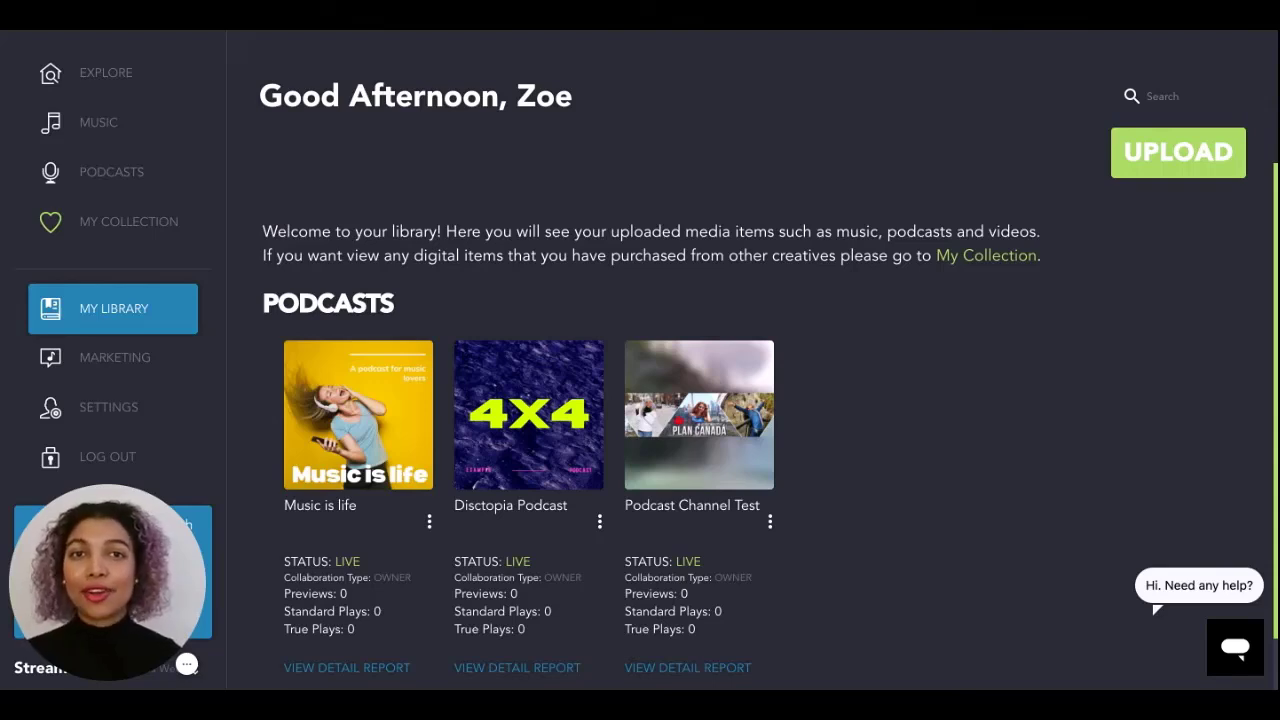
Open the profile section of the account settings and enter the creator's Twitter and Instagram handles
{"action": "left_click", "coordinate": [110, 420]}
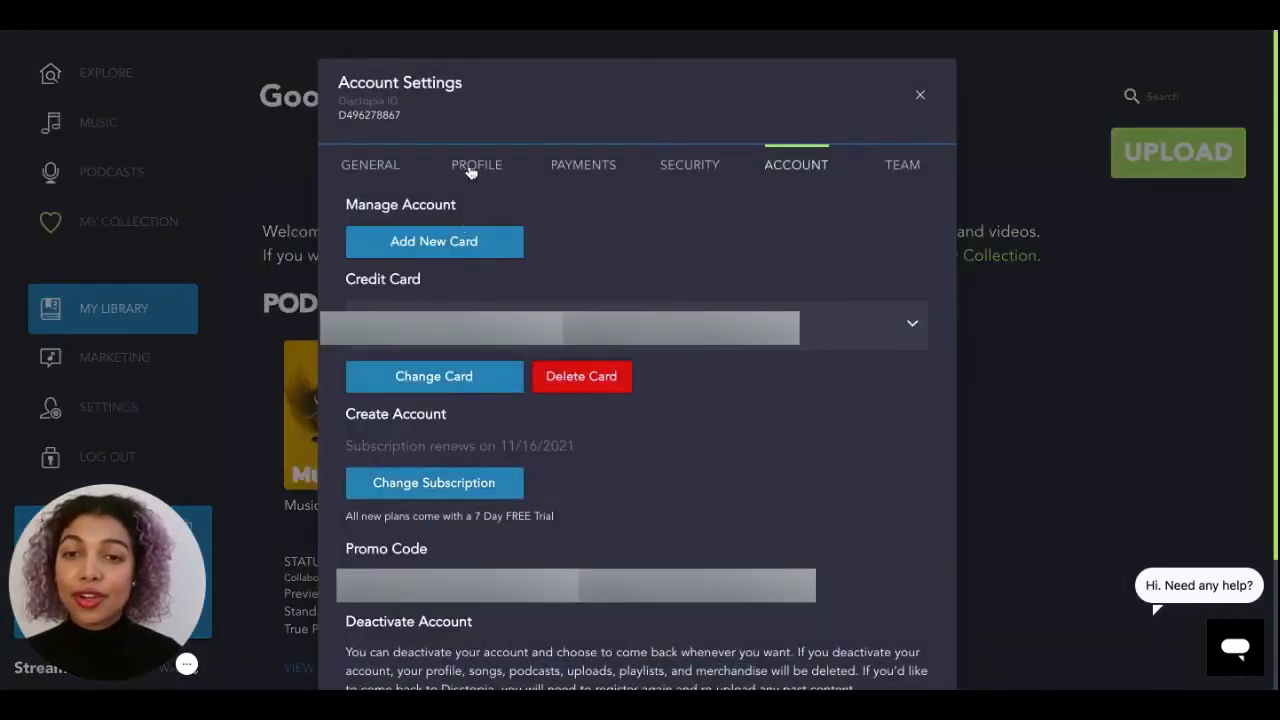
{"action": "left_click", "coordinate": [470, 168]}
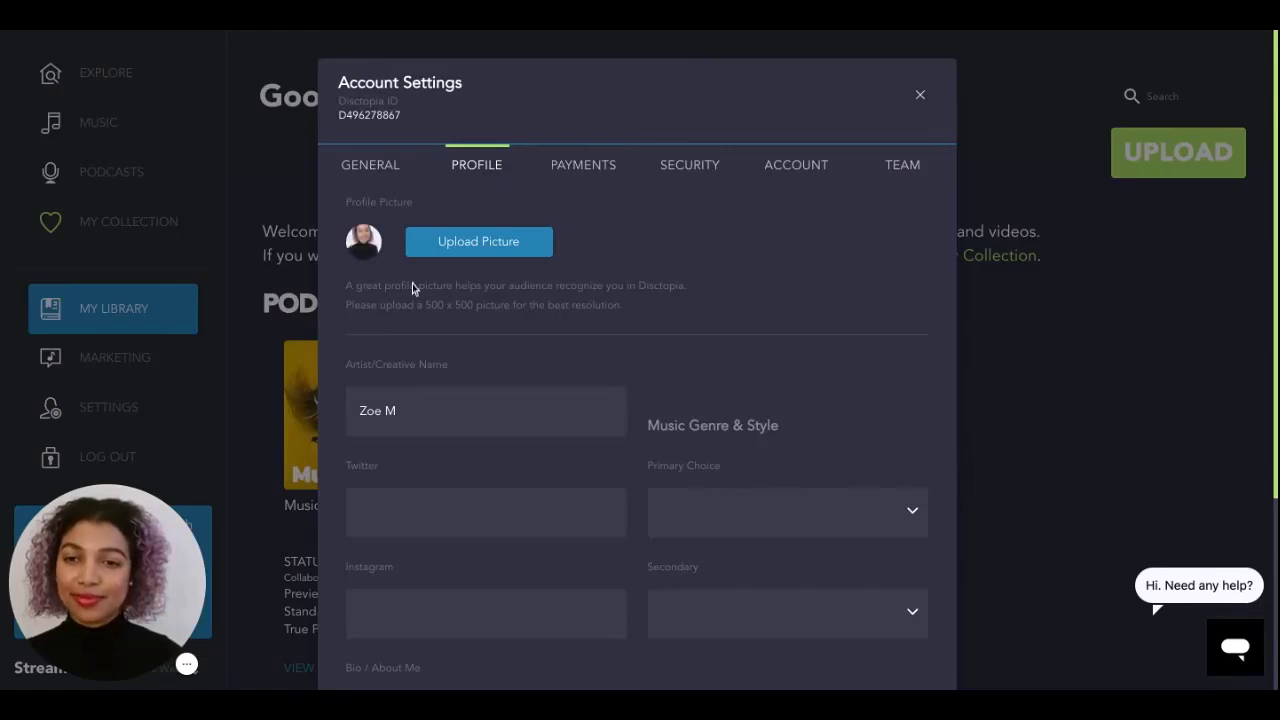
{"action": "scroll", "coordinate": [505, 351], "scroll_direction": "down", "scroll_amount": 1}
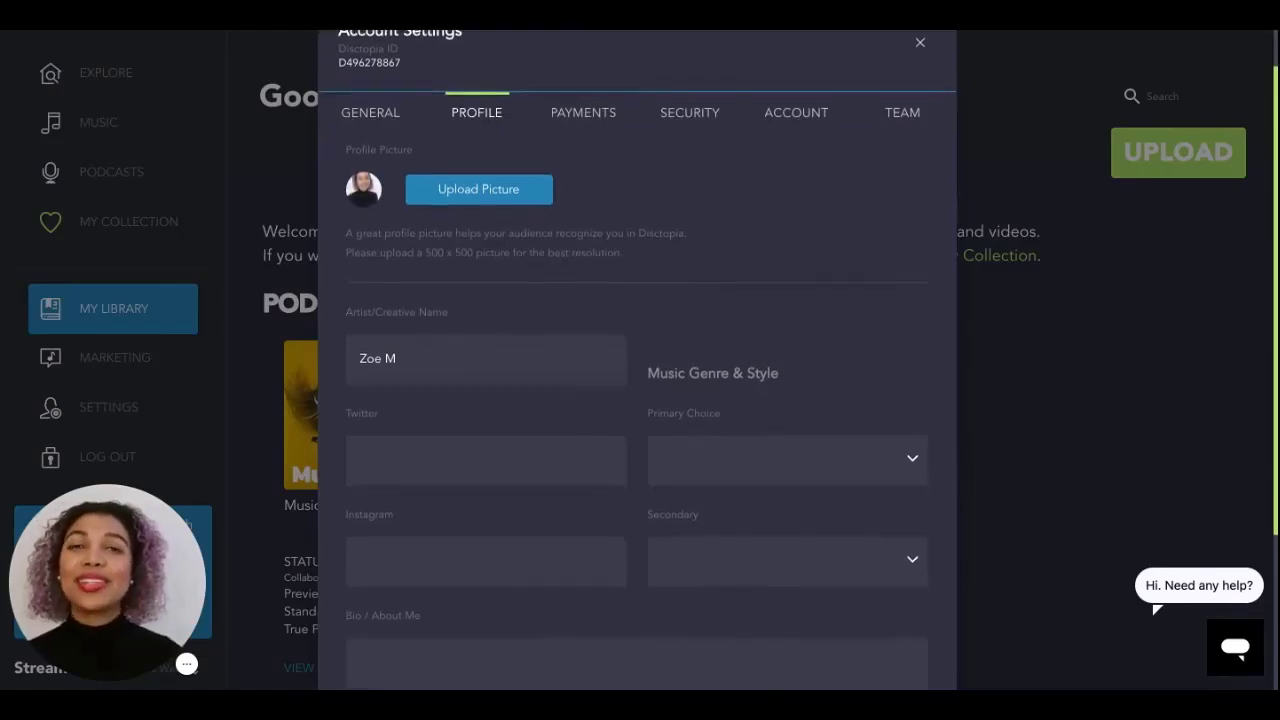
{"action": "scroll", "coordinate": [418, 288], "scroll_direction": "down", "scroll_amount": 1}
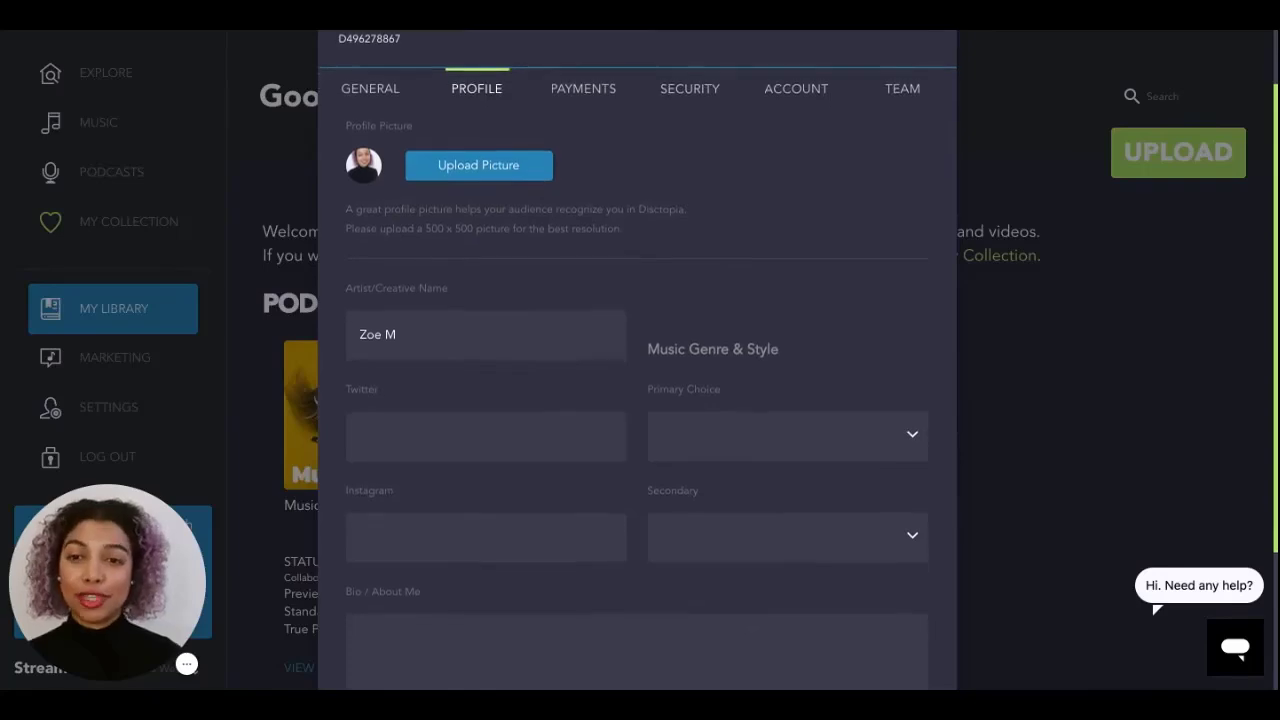
{"action": "left_click", "coordinate": [440, 287]}
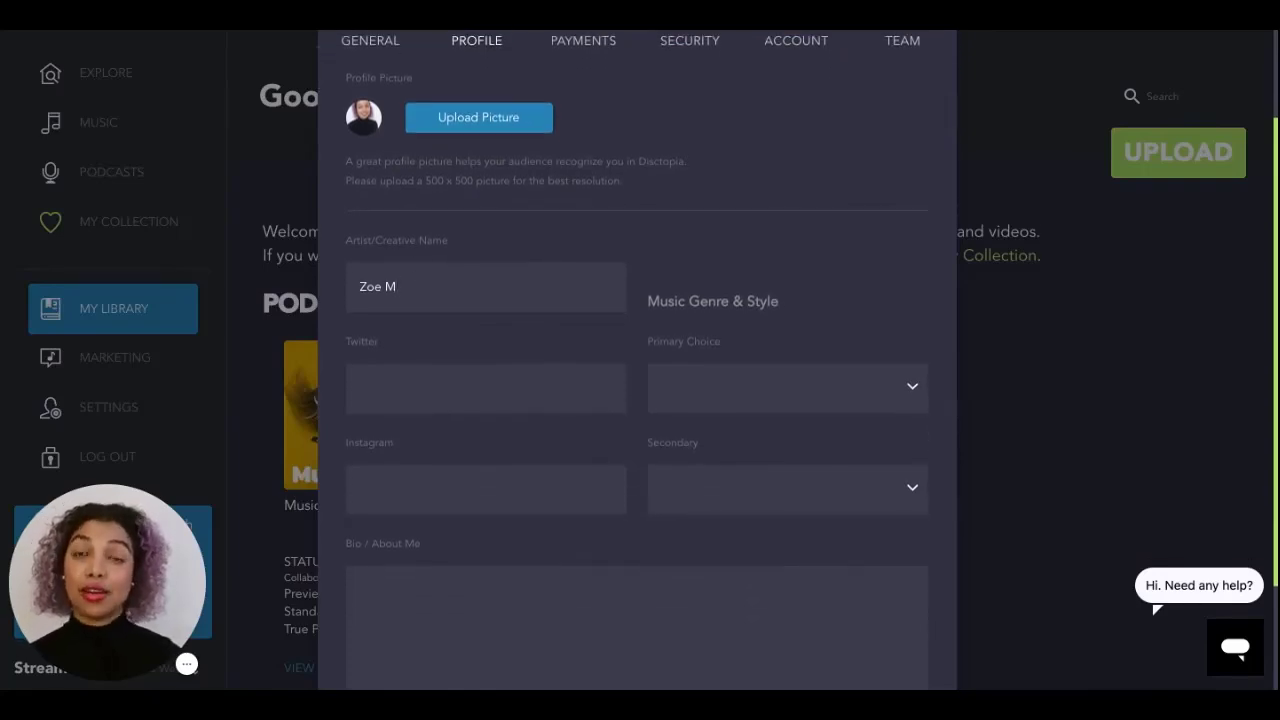
{"action": "scroll", "coordinate": [489, 268], "scroll_direction": "down", "scroll_amount": 2}
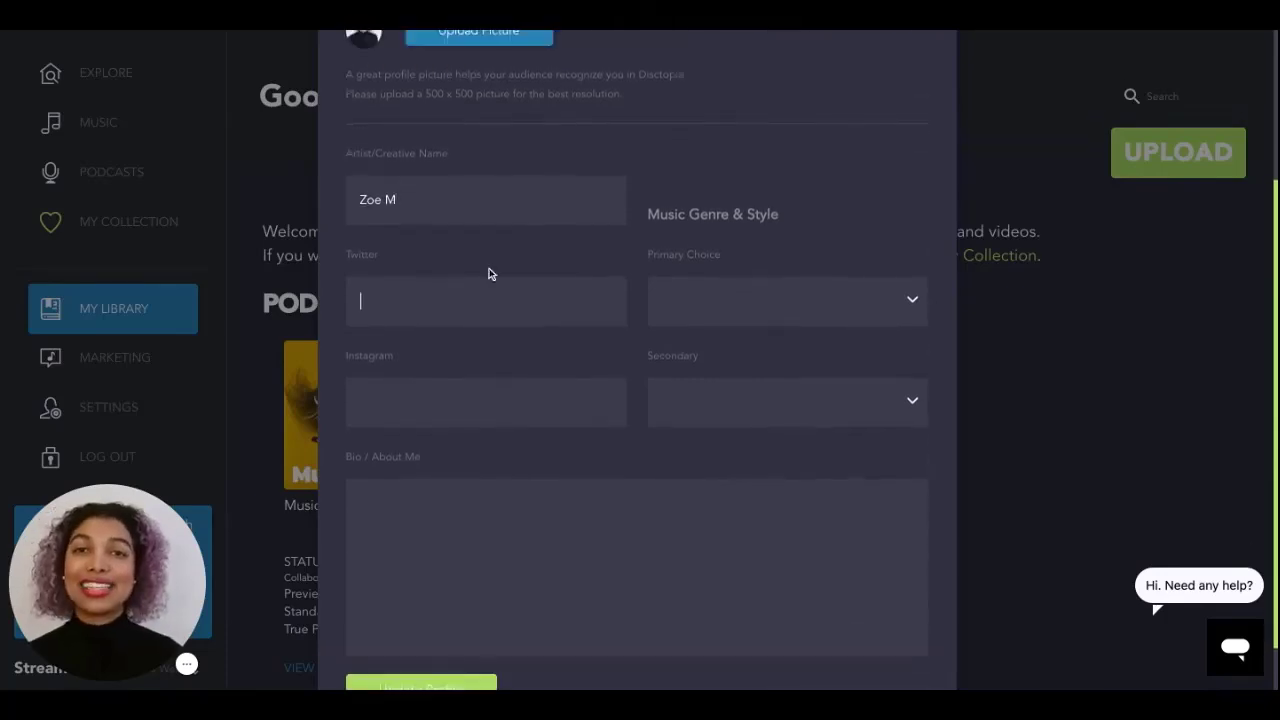
{"action": "left_click", "coordinate": [450, 305]}
{"action": "type", "text": "zoem"}
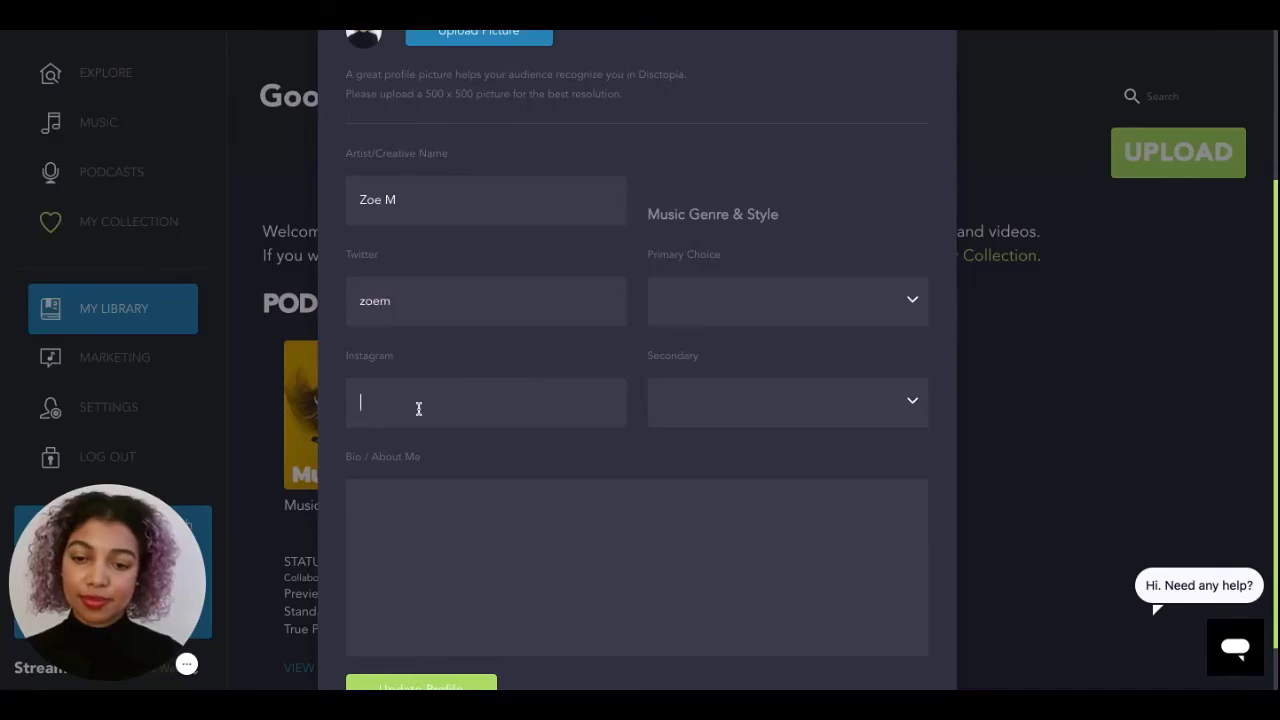
{"action": "type", "text": "zoem"}
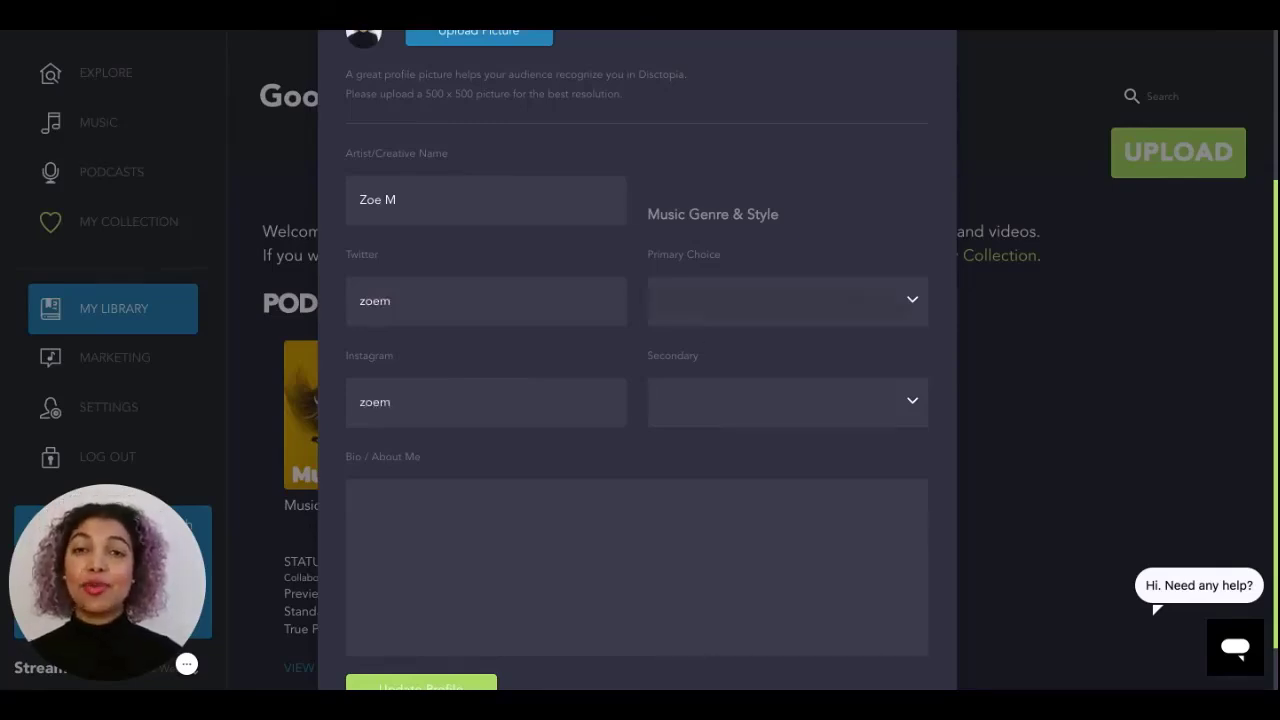
Set the primary music genre to Classical and the secondary genre to Contemporary Classics
{"action": "left_click", "coordinate": [680, 303]}
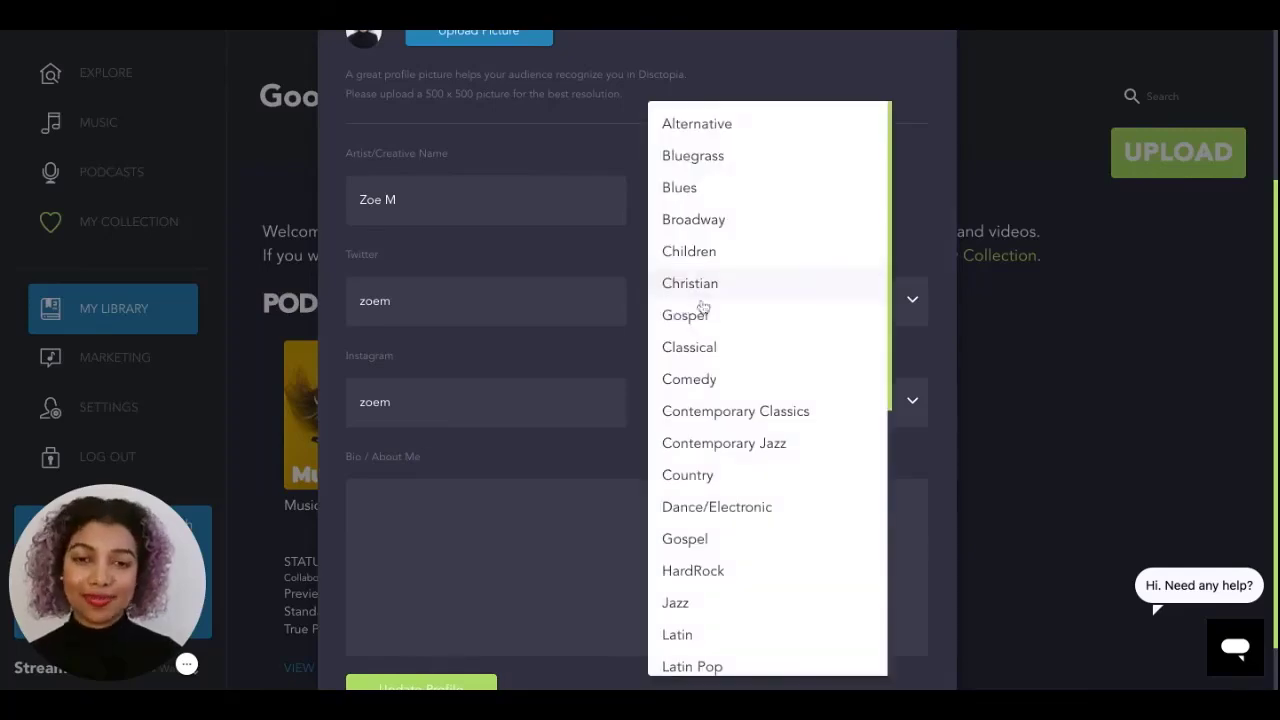
{"action": "left_click", "coordinate": [729, 346]}
{"action": "left_click", "coordinate": [714, 385]}
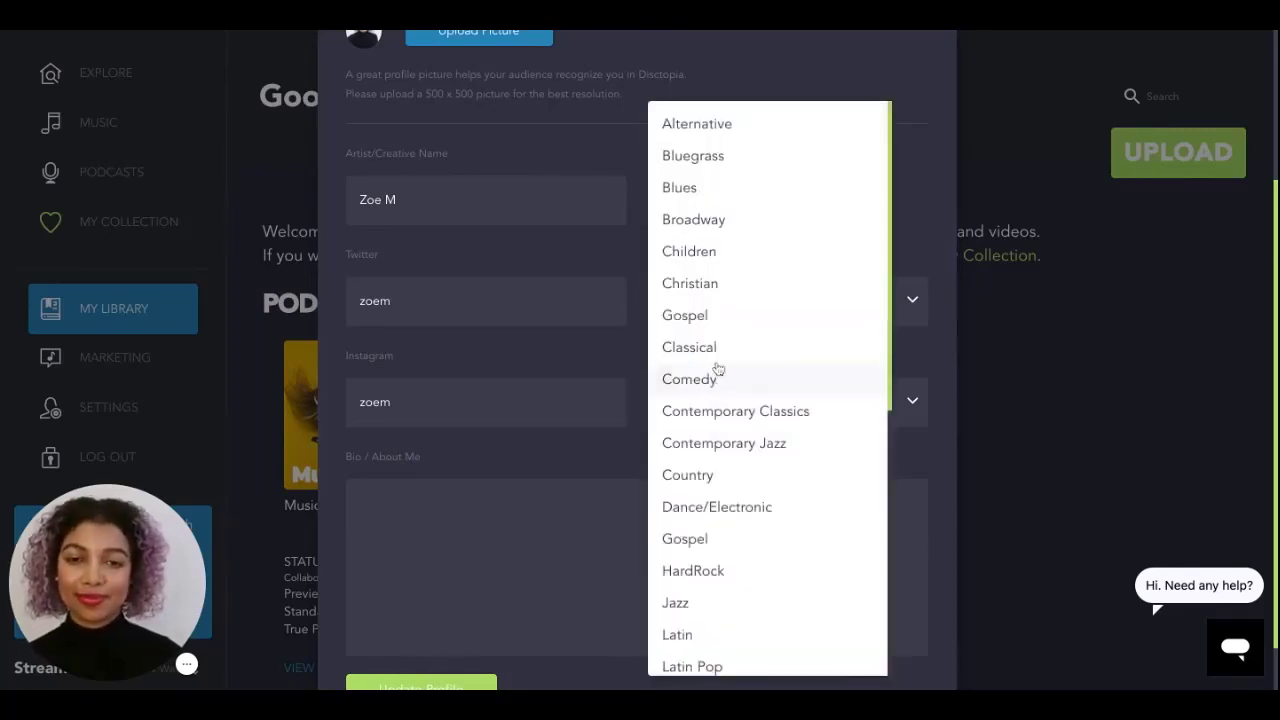
{"action": "left_click", "coordinate": [724, 411]}
Begin the profile bio with "I am an active podcaster, love music and the power it has on the world"
{"action": "scroll", "coordinate": [600, 490], "scroll_direction": "down", "scroll_amount": 1}
{"action": "left_click", "coordinate": [507, 468]}
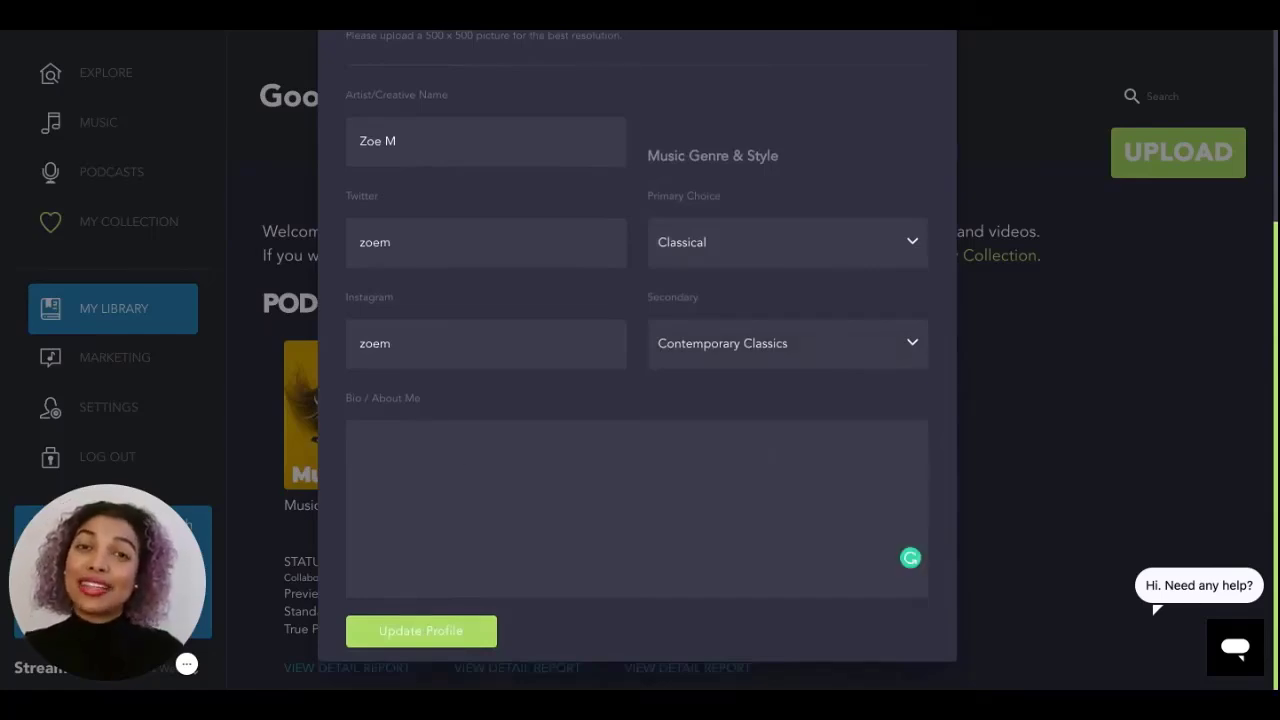
{"action": "type", "text": "I am an a"}
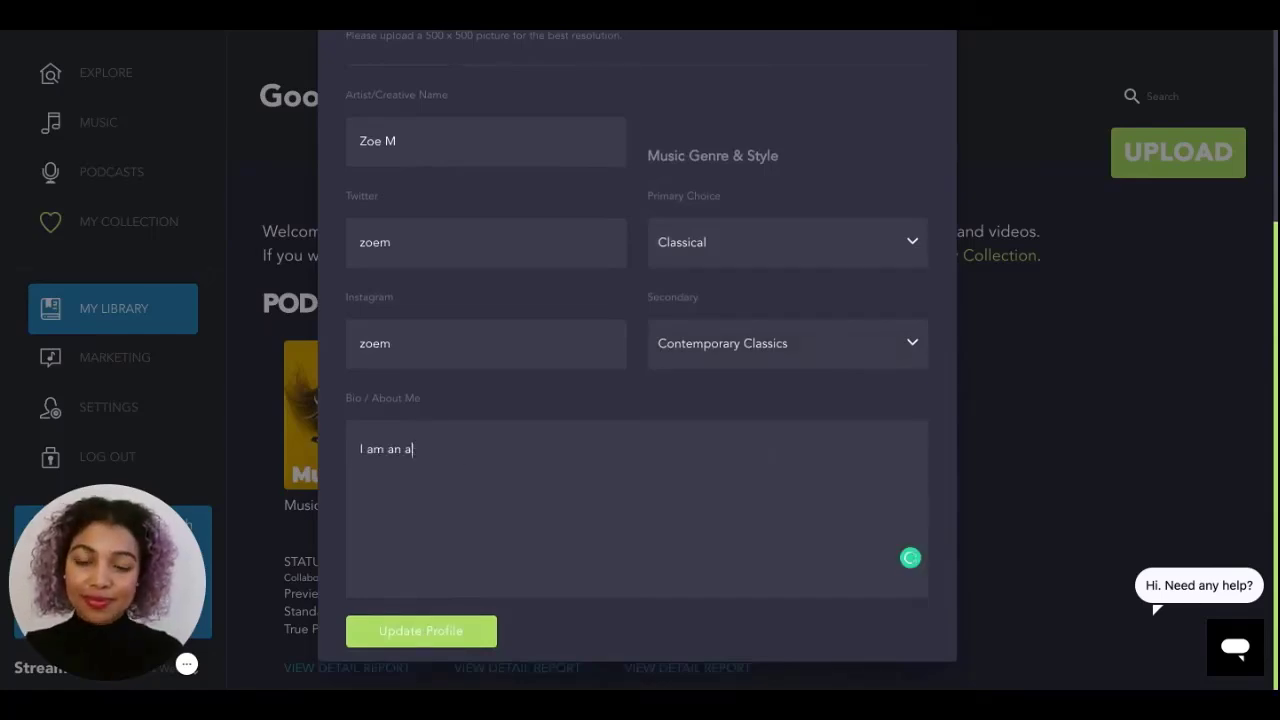
{"action": "type", "text": "ctive podcaster, love music and the power it has on the world."}
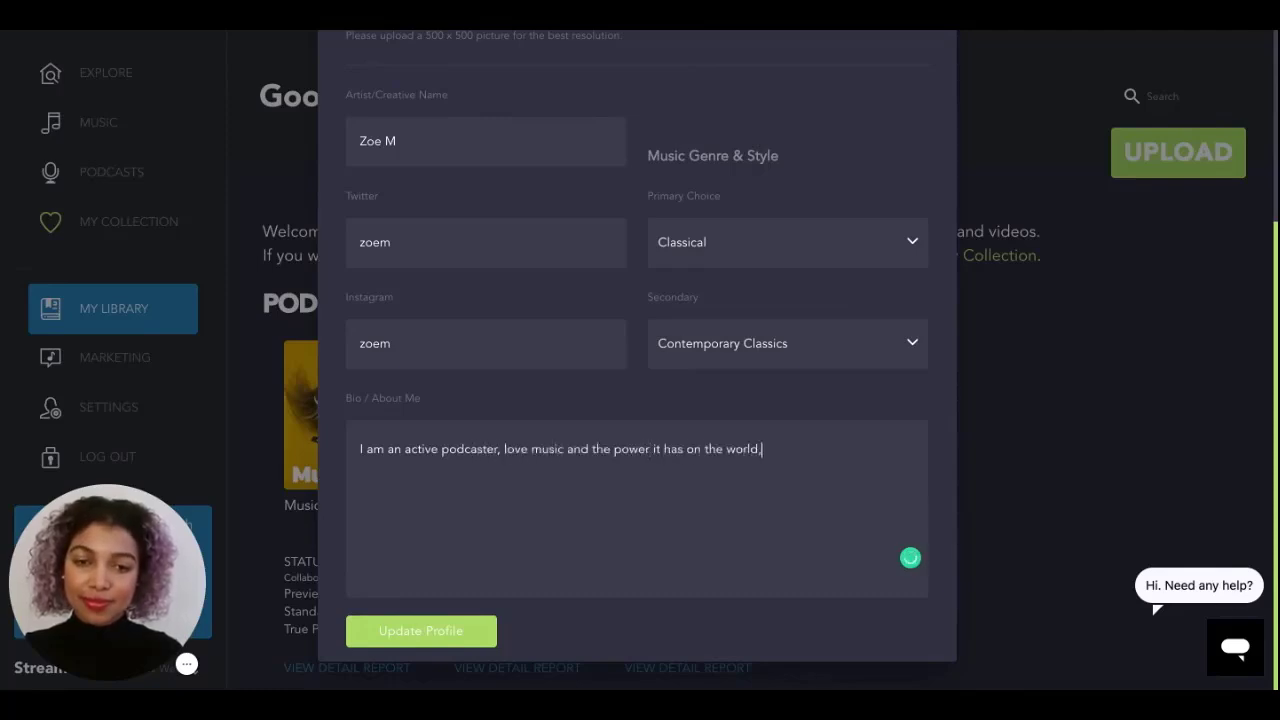
{"action": "key", "text": "BackSpace"}
Continue the bio with ", please listen to all my unique content and make sure to subscribe to stay up to date." and update the profile
{"action": "type", "text": ", please listen to all my unique contec"}
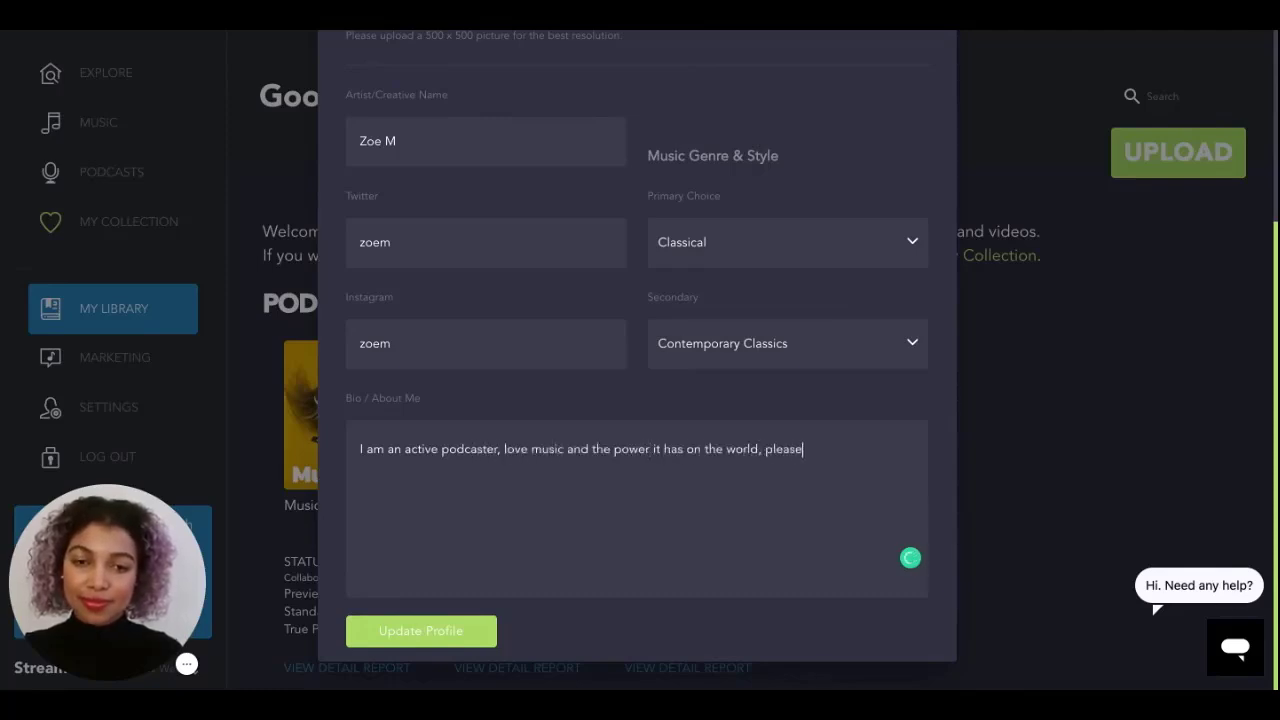
{"action": "key", "text": "BackSpace"}
{"action": "key", "text": "BackSpace"}
{"action": "key", "text": "BackSpace"}
{"action": "key", "text": "BackSpace"}
{"action": "key", "text": "BackSpace"}
{"action": "type", "text": "o"}
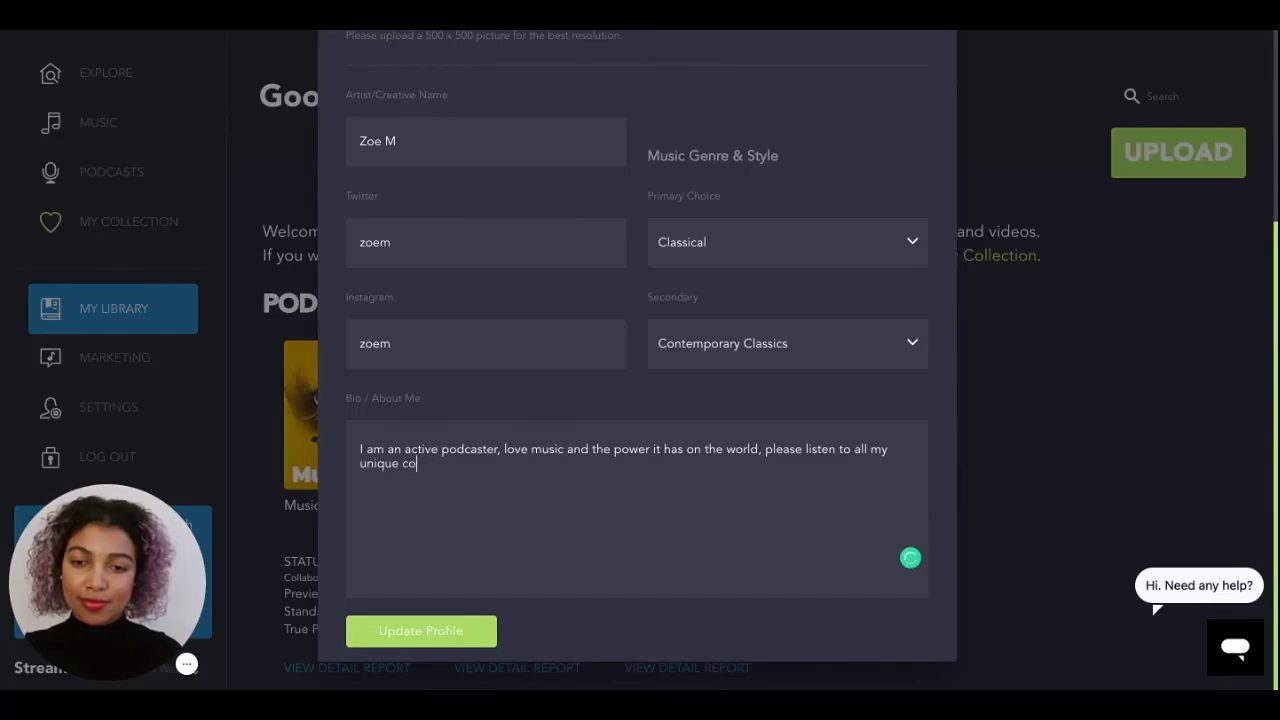
{"action": "type", "text": "ntent and make sure to subscribe to say"}
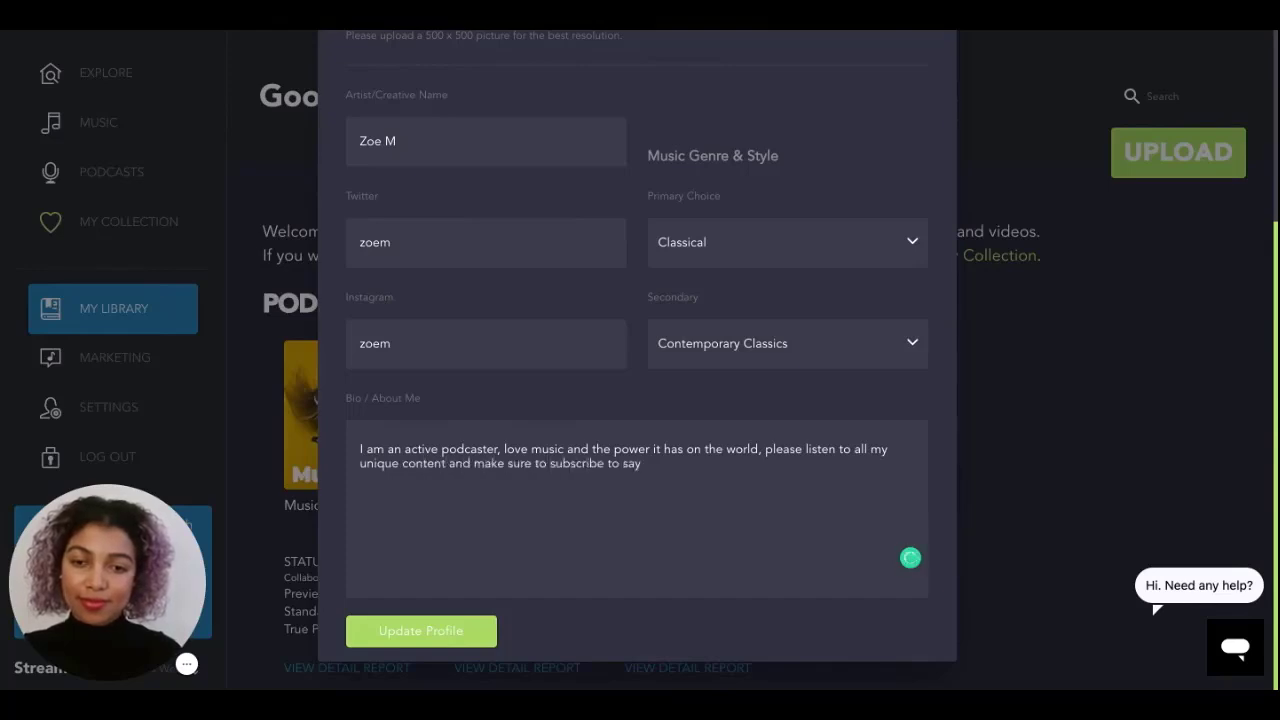
{"action": "key", "text": "BackSpace"}
{"action": "key", "text": "BackSpace"}
{"action": "key", "text": "BackSpace"}
{"action": "key", "text": "BackSpace"}
{"action": "key", "text": "BackSpace"}
{"action": "type", "text": "to stay up to date."}
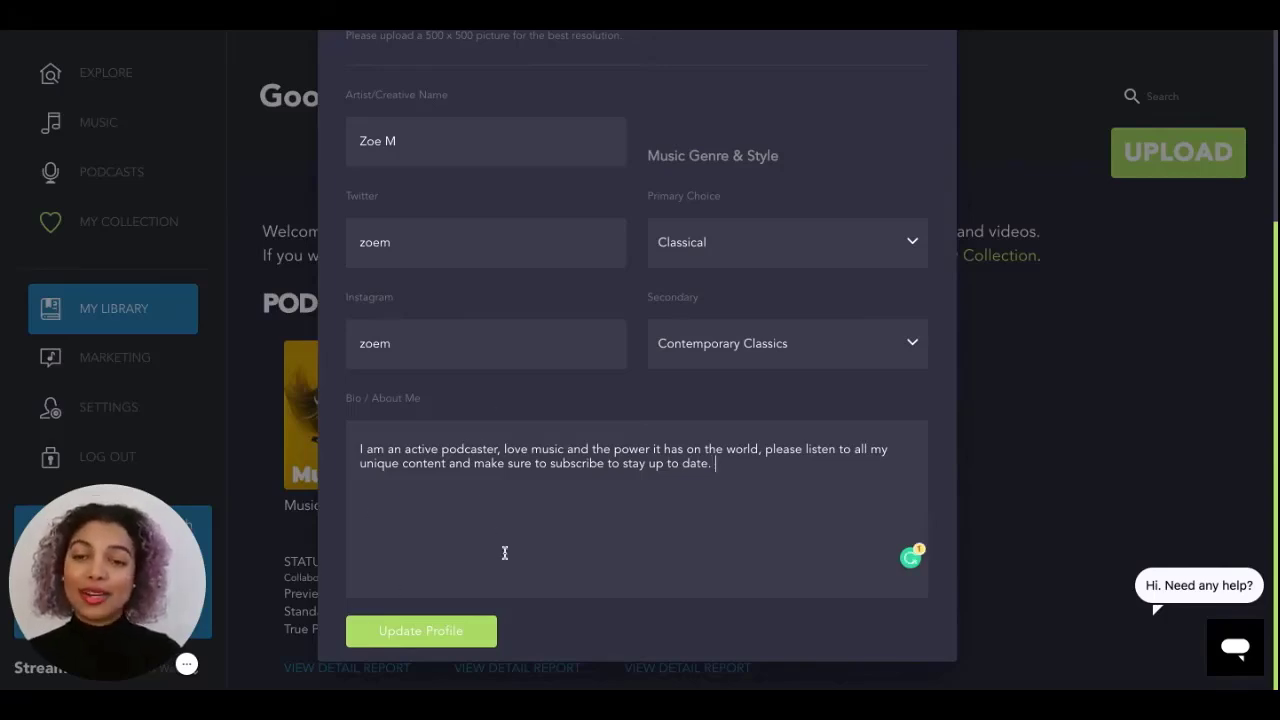
{"action": "left_click", "coordinate": [455, 641]}
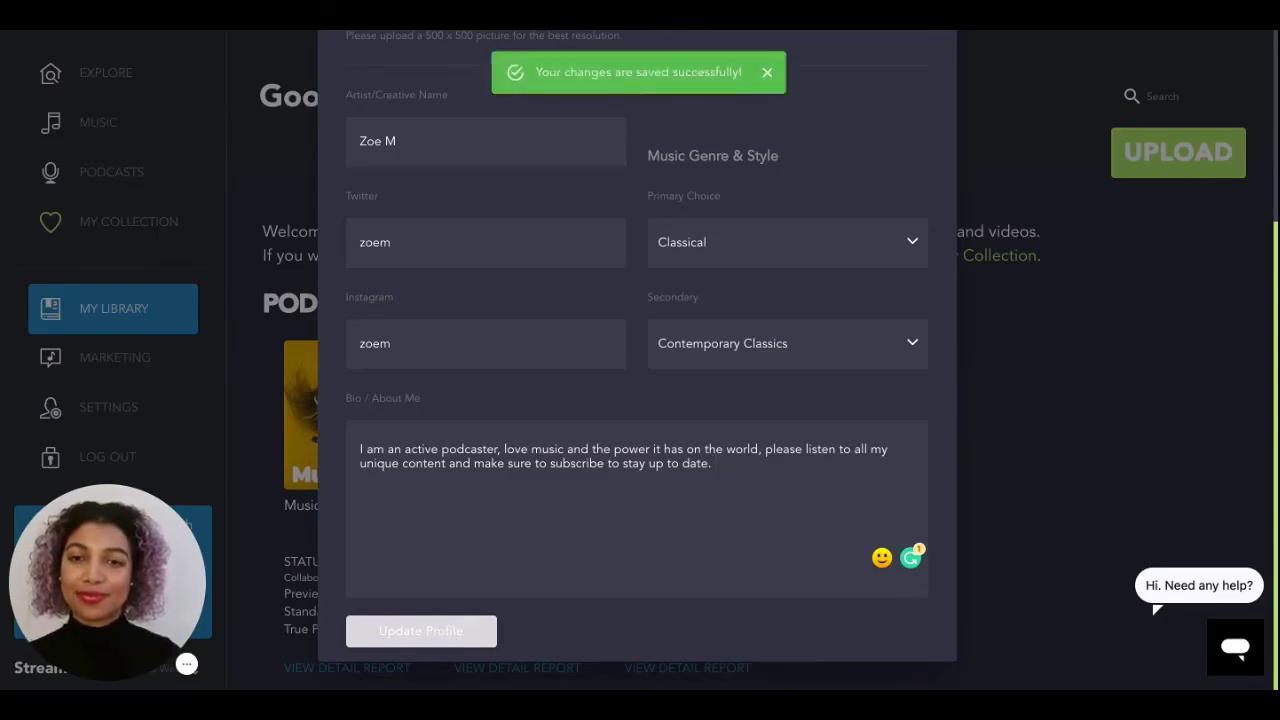
Open the subscription change overview from the account section, examine the plans' prices and features, and close the overview
{"action": "scroll", "coordinate": [640, 158], "scroll_direction": "up", "scroll_amount": 1}
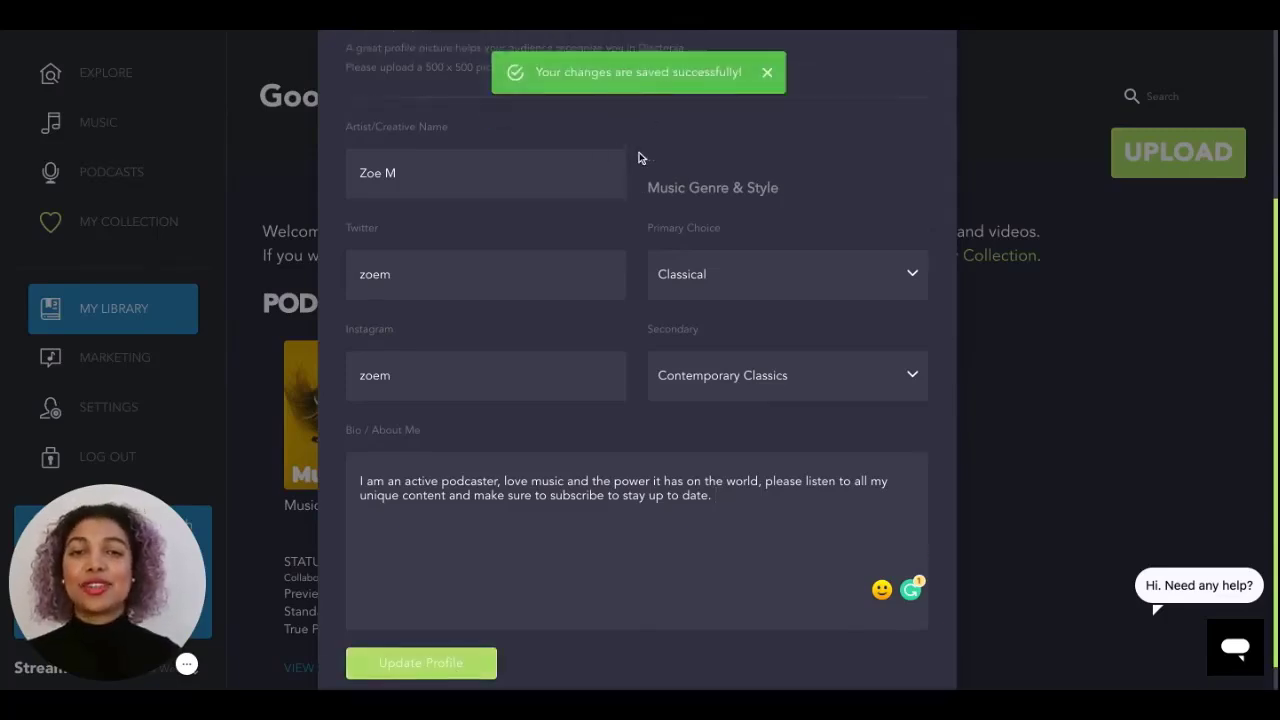
{"action": "scroll", "coordinate": [740, 130], "scroll_direction": "up", "scroll_amount": 2}
{"action": "scroll", "coordinate": [711, 170], "scroll_direction": "up", "scroll_amount": 2}
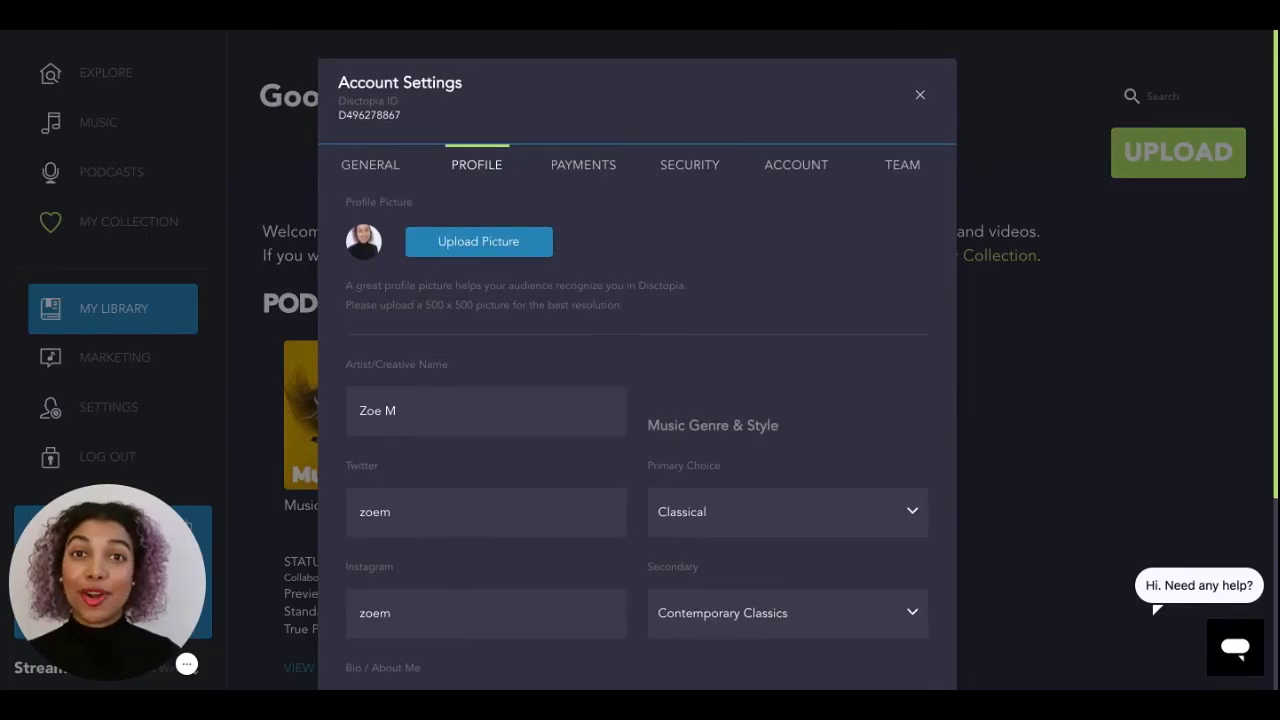
{"action": "left_click", "coordinate": [780, 170]}
{"action": "scroll", "coordinate": [754, 218], "scroll_direction": "down", "scroll_amount": 1}
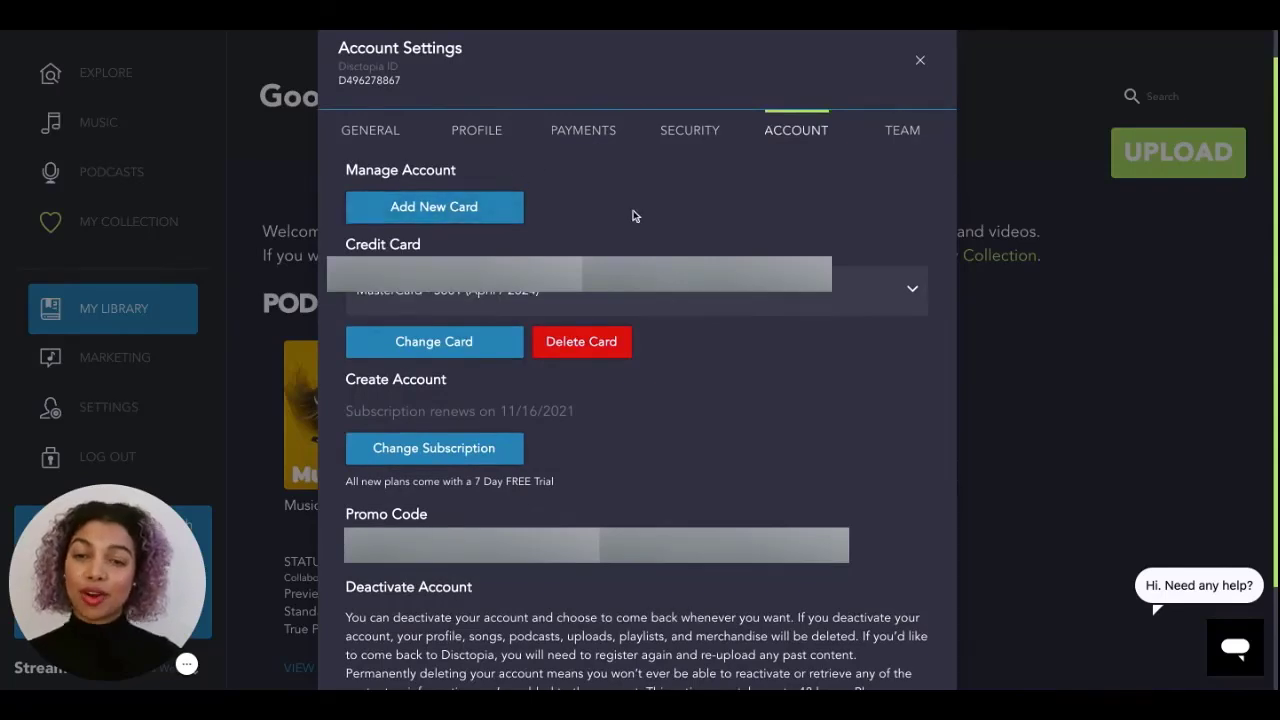
{"action": "scroll", "coordinate": [633, 210], "scroll_direction": "down", "scroll_amount": 1}
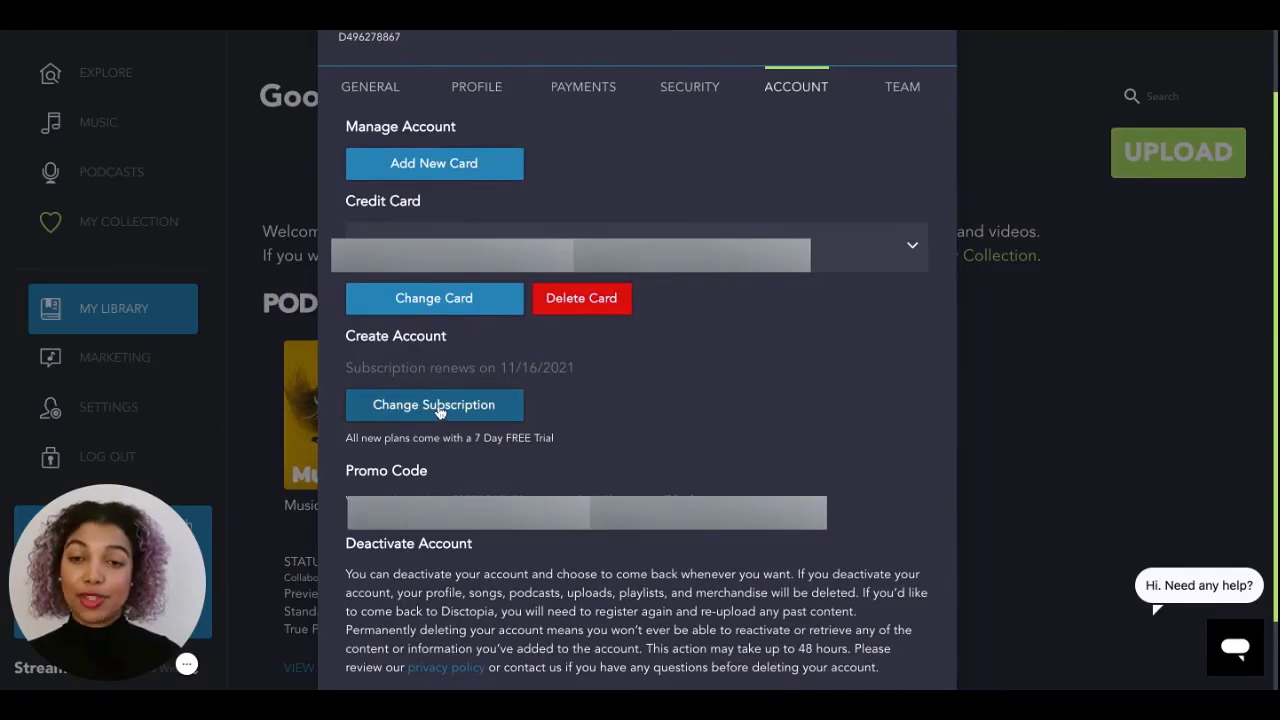
{"action": "left_click", "coordinate": [439, 405]}
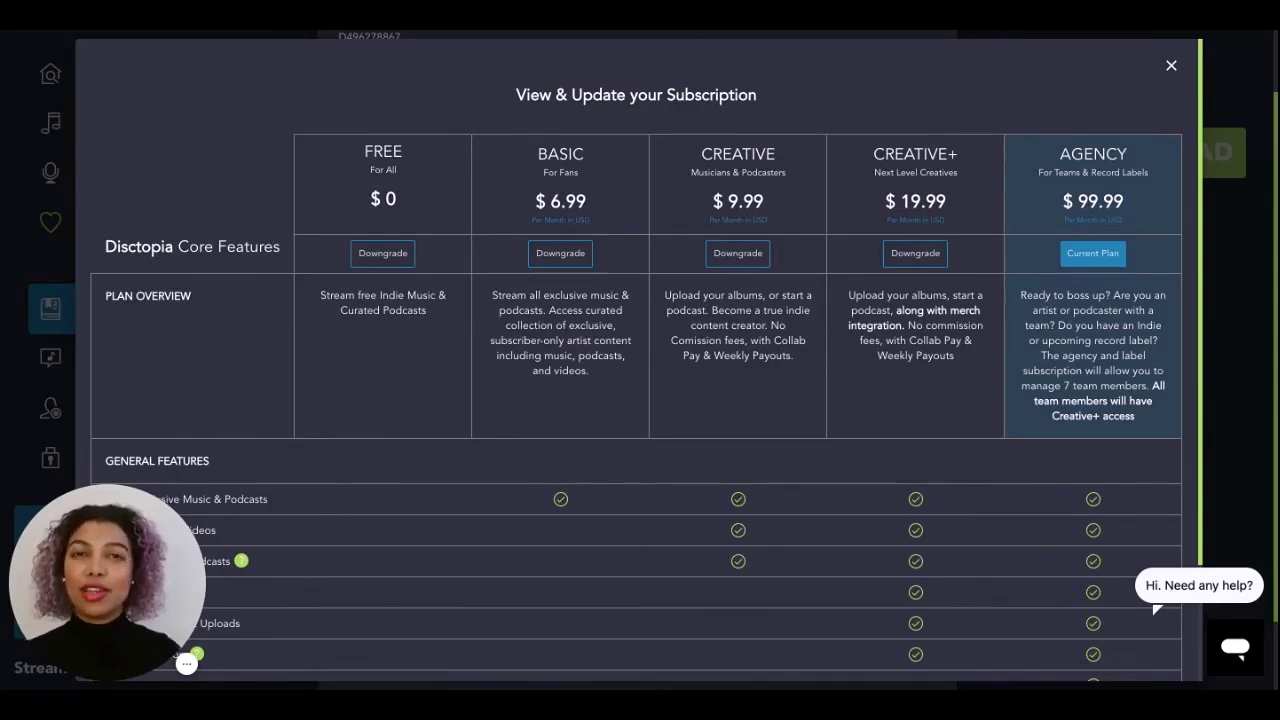
{"action": "scroll", "coordinate": [845, 474], "scroll_direction": "down", "scroll_amount": 2}
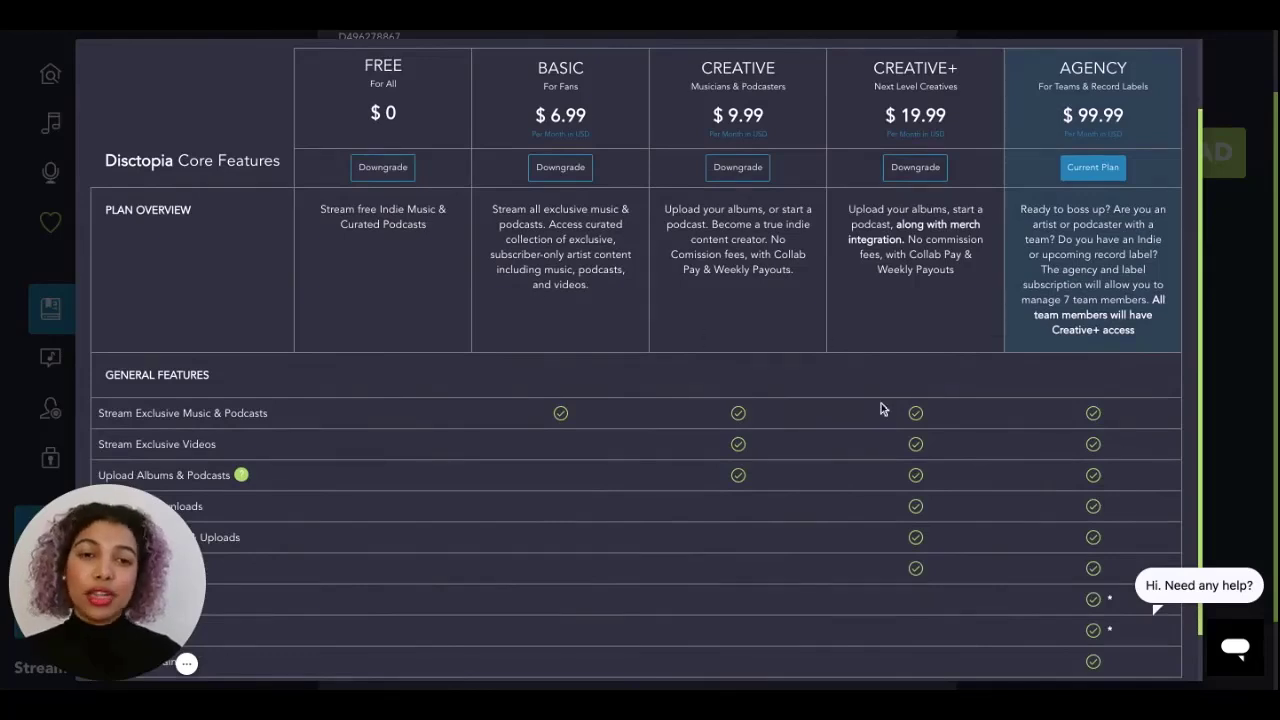
{"action": "scroll", "coordinate": [985, 480], "scroll_direction": "down", "scroll_amount": 1}
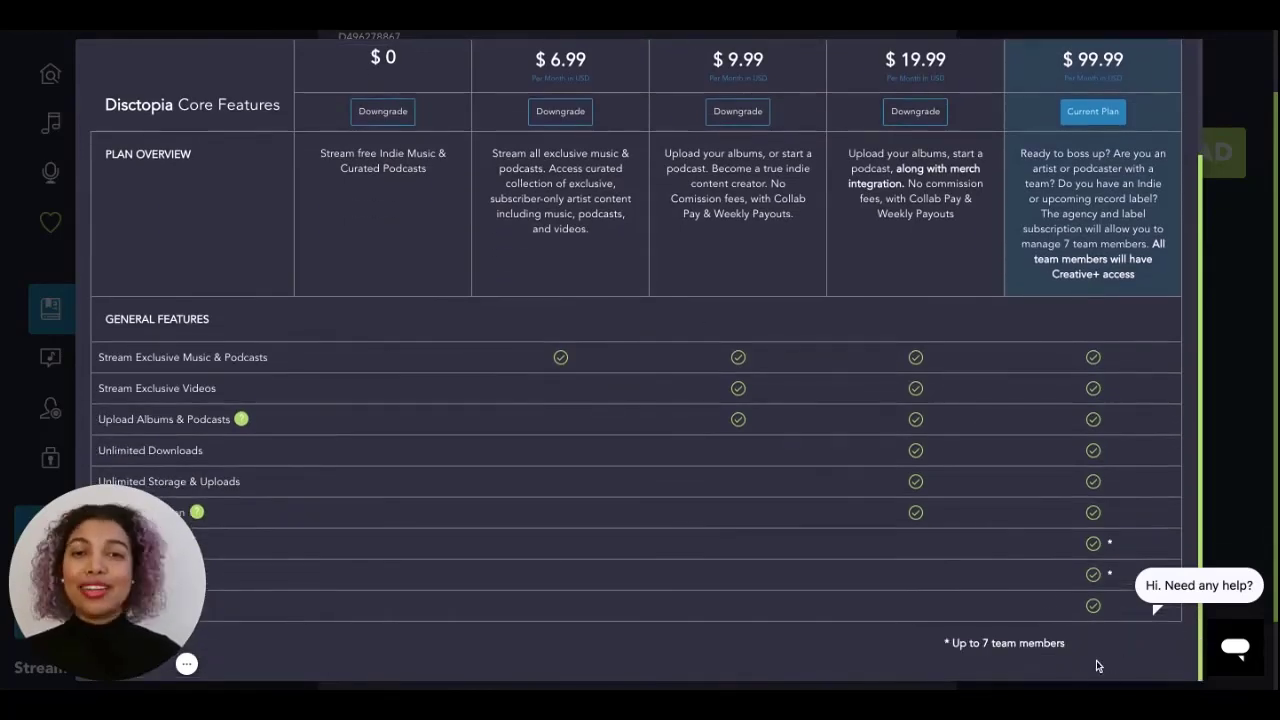
{"action": "scroll", "coordinate": [1030, 560], "scroll_direction": "up", "scroll_amount": 3}
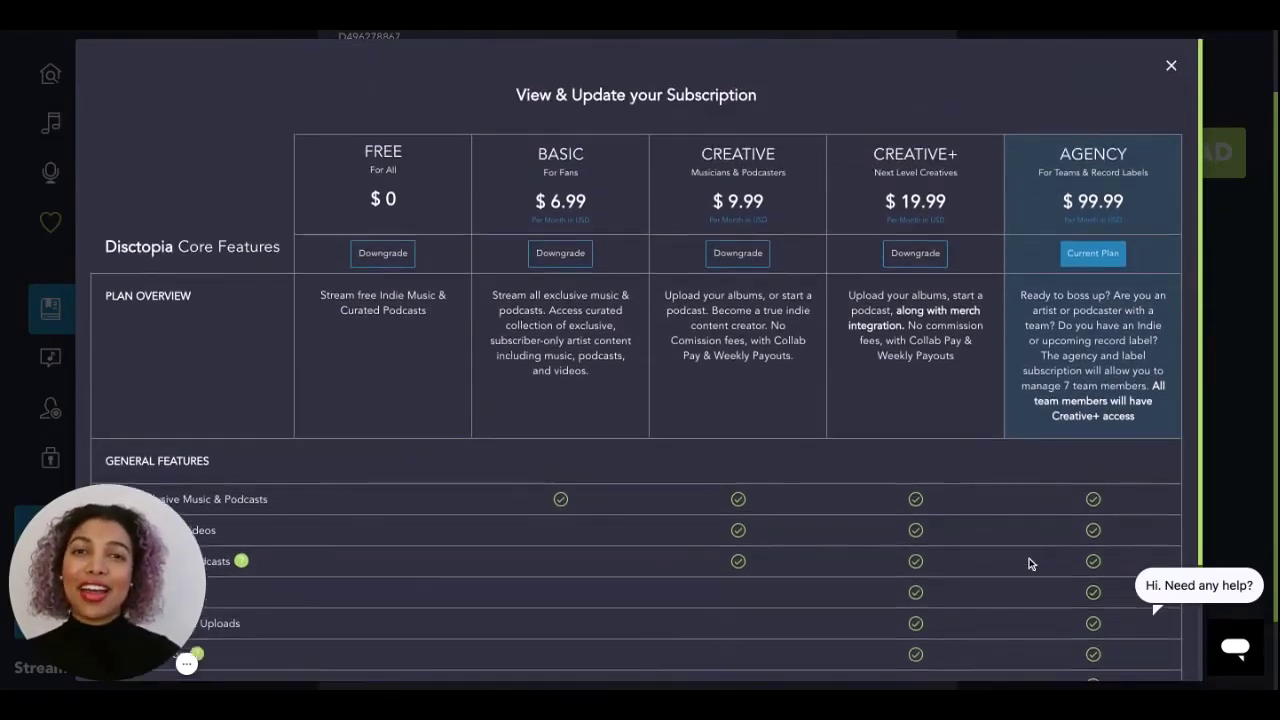
{"action": "left_click", "coordinate": [1169, 63]}
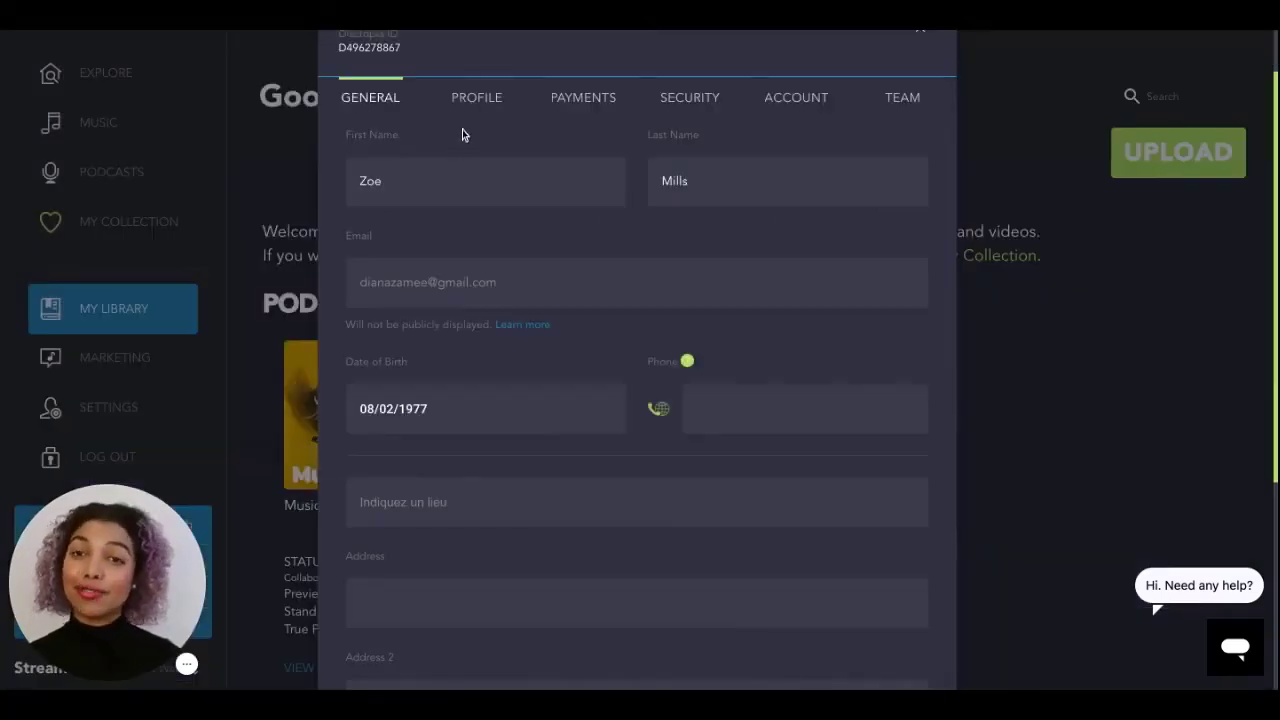
Review the general information fields, open the payments section, and follow its notice to the general profile settings
{"action": "scroll", "coordinate": [462, 249], "scroll_direction": "down", "scroll_amount": 5}
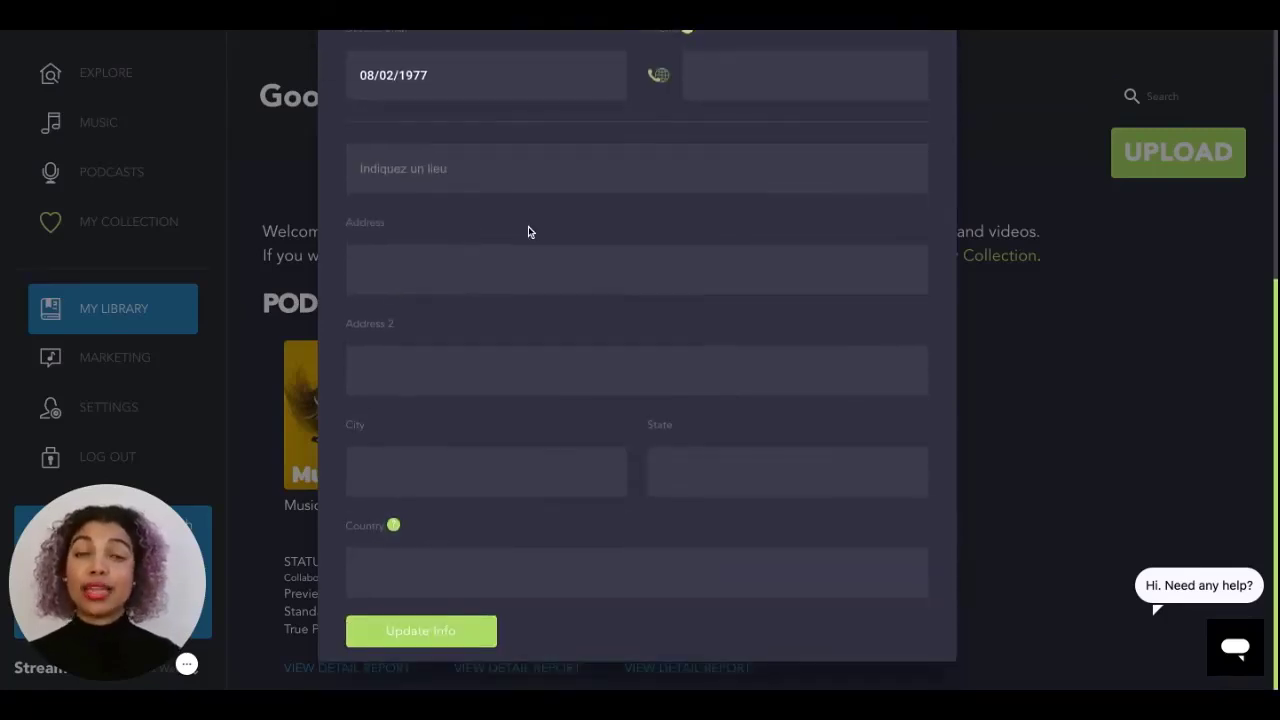
{"action": "scroll", "coordinate": [628, 220], "scroll_direction": "up", "scroll_amount": 6}
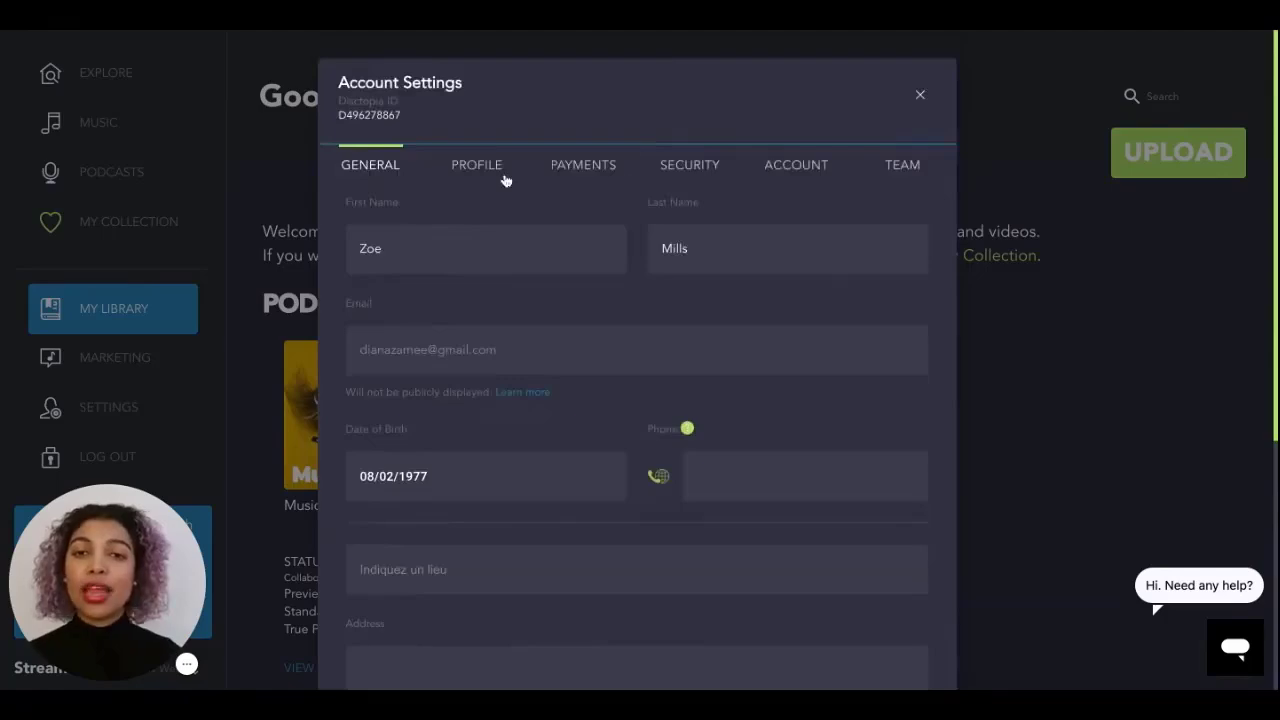
{"action": "left_click", "coordinate": [555, 166]}
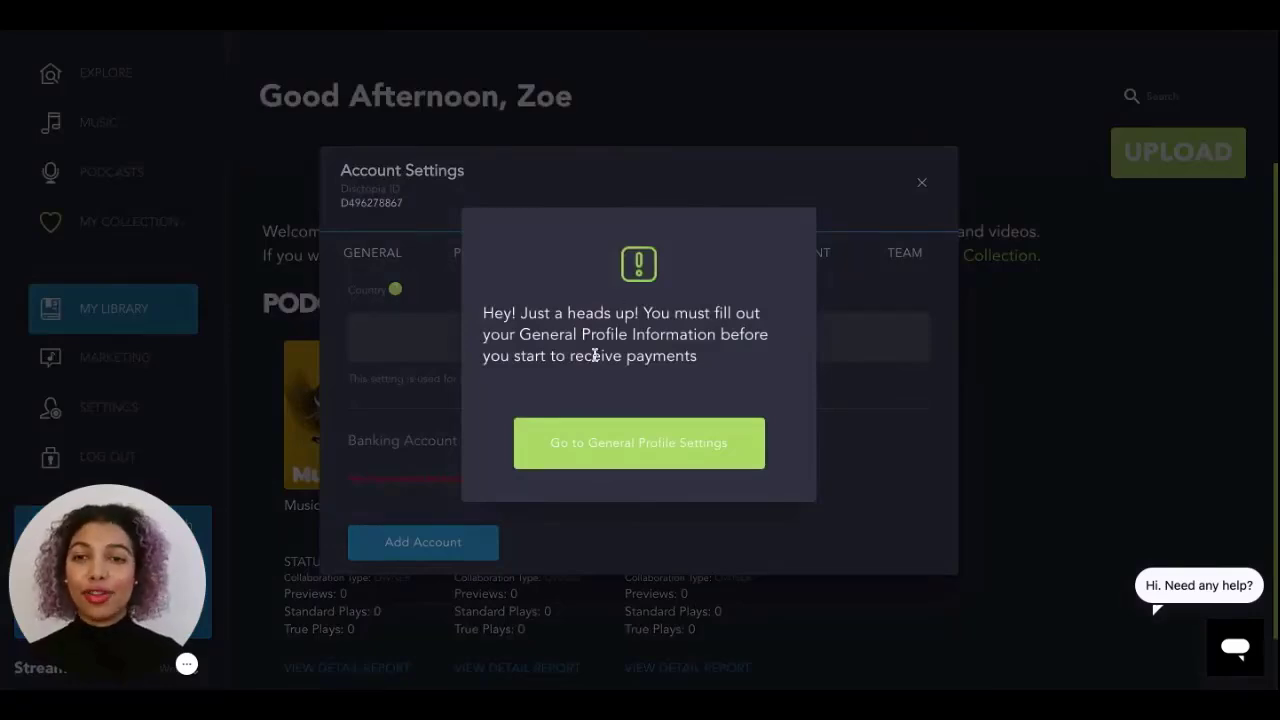
{"action": "left_click", "coordinate": [608, 451]}
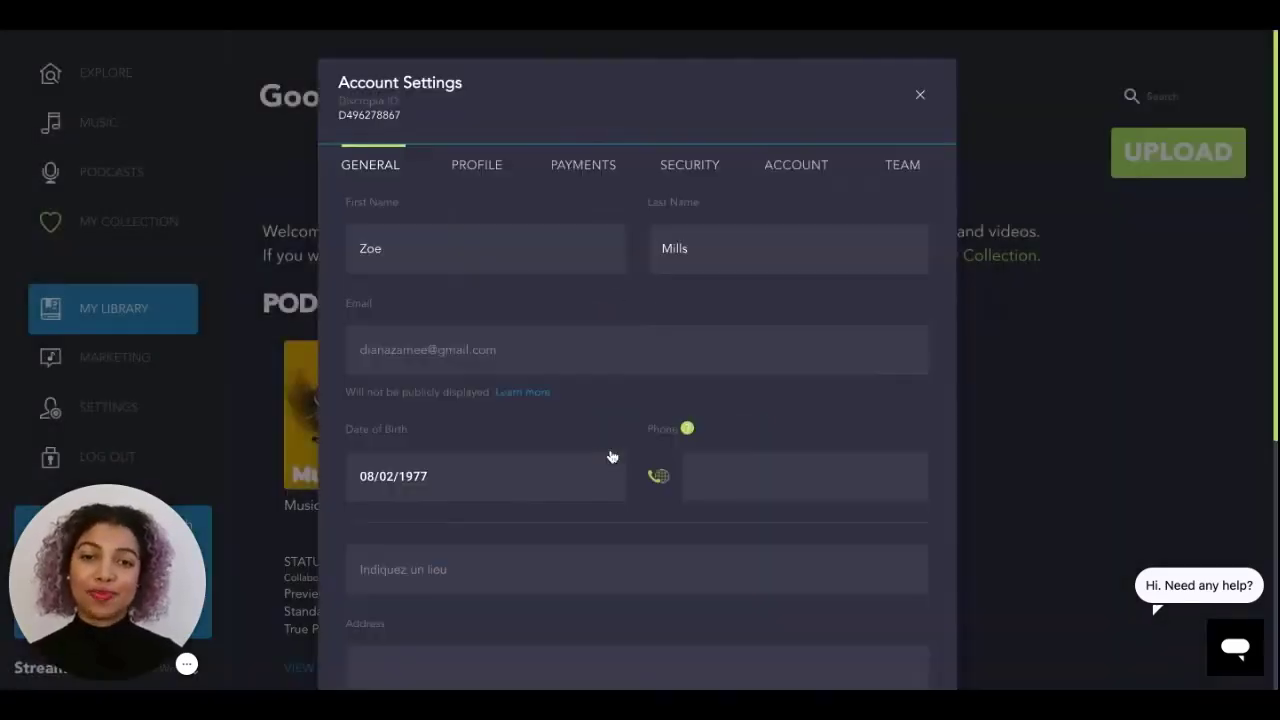
Open the team section of the account settings and examine the fields for creating a new team
{"action": "left_click", "coordinate": [902, 164]}
{"action": "scroll", "coordinate": [806, 256], "scroll_direction": "down", "scroll_amount": 1}
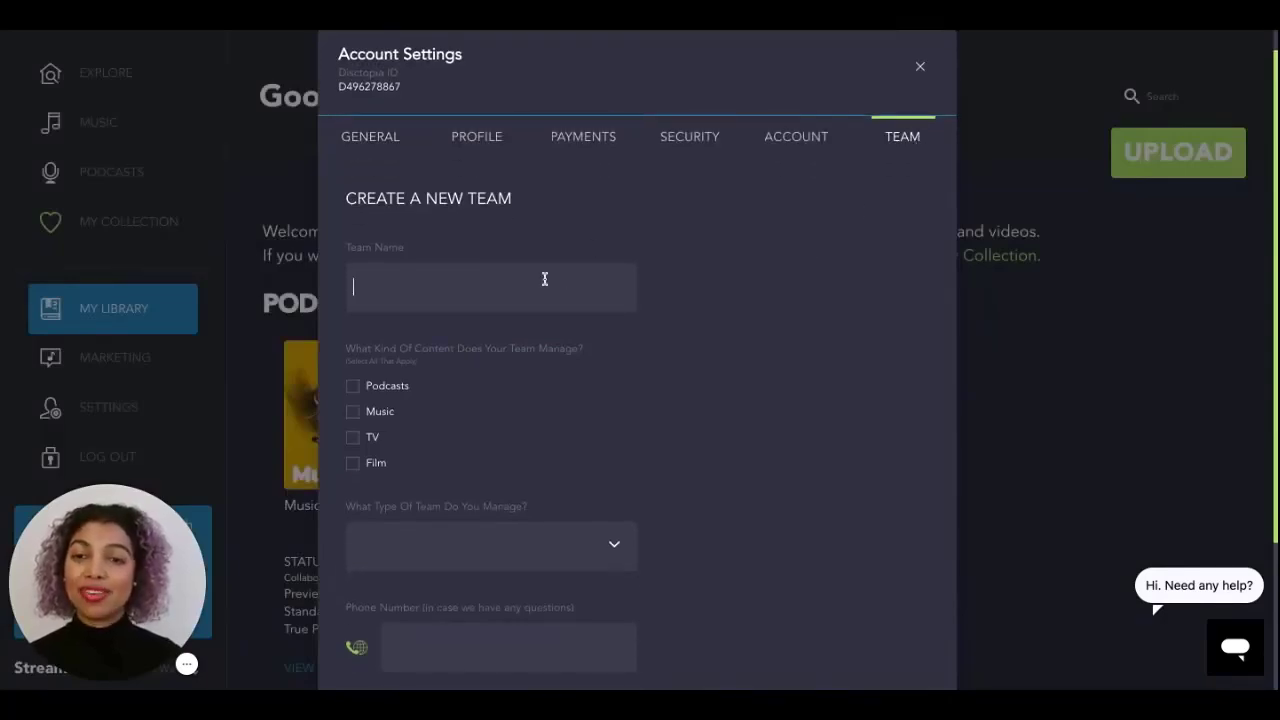
{"action": "scroll", "coordinate": [544, 279], "scroll_direction": "down", "scroll_amount": 2}
{"action": "scroll", "coordinate": [548, 279], "scroll_direction": "up", "scroll_amount": 2}
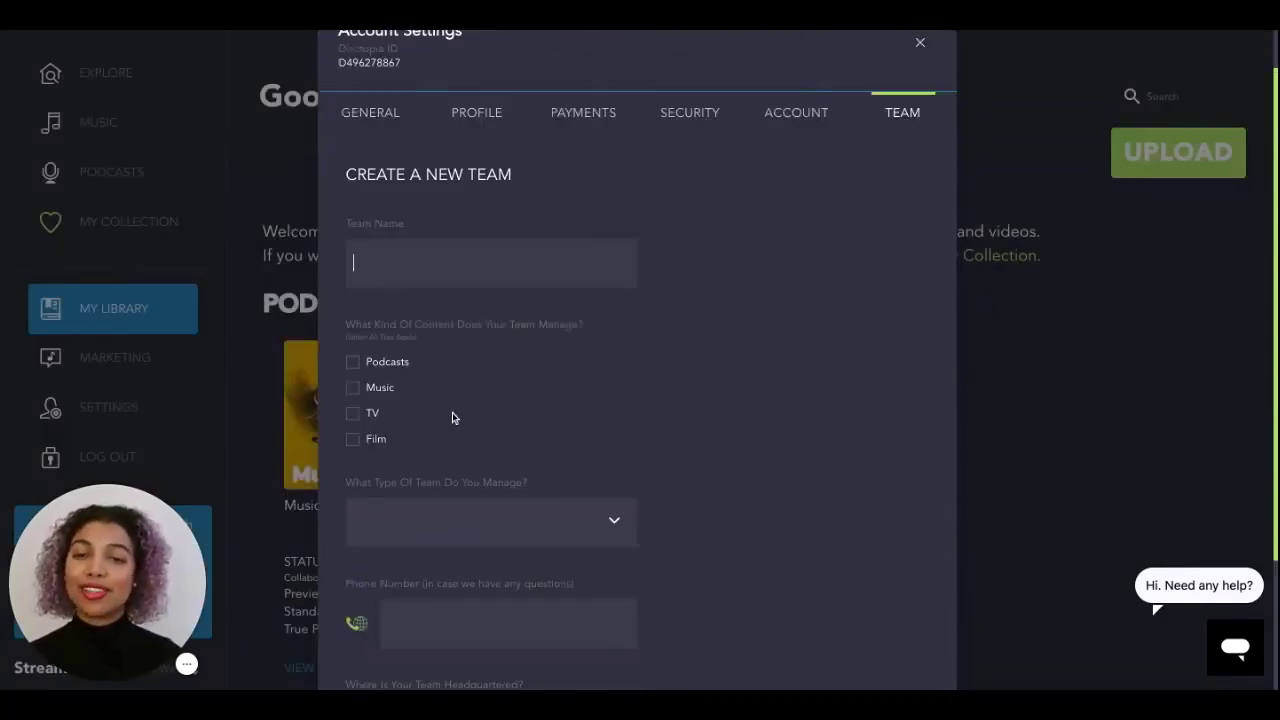
{"action": "scroll", "coordinate": [452, 417], "scroll_direction": "down", "scroll_amount": 2}
{"action": "scroll", "coordinate": [452, 417], "scroll_direction": "down", "scroll_amount": 2}
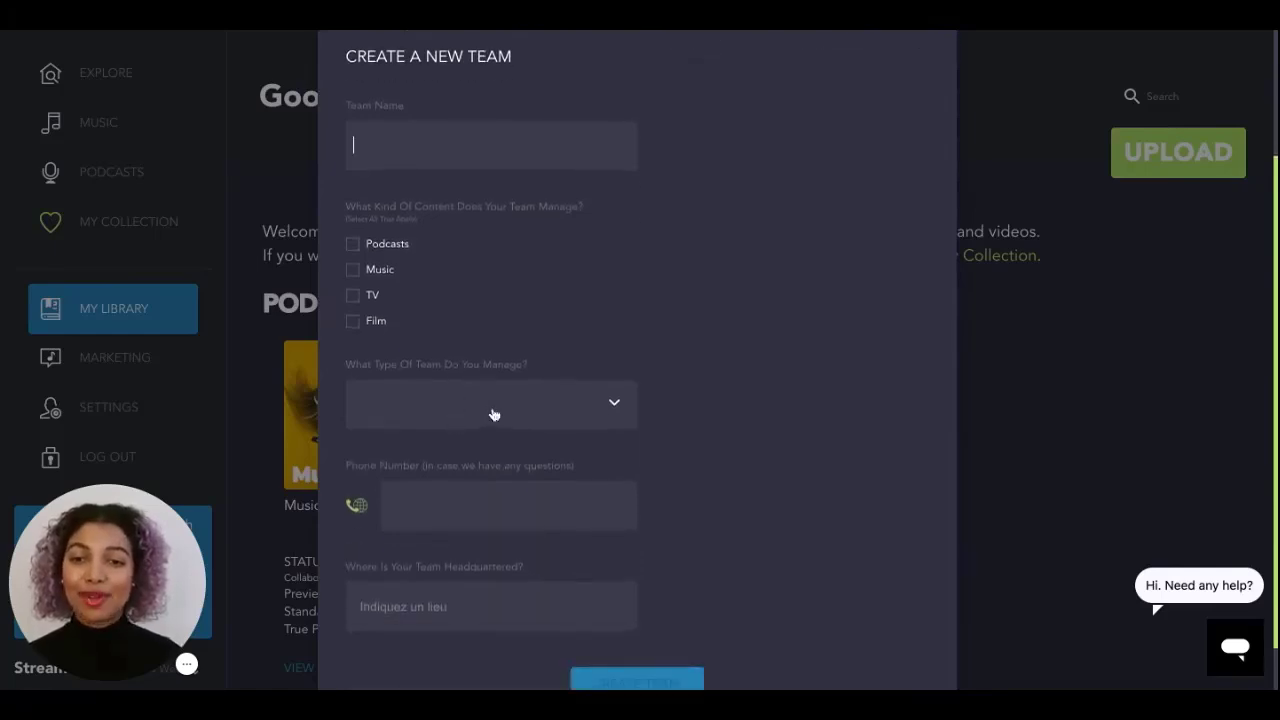
Examine the available team types without choosing one, and review the phone number and headquarters fields of the new team form
{"action": "left_click", "coordinate": [481, 418]}
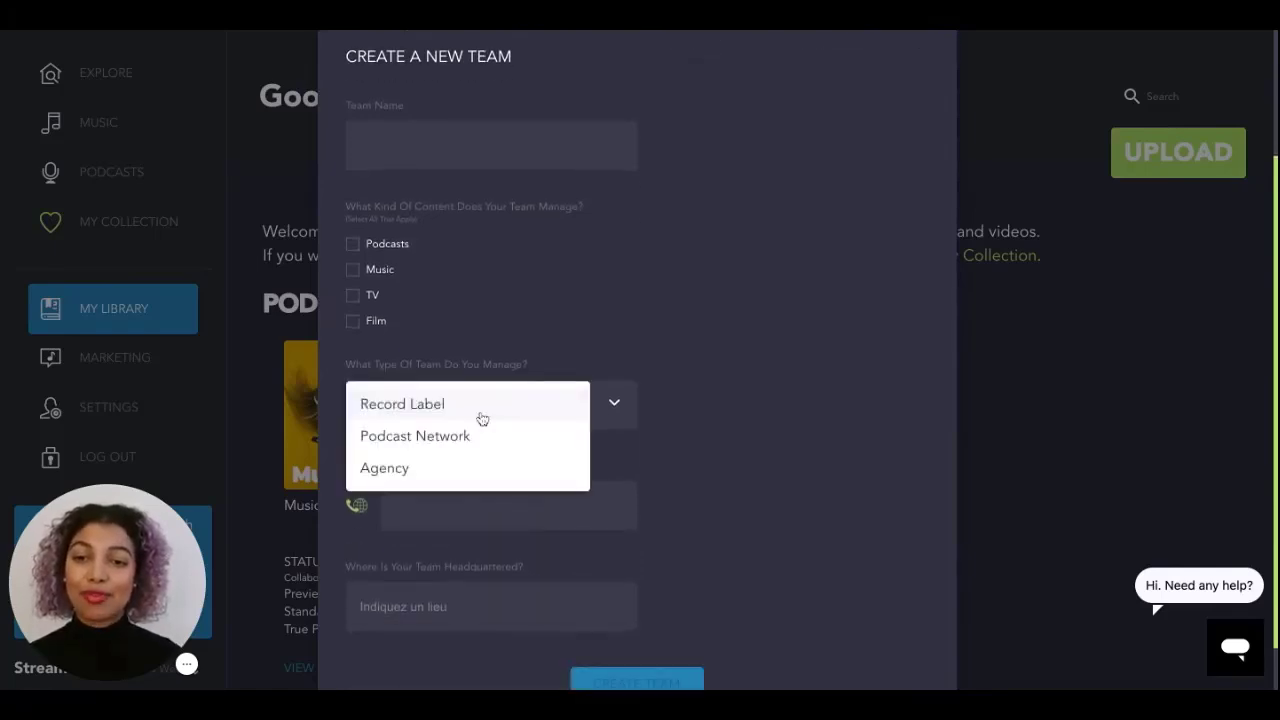
{"action": "left_click", "coordinate": [604, 335]}
{"action": "scroll", "coordinate": [604, 335], "scroll_direction": "down", "scroll_amount": 1}
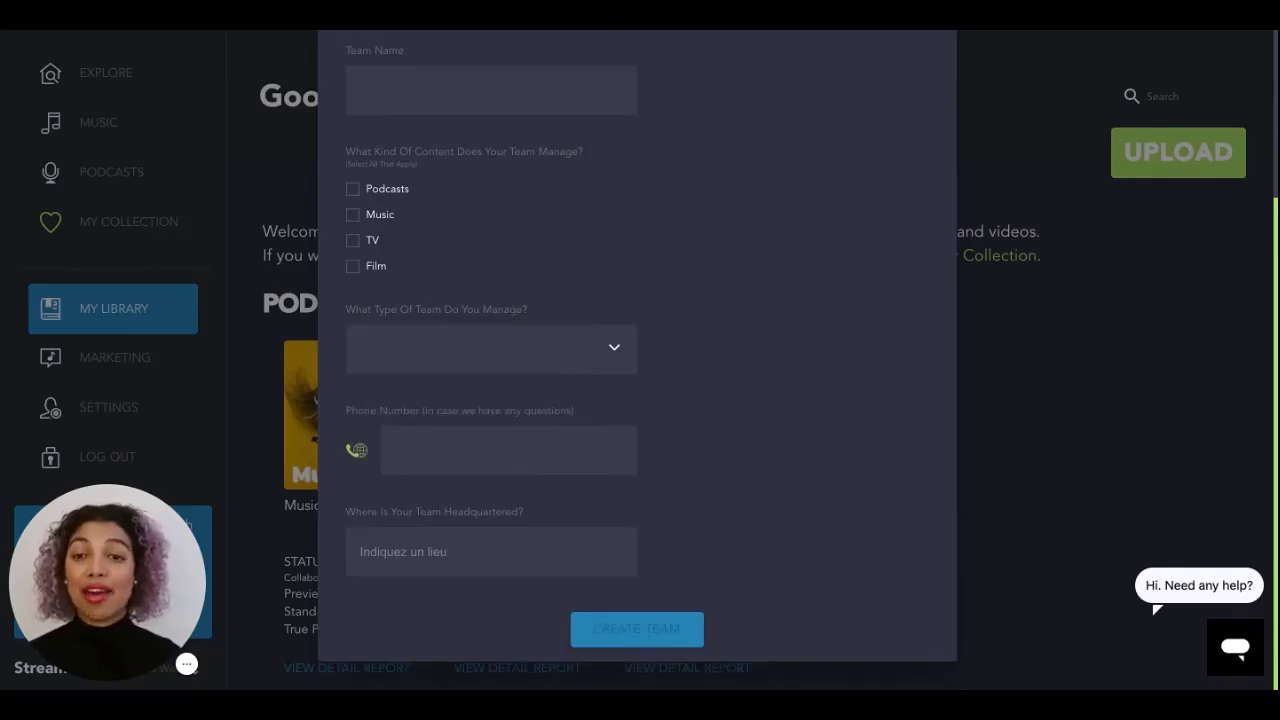
{"action": "left_click", "coordinate": [402, 549]}
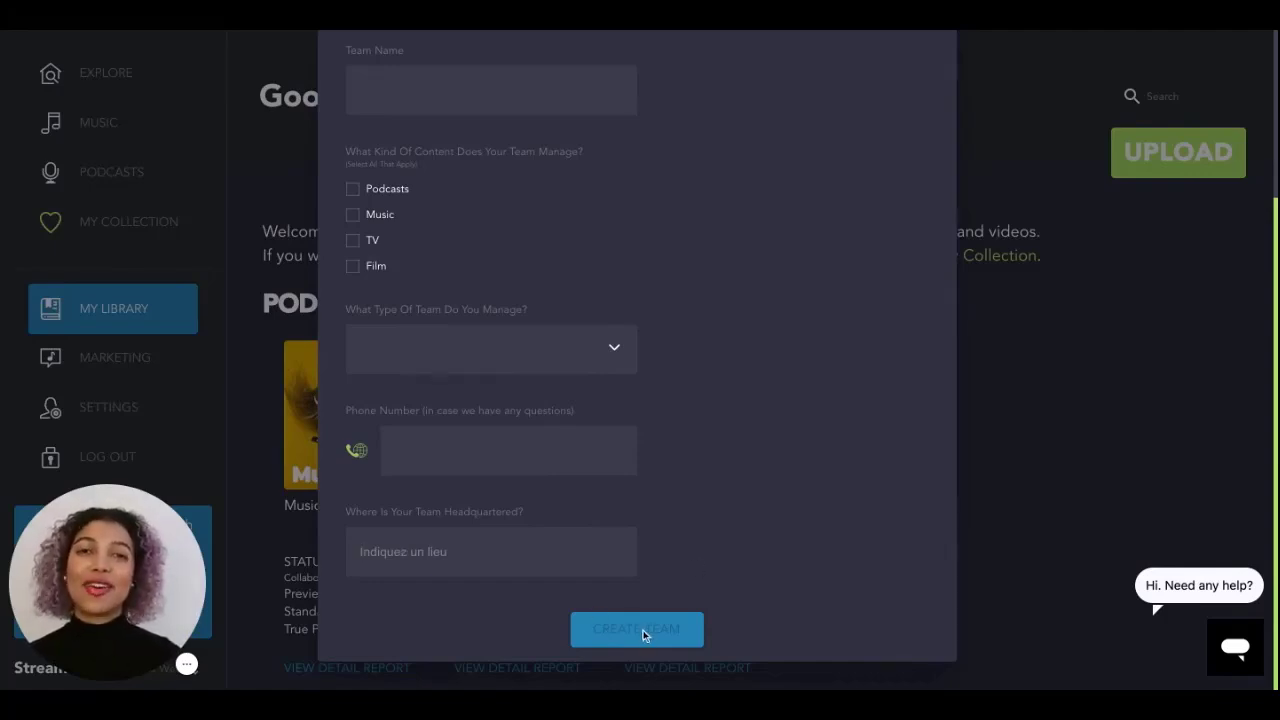
{"action": "scroll", "coordinate": [700, 530], "scroll_direction": "up", "scroll_amount": 1}
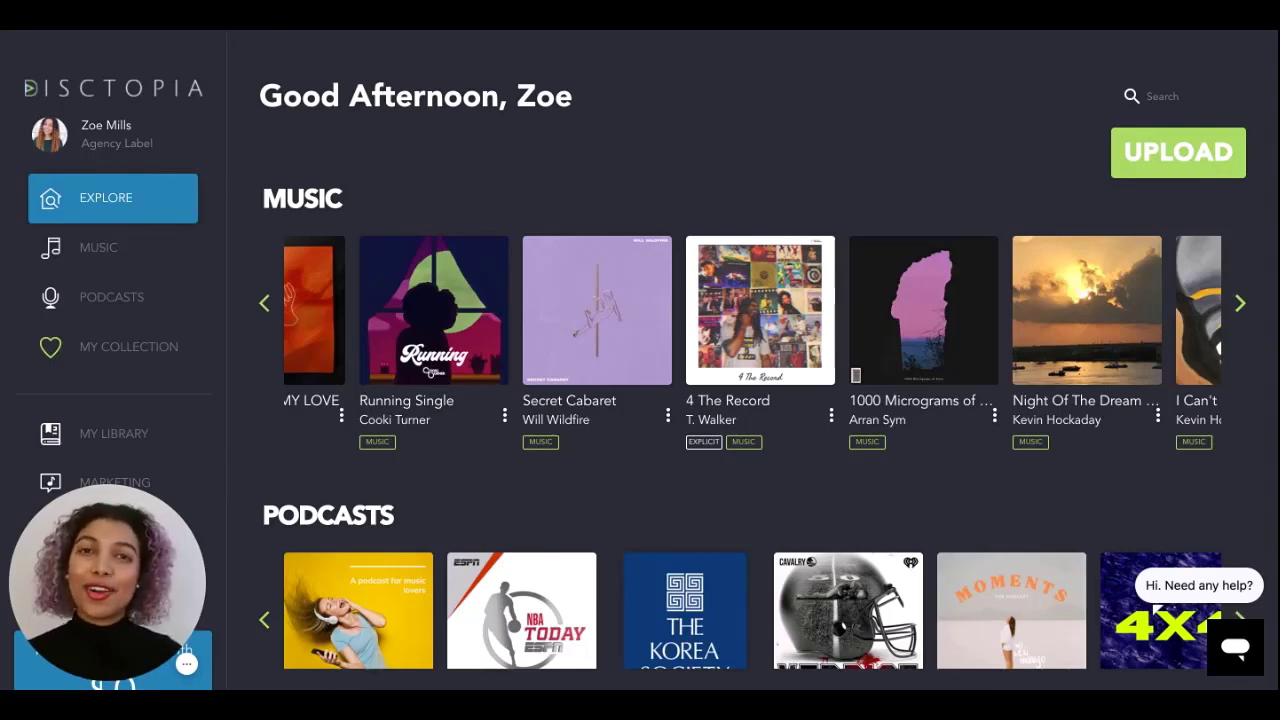
Open the album 4 The Record from the explore page and examine its tracks and the artist's albums, singles and biography
{"action": "left_click", "coordinate": [746, 353]}
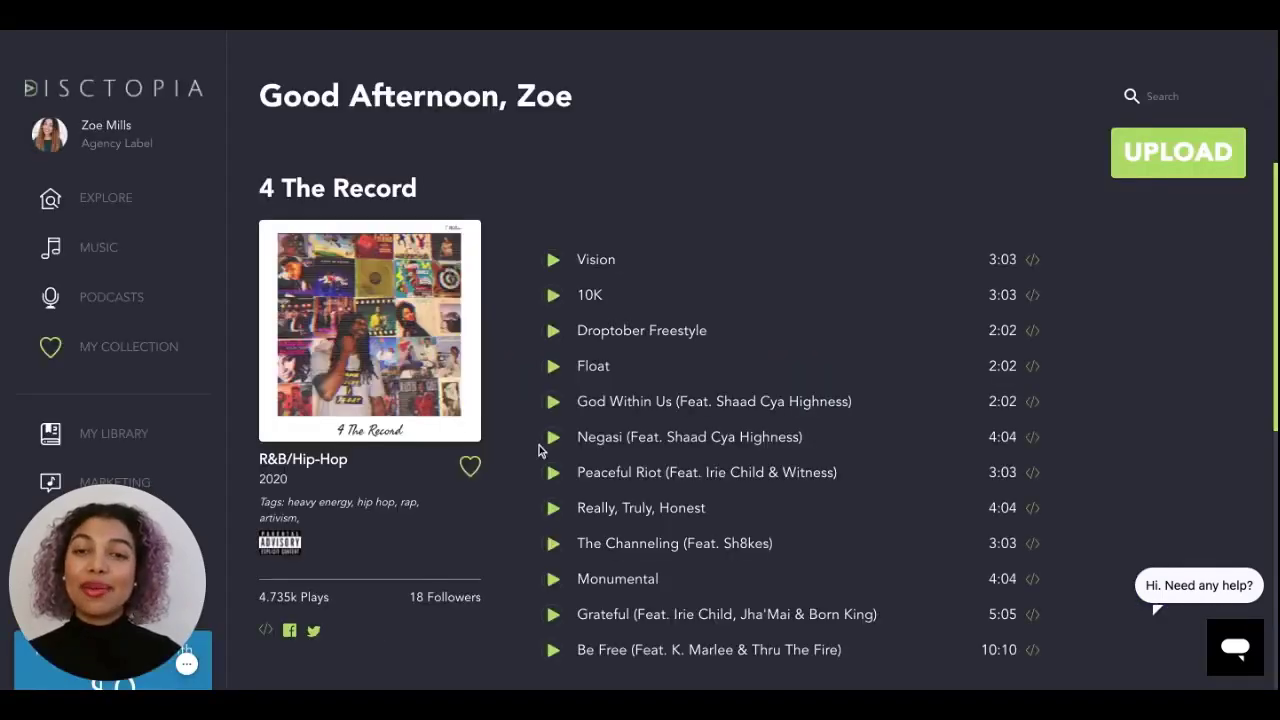
{"action": "scroll", "coordinate": [631, 447], "scroll_direction": "down", "scroll_amount": 1}
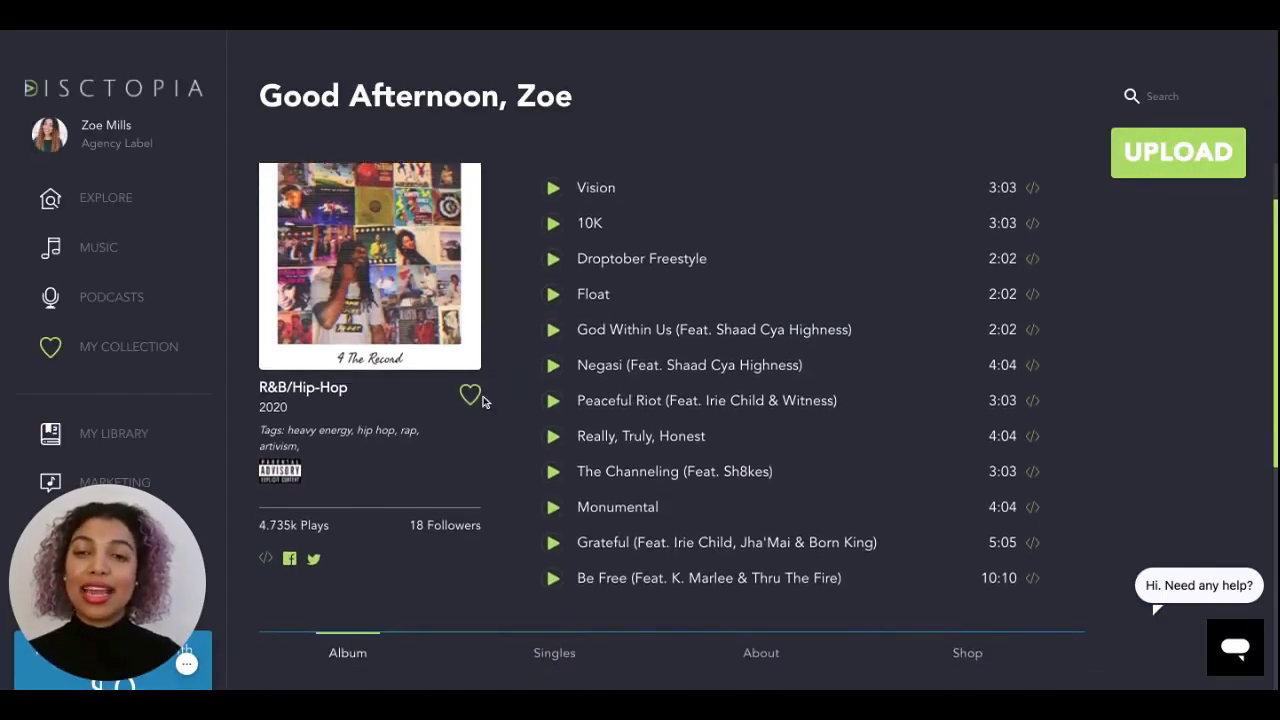
{"action": "scroll", "coordinate": [640, 450], "scroll_direction": "down", "scroll_amount": 1}
{"action": "scroll", "coordinate": [628, 456], "scroll_direction": "down", "scroll_amount": 4}
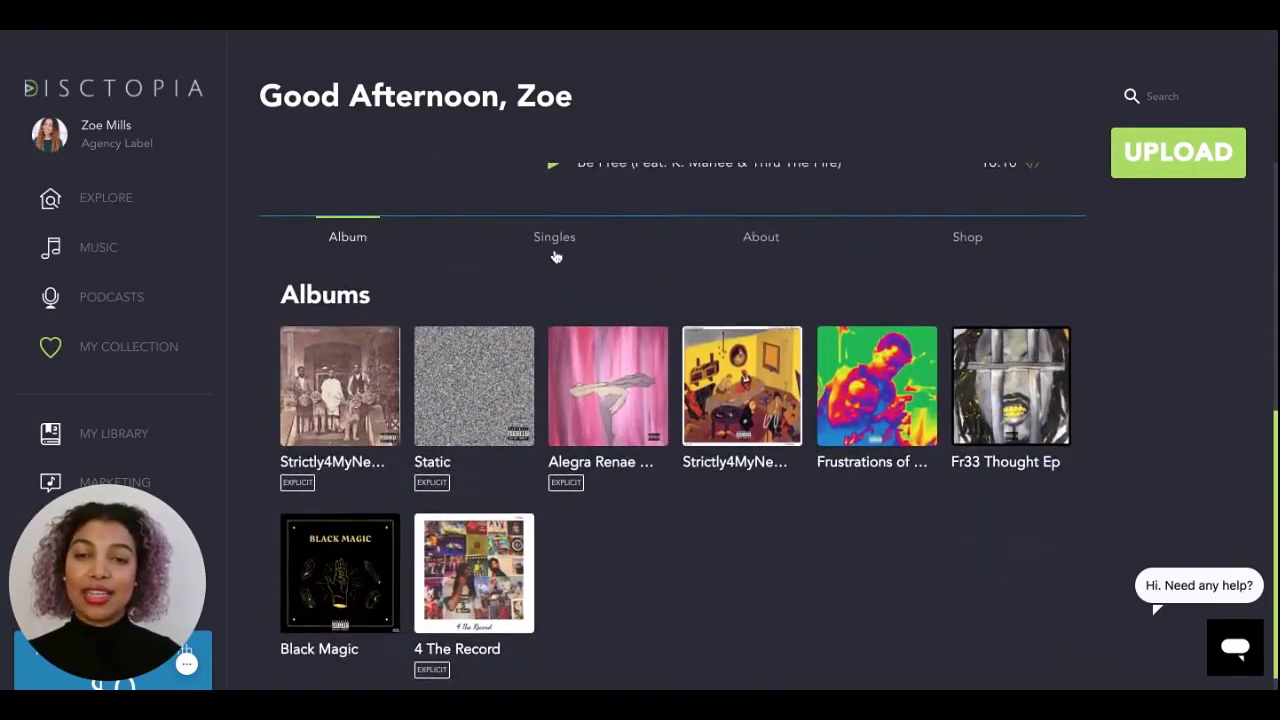
{"action": "left_click", "coordinate": [556, 252]}
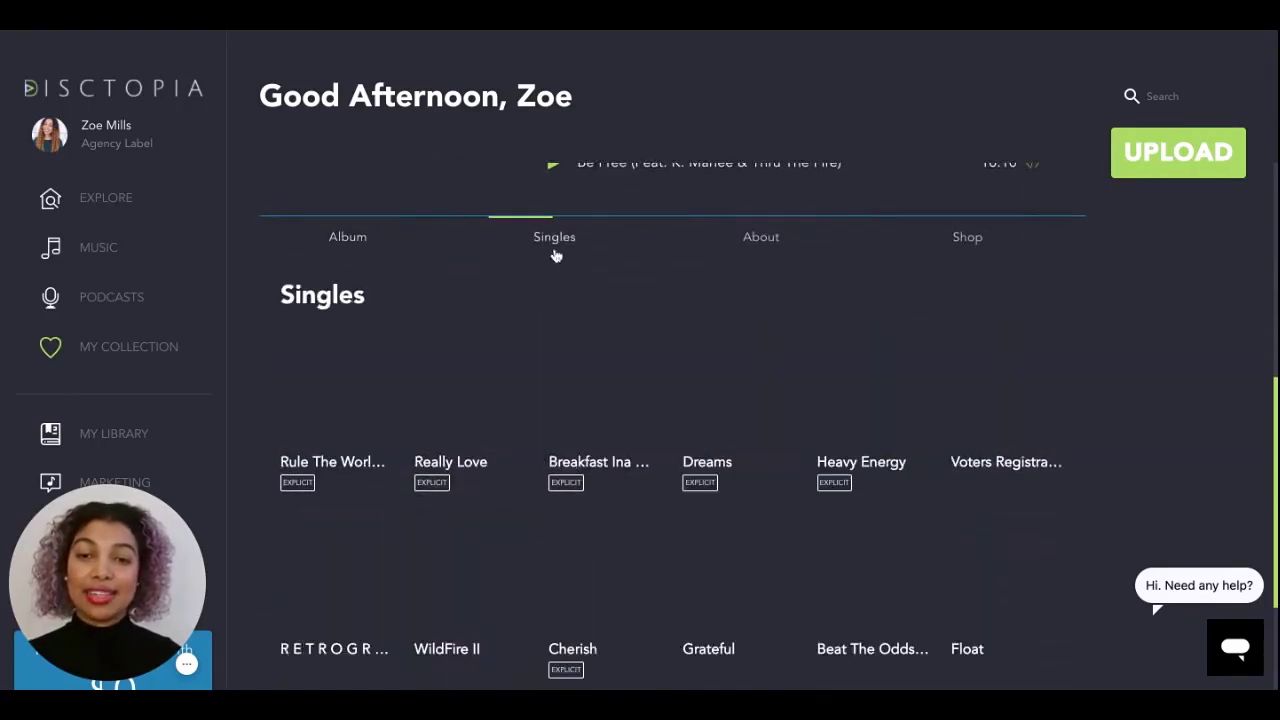
{"action": "left_click", "coordinate": [771, 243]}
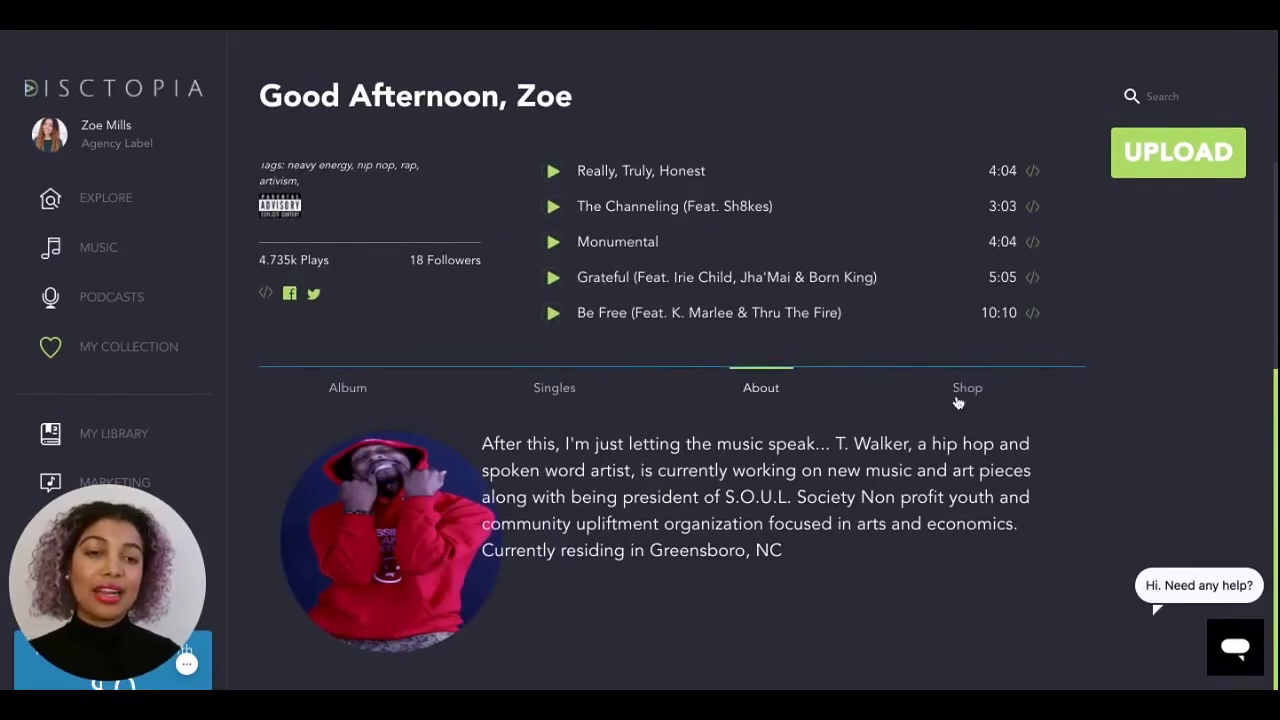
Open the artist's merch store from the album's shop section and browse the products
{"action": "left_click", "coordinate": [963, 391]}
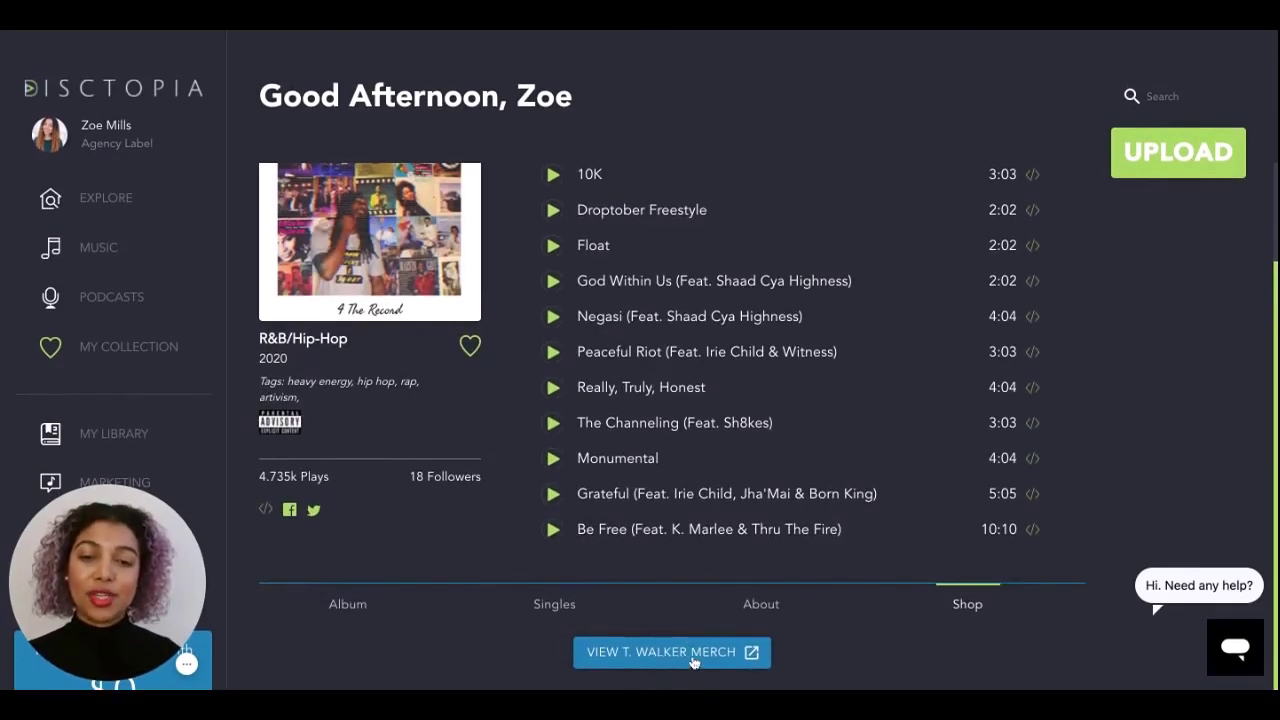
{"action": "left_click", "coordinate": [672, 652]}
{"action": "scroll", "coordinate": [1166, 352], "scroll_direction": "down", "scroll_amount": 5}
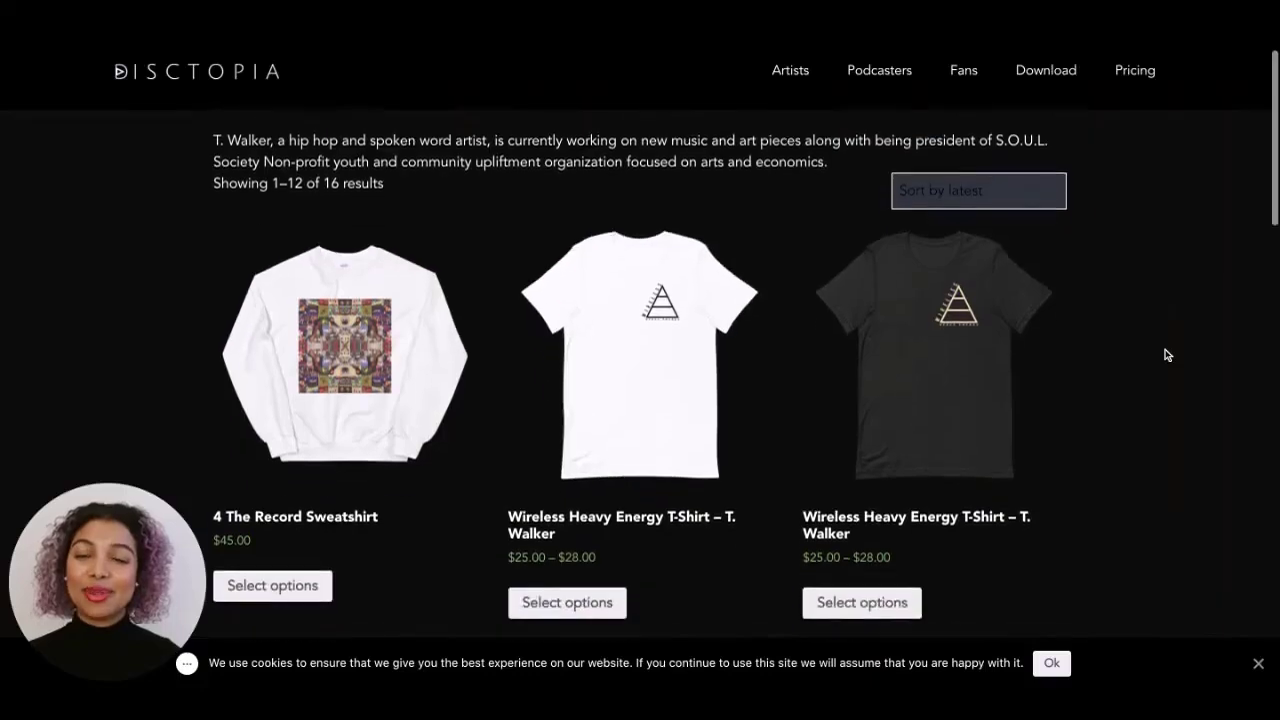
{"action": "scroll", "coordinate": [1166, 352], "scroll_direction": "down", "scroll_amount": 5}
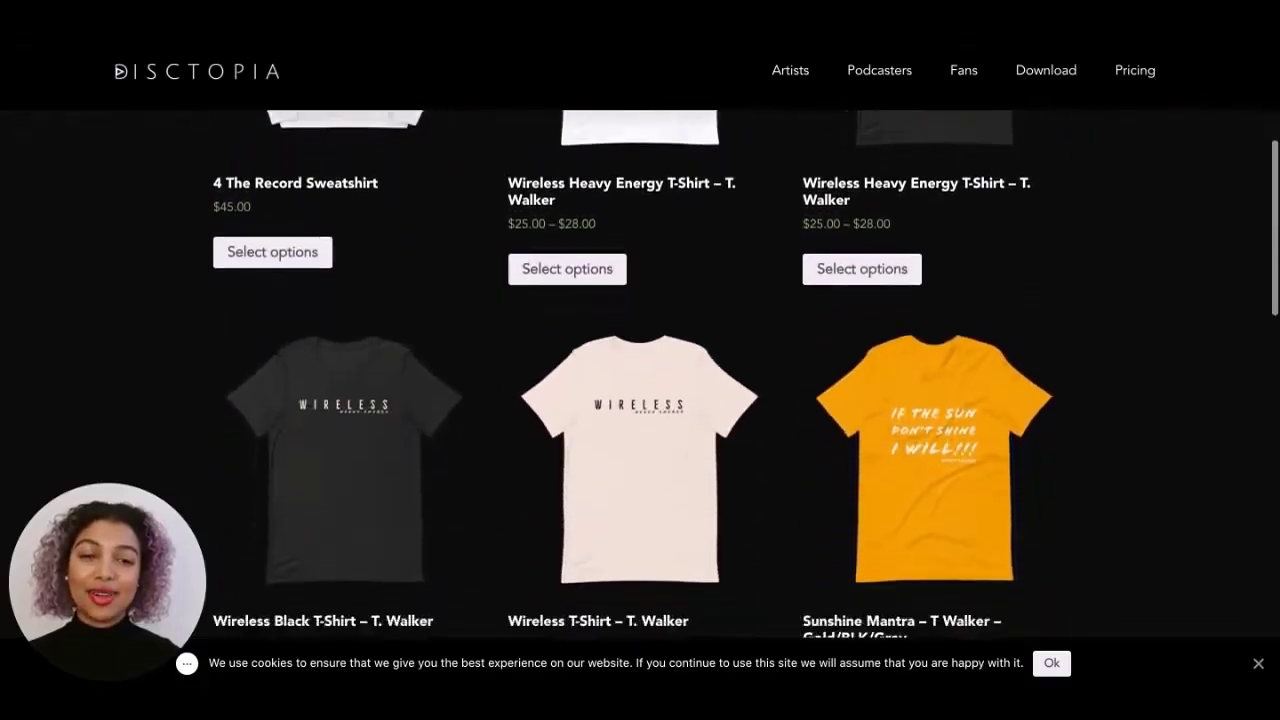
{"action": "scroll", "coordinate": [1134, 354], "scroll_direction": "down", "scroll_amount": 1}
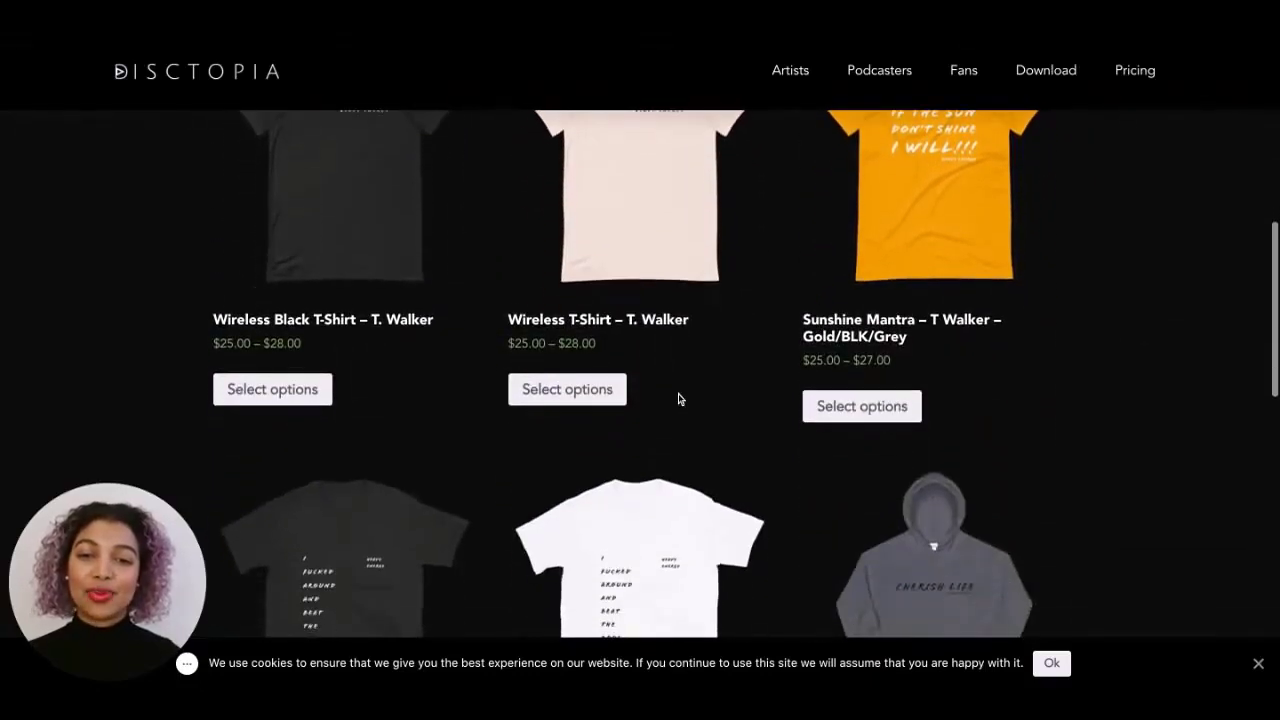
Add one Wireless T-Shirt in White, size XS, to the cart and review the cart down to the checkout option
{"action": "left_click", "coordinate": [591, 397]}
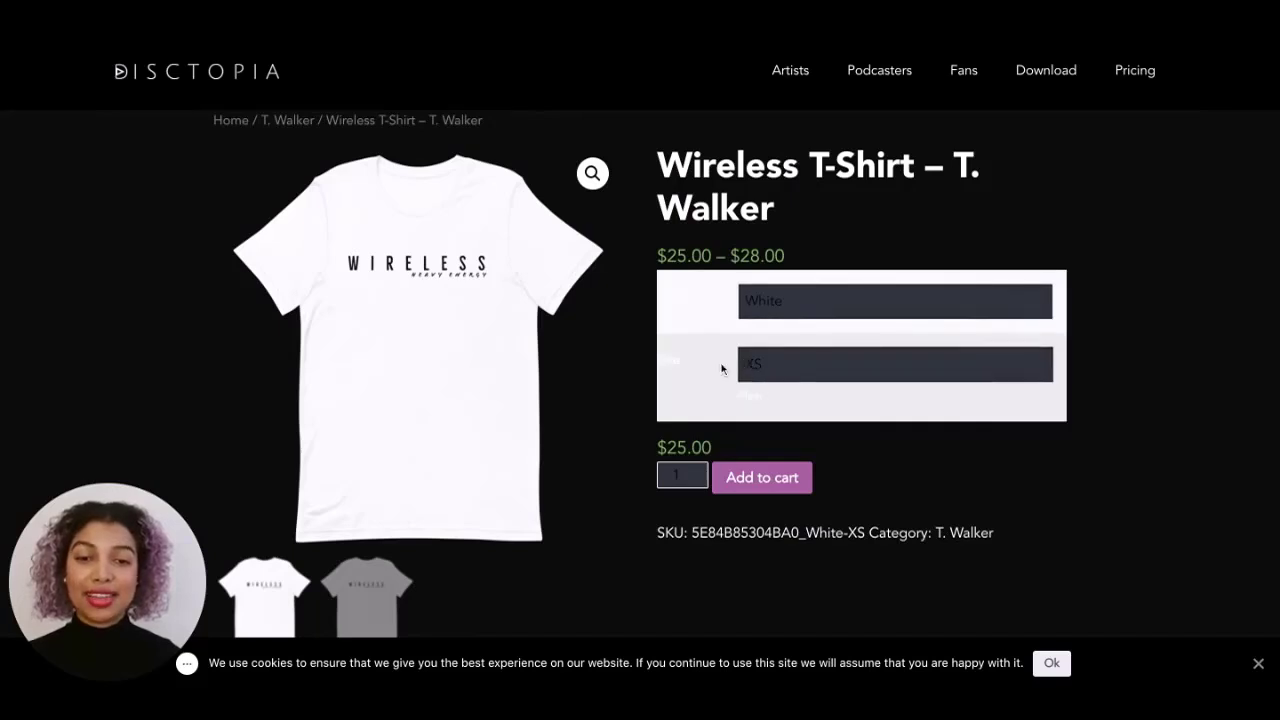
{"action": "left_click", "coordinate": [689, 478]}
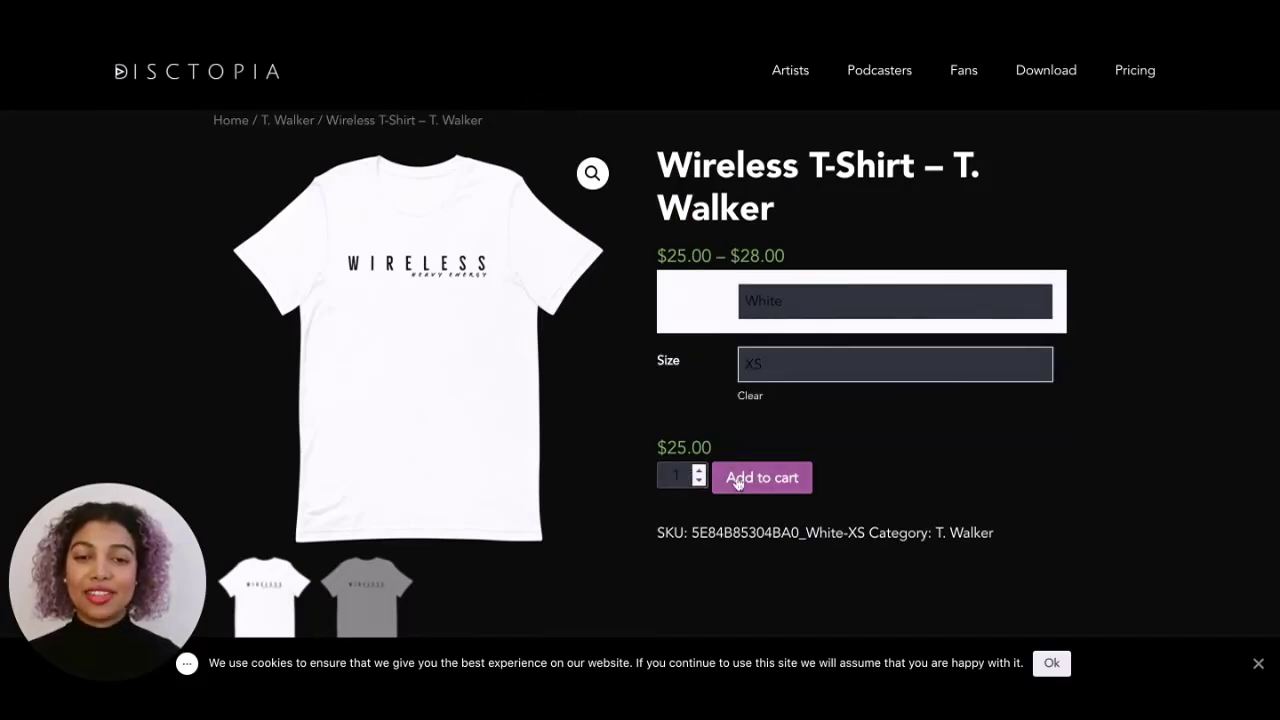
{"action": "left_click", "coordinate": [737, 480]}
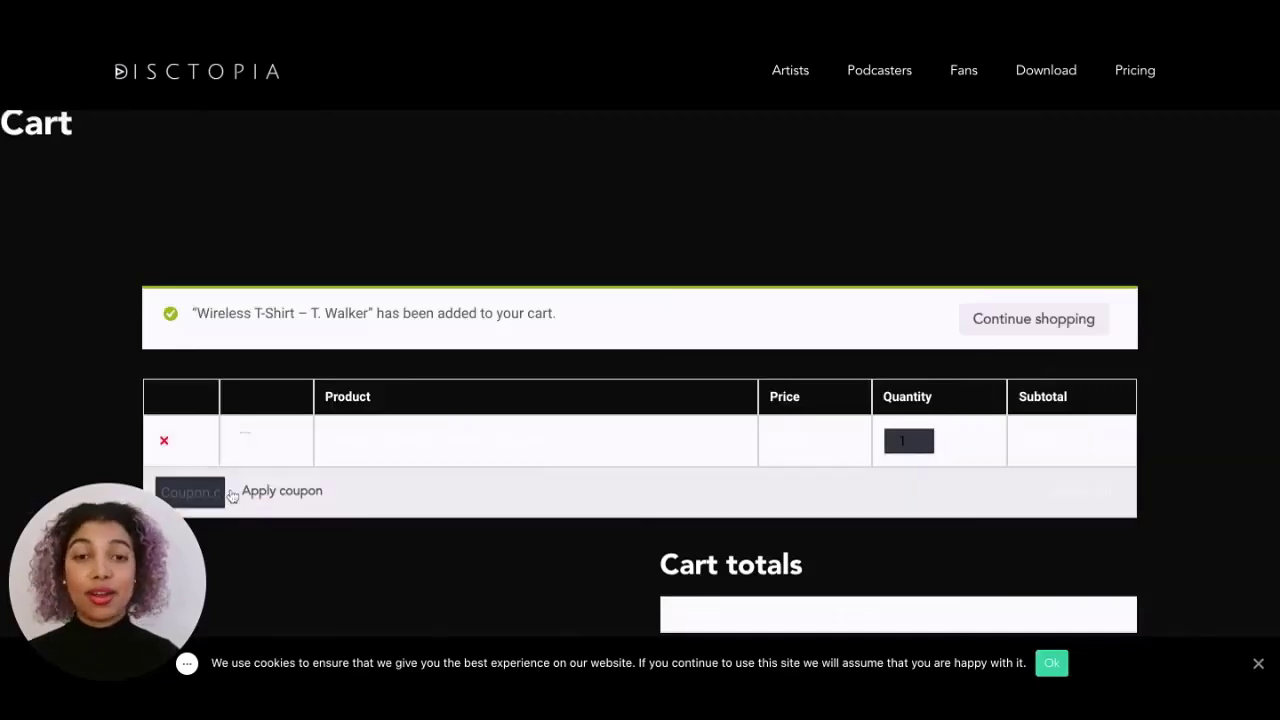
{"action": "scroll", "coordinate": [660, 520], "scroll_direction": "down", "scroll_amount": 2}
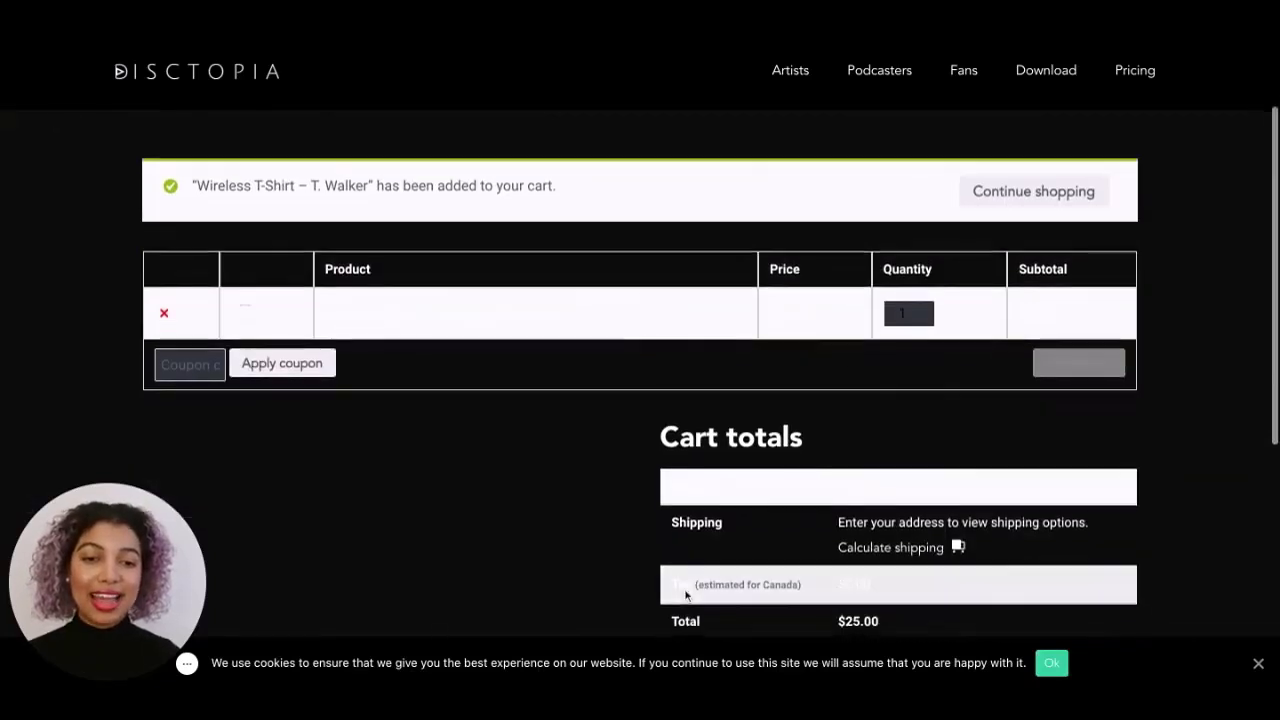
{"action": "scroll", "coordinate": [685, 594], "scroll_direction": "down", "scroll_amount": 3}
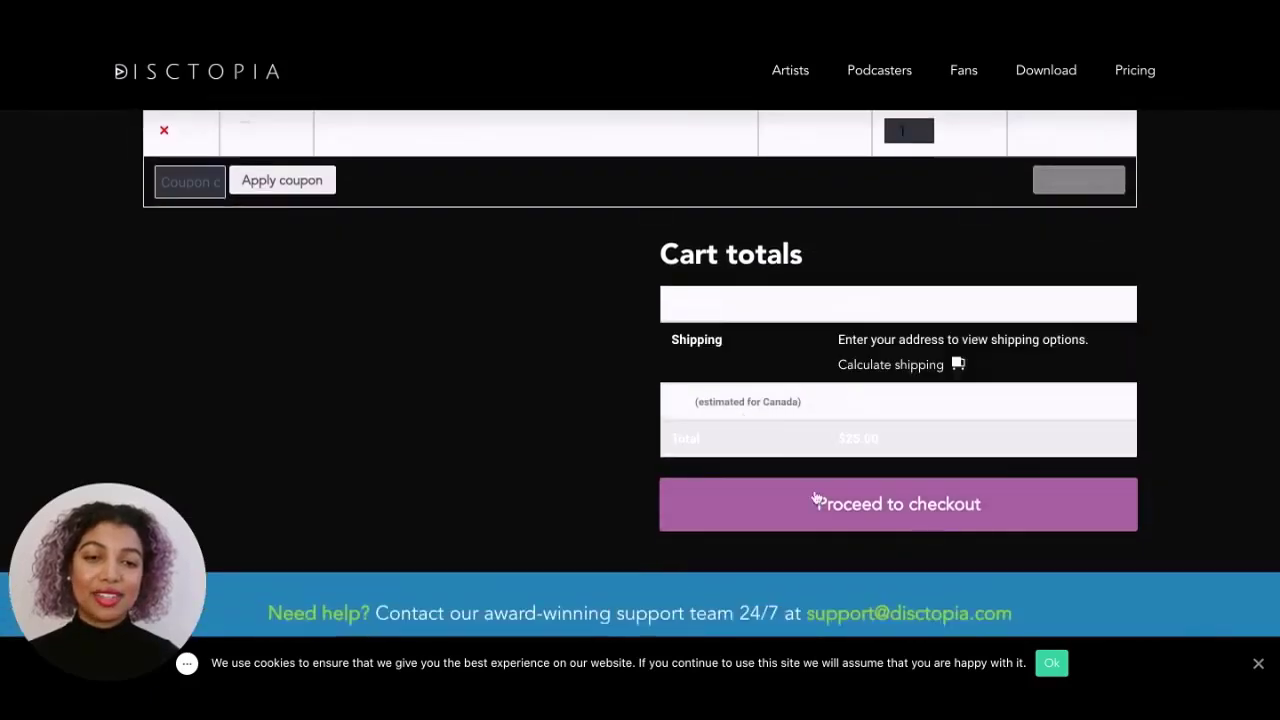